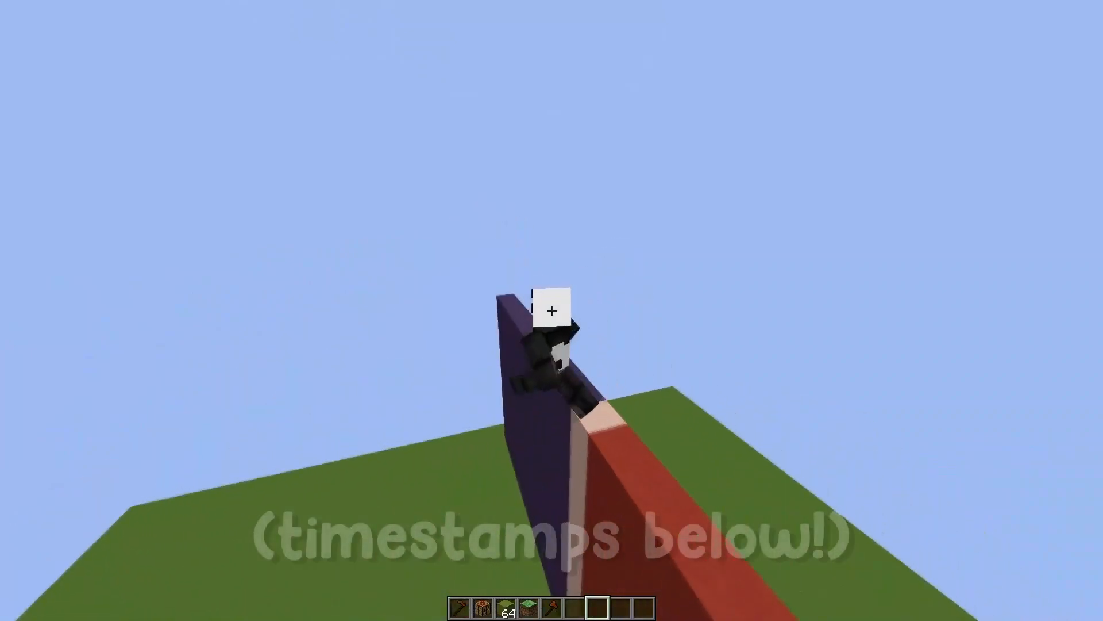
# Clear the whole inventory and equip the Npc Wand from the CustomNpcs Tools in the first hotbar slot
pyautogui.press('e')
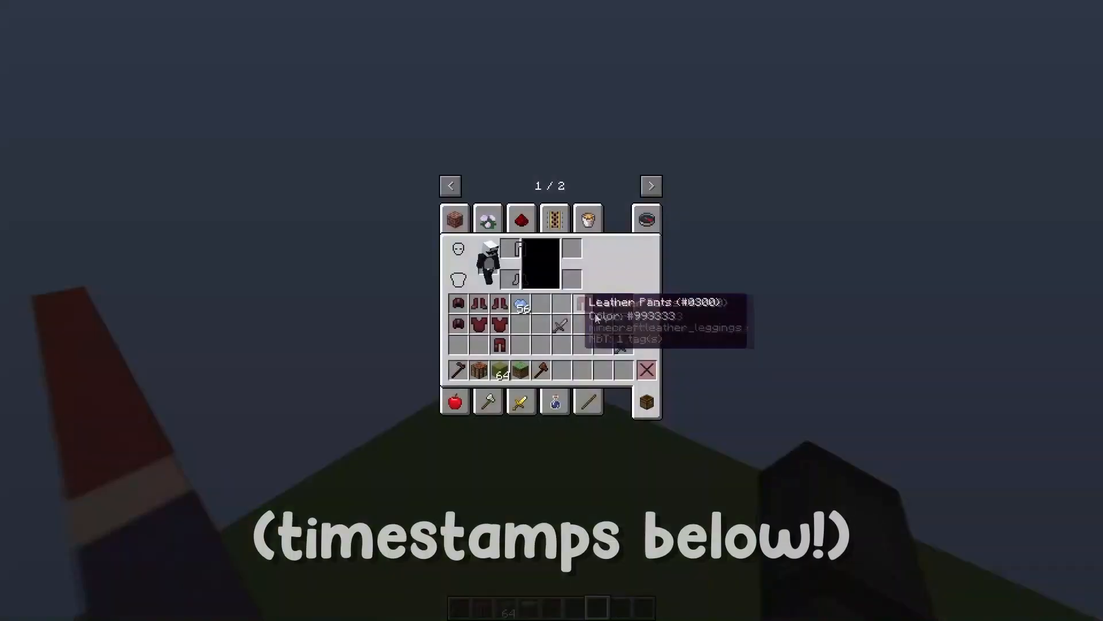
pyautogui.keyDown('shift'); pyautogui.click(647, 370); pyautogui.keyUp('shift')
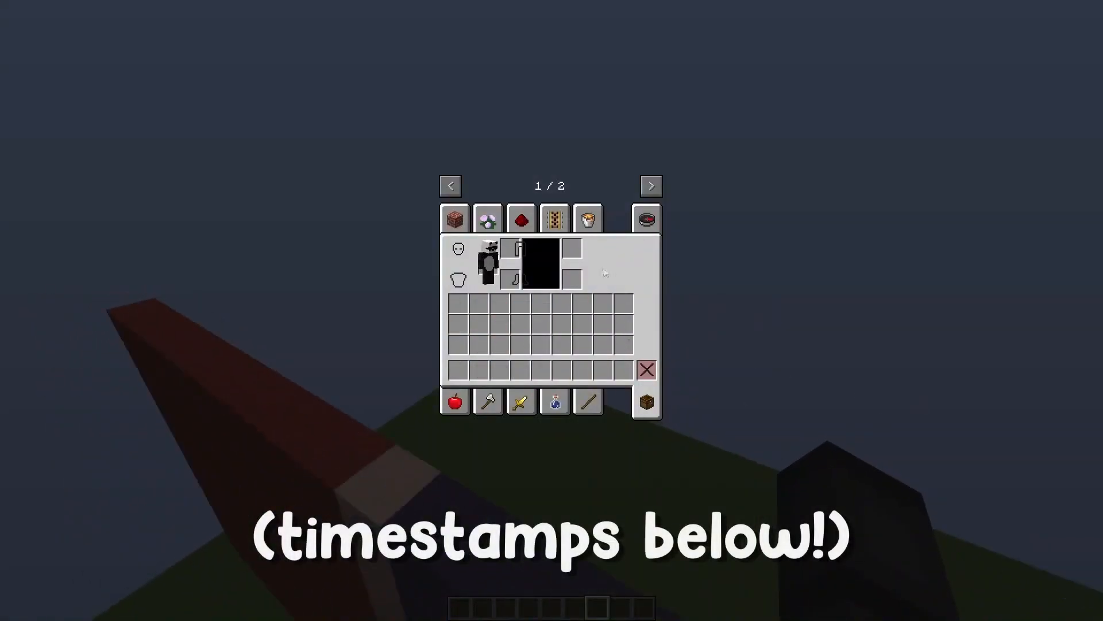
pyautogui.click(651, 186)
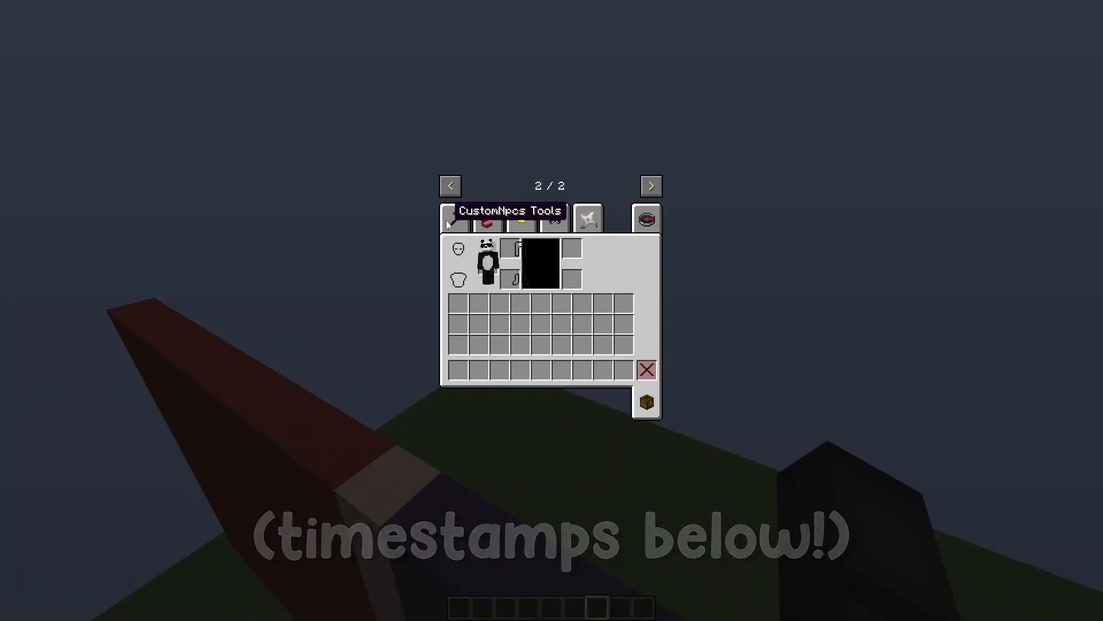
pyautogui.click(465, 228)
pyautogui.click(457, 270)
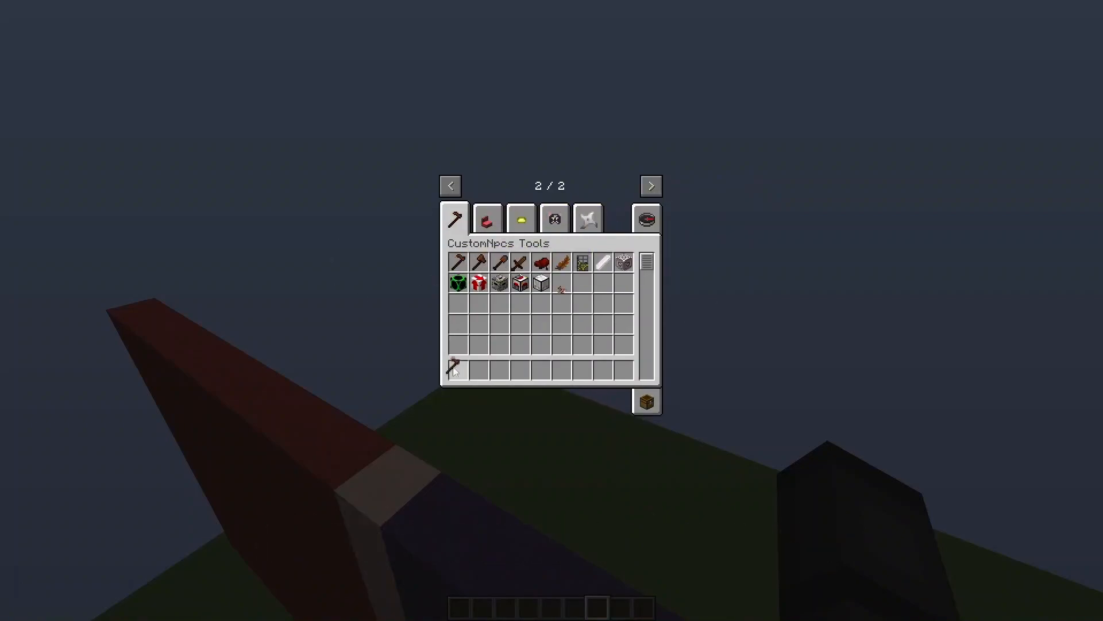
pyautogui.click(455, 367)
pyautogui.press('e')
pyautogui.press('1')
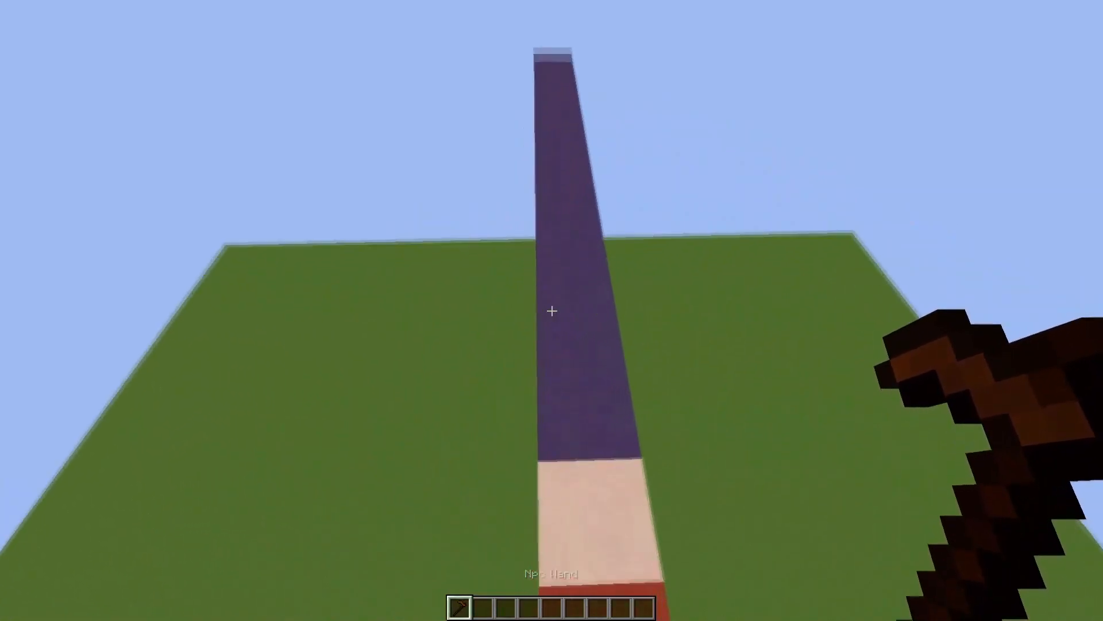
# Place a new NPC on the purple wall, hide its name and apply a player skin by entering the player's username
pyautogui.rightClick(552, 311)
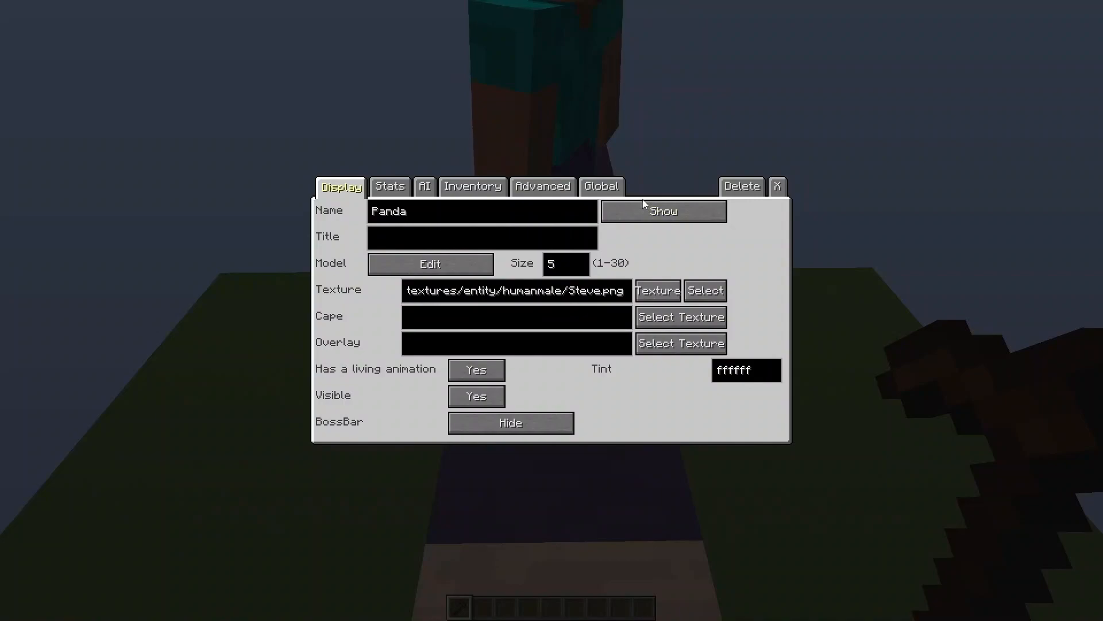
pyautogui.click(645, 208)
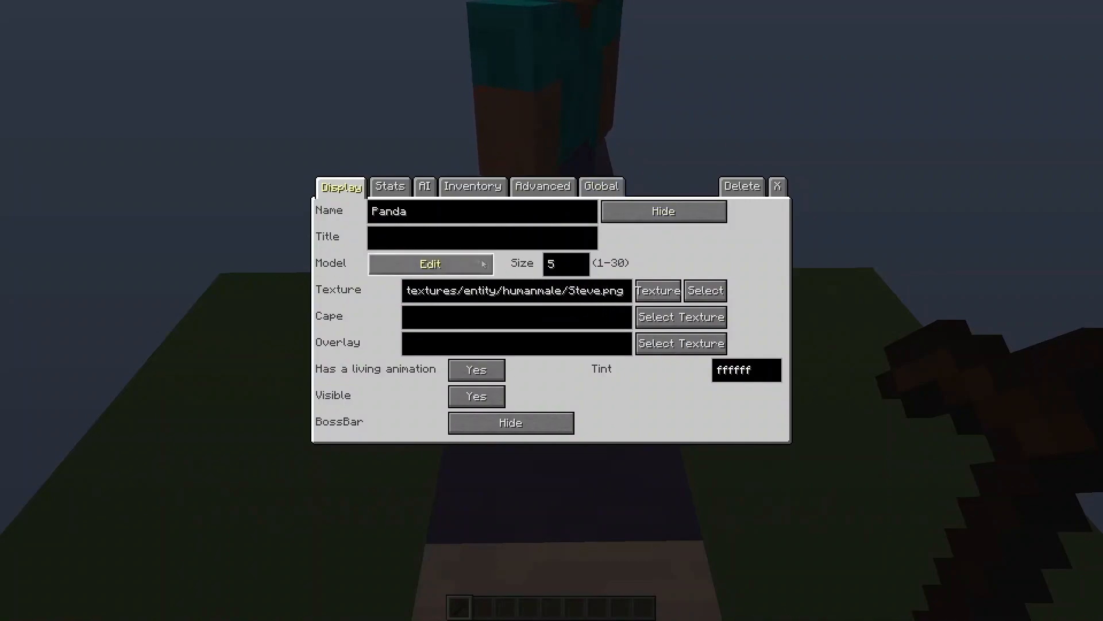
pyautogui.click(659, 291)
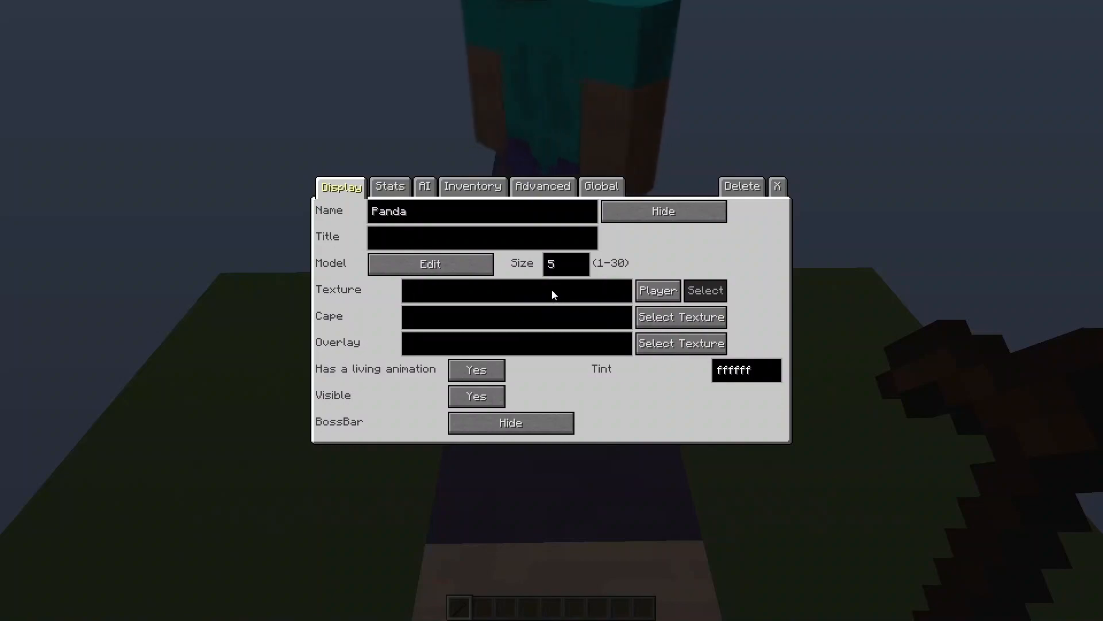
pyautogui.write('PANDAPOWER34')
pyautogui.press('Escape')
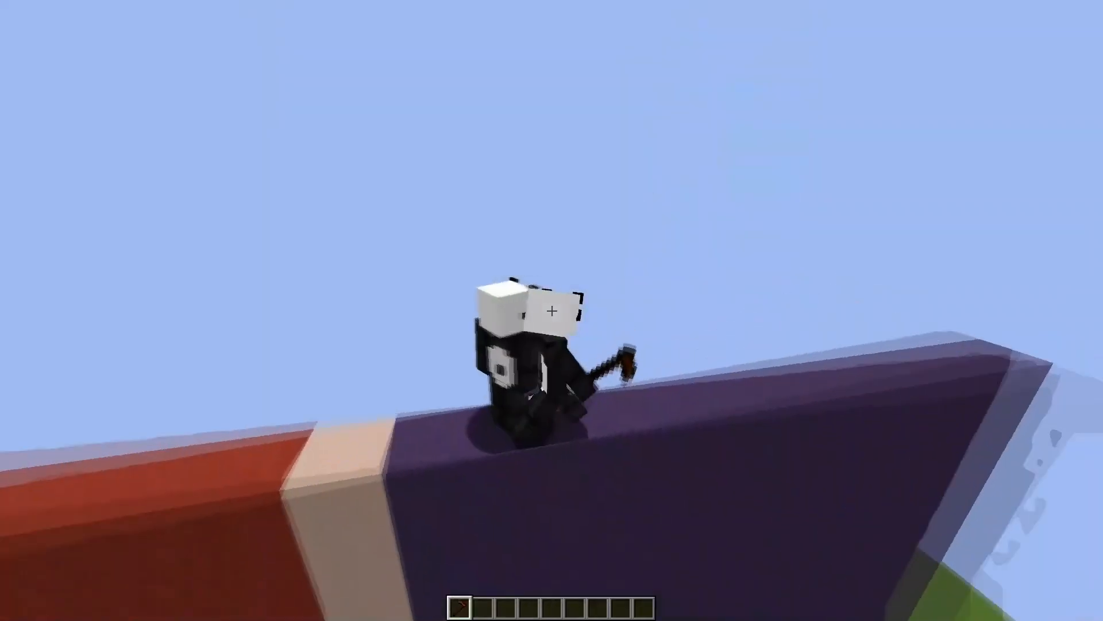
# Change the panda NPC's movement rotation from following its body to Manual and save the AI settings
pyautogui.press('F5')
pyautogui.press('F5')
pyautogui.scroll(-1, 552, 310)
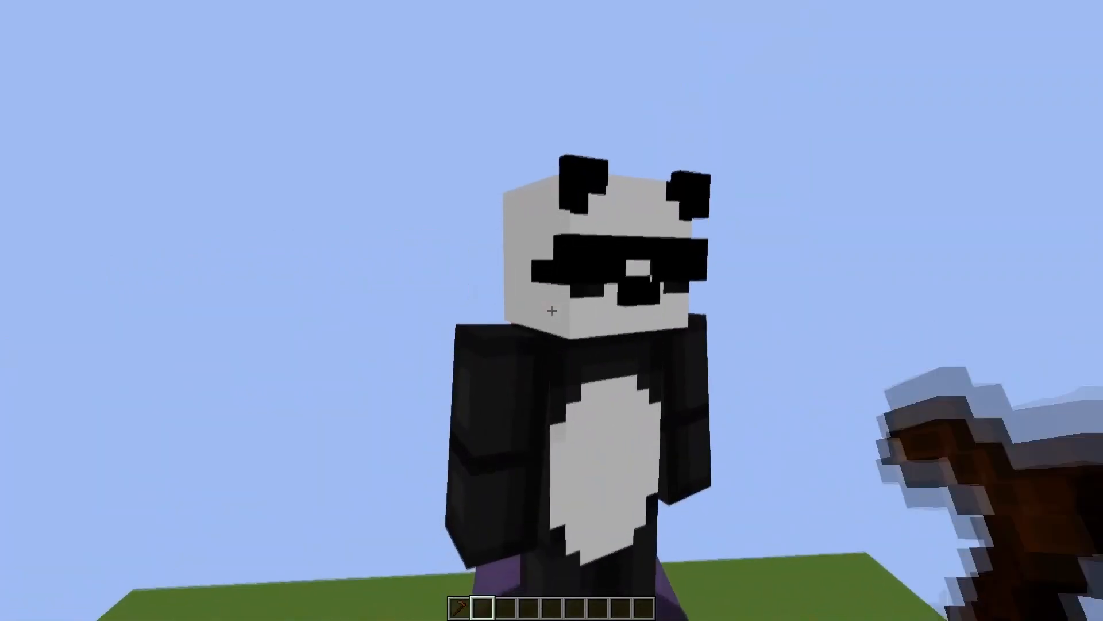
pyautogui.rightClick(551, 310)
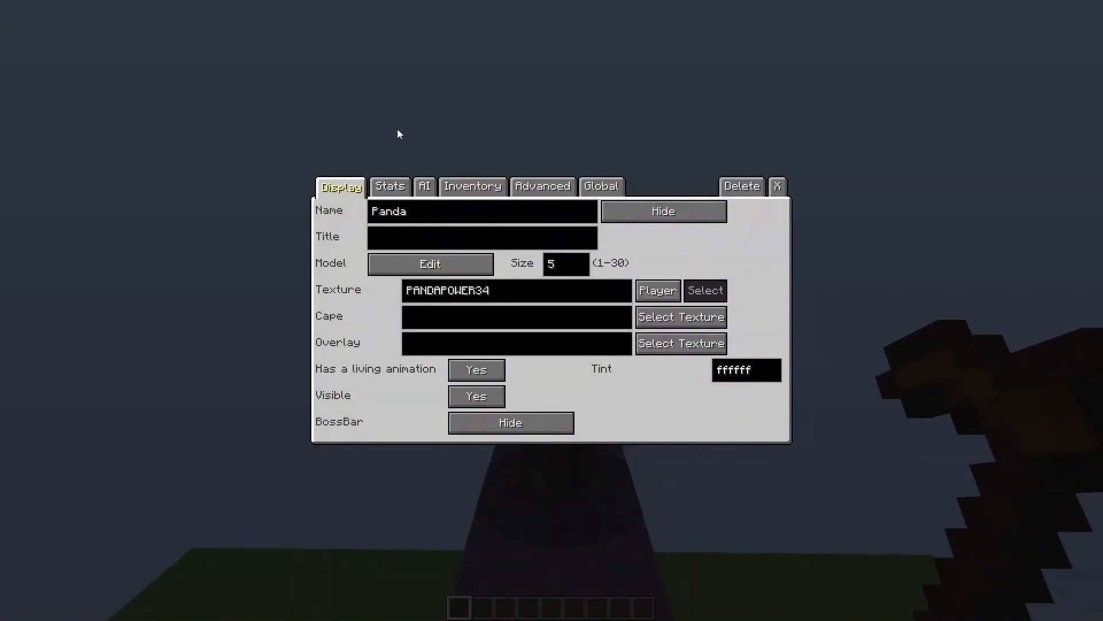
pyautogui.click(426, 192)
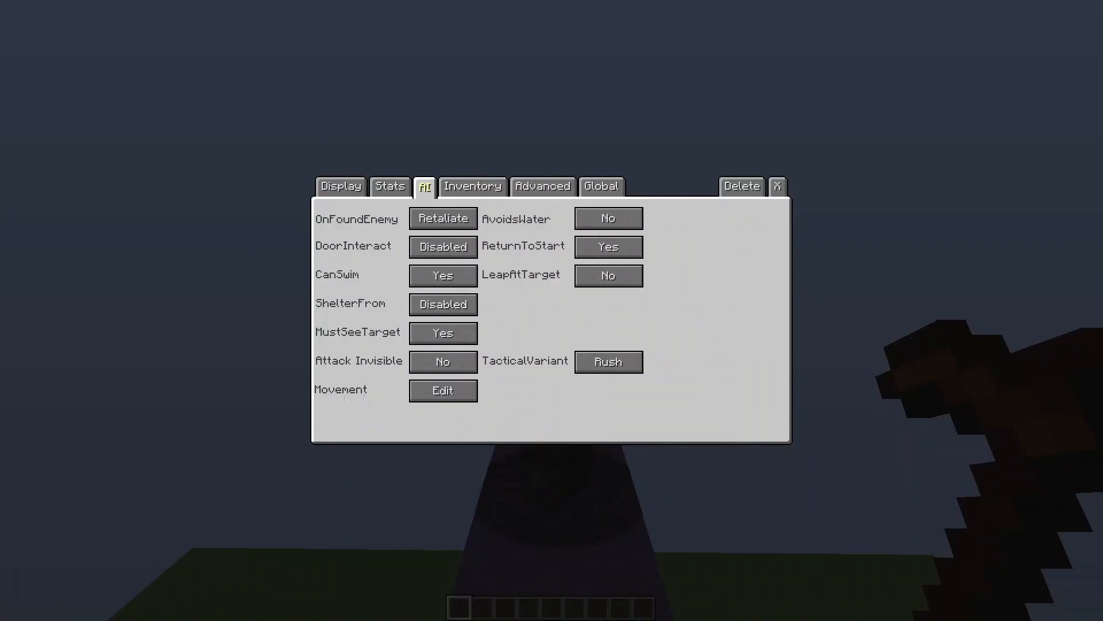
pyautogui.click(442, 396)
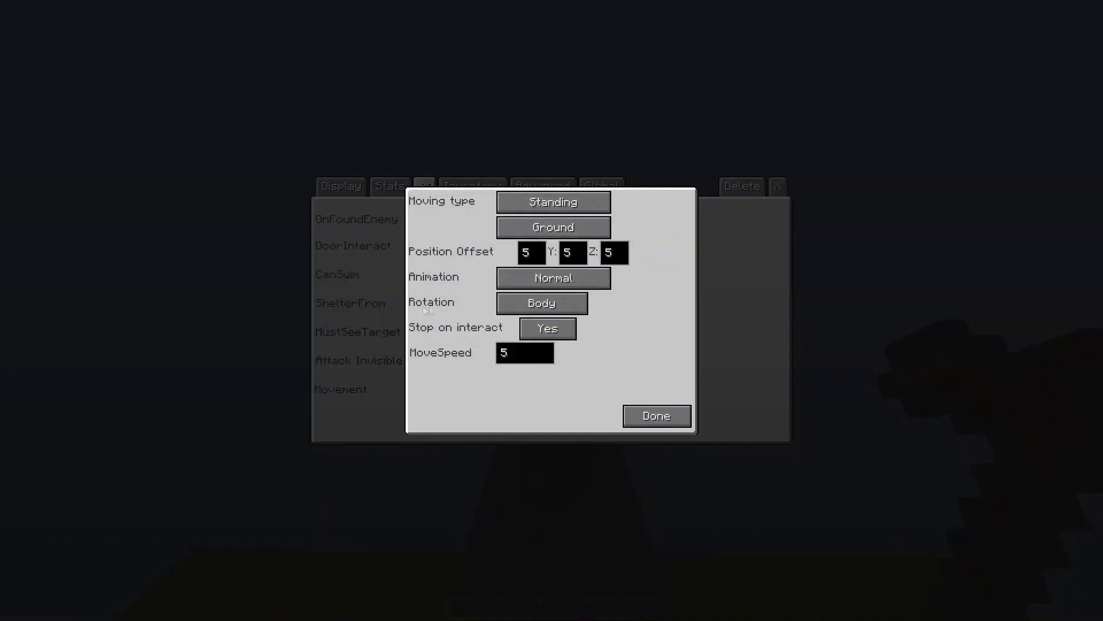
pyautogui.click(535, 312)
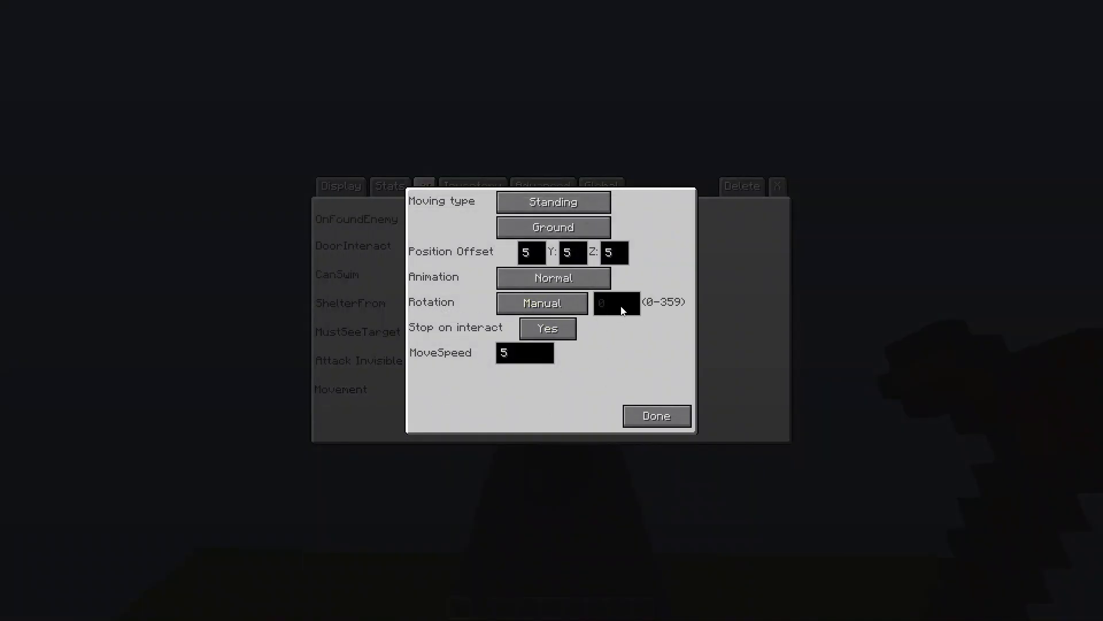
pyautogui.click(661, 417)
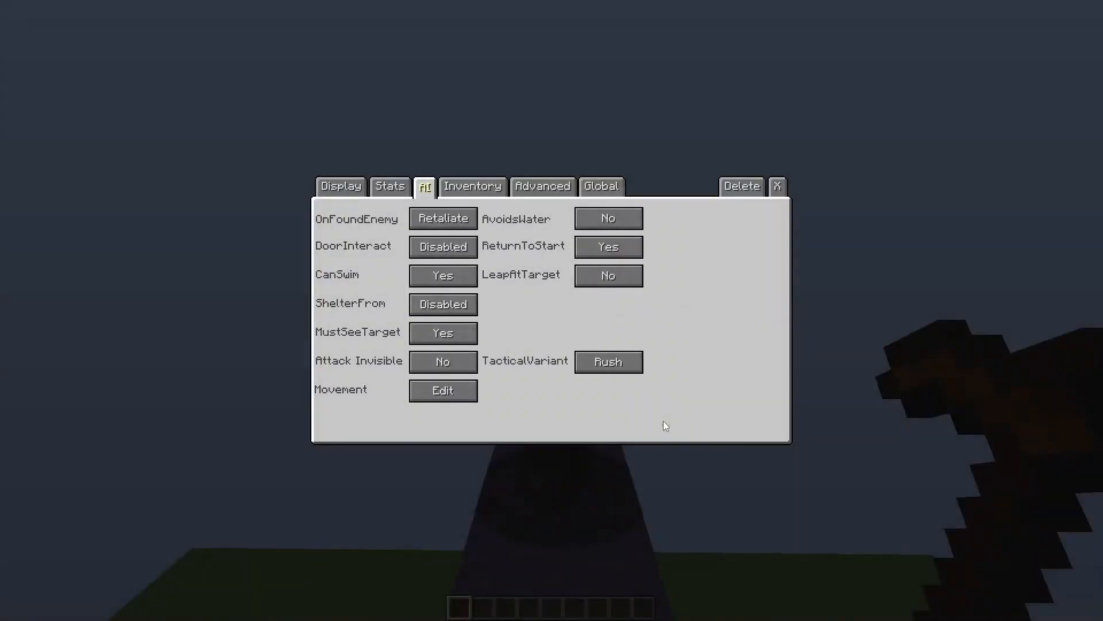
pyautogui.click(782, 196)
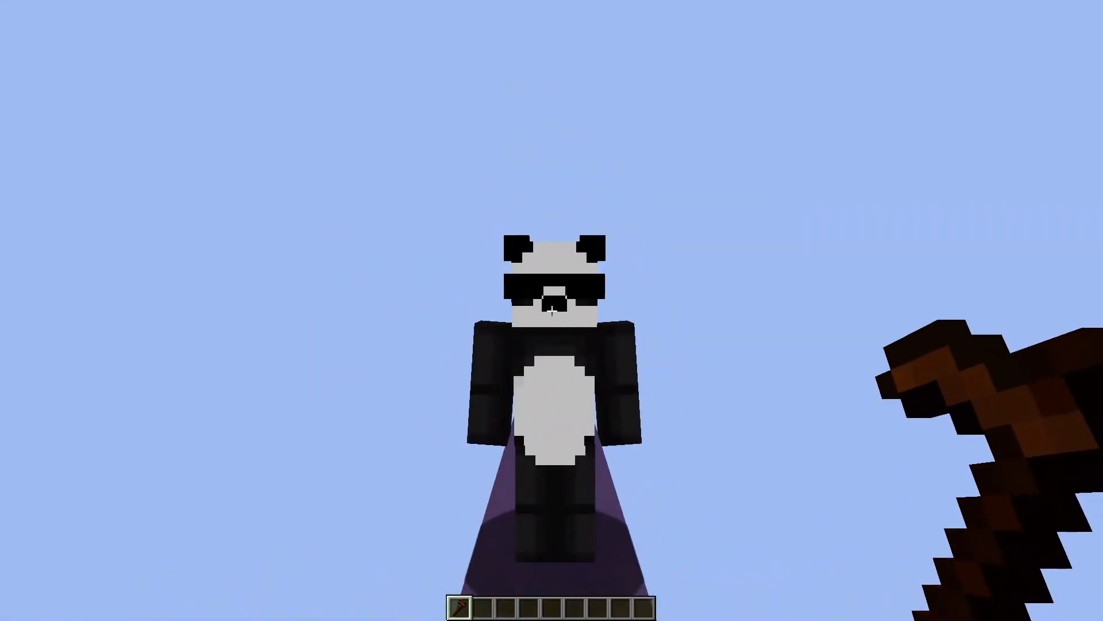
# Assign the Puppet job to the panda NPC
pyautogui.rightClick(551, 310)
pyautogui.click(542, 187)
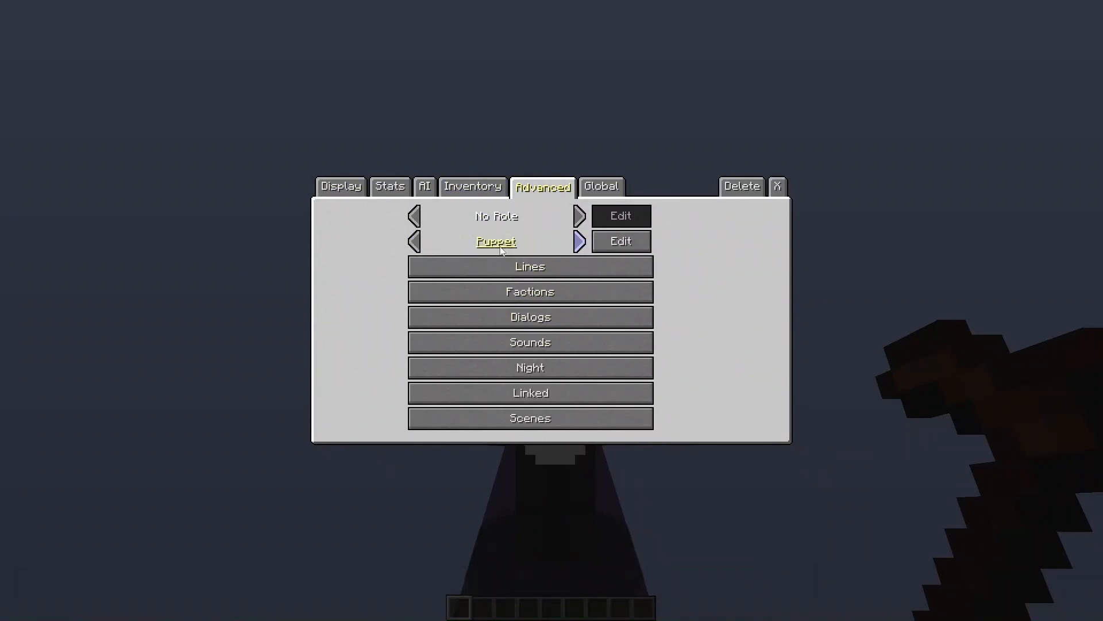
pyautogui.press('Escape')
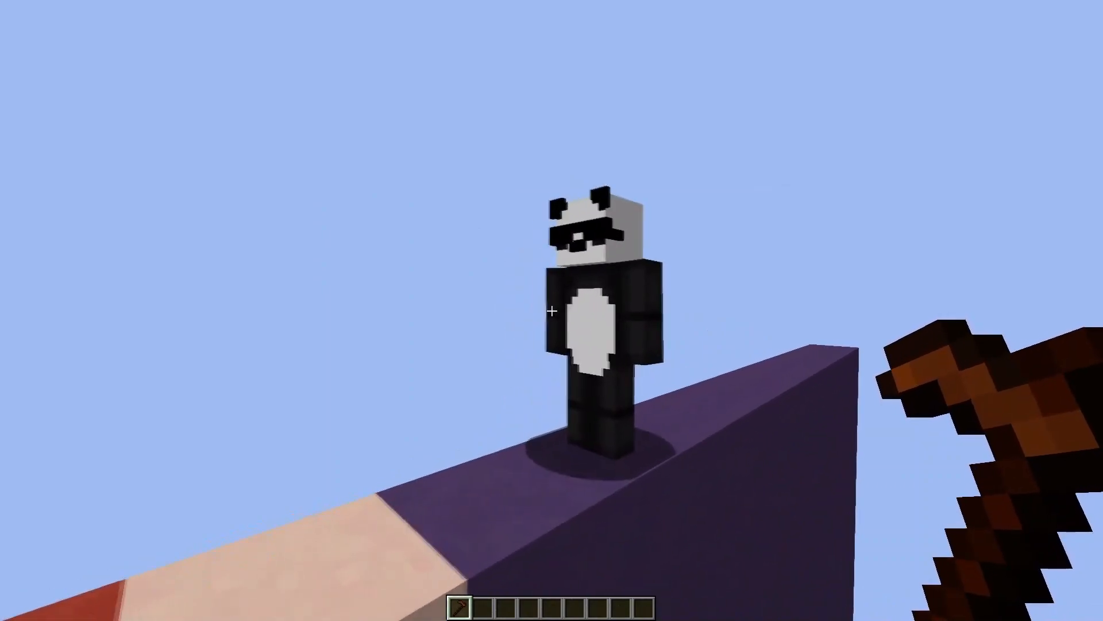
# Enable head posing in the NPC's puppet settings and tilt the head to about 172% on X
pyautogui.rightClick(552, 311)
pyautogui.click(539, 190)
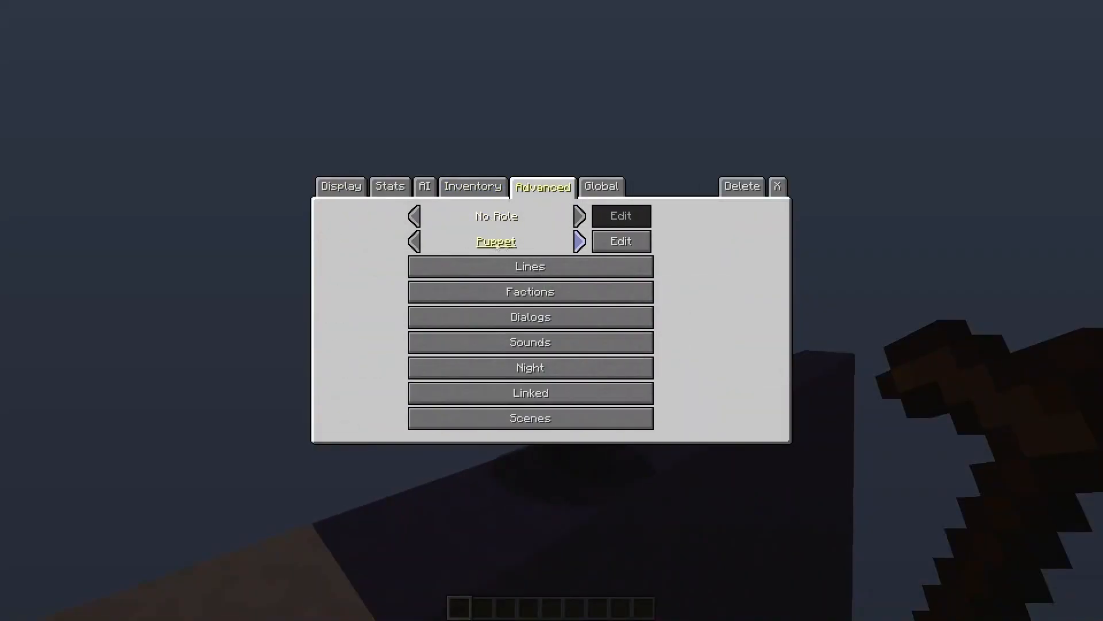
pyautogui.click(623, 242)
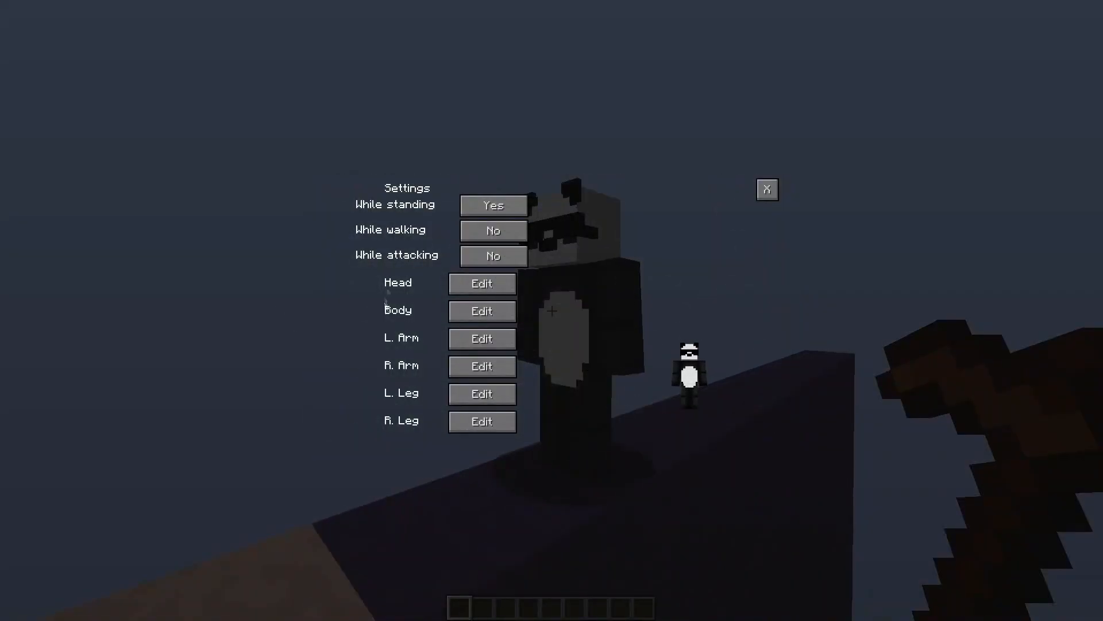
pyautogui.click(490, 290)
pyautogui.moveTo(477, 246)
pyautogui.mouseDown()
pyautogui.moveTo(492, 244)
pyautogui.moveTo(460, 246)
pyautogui.mouseUp()
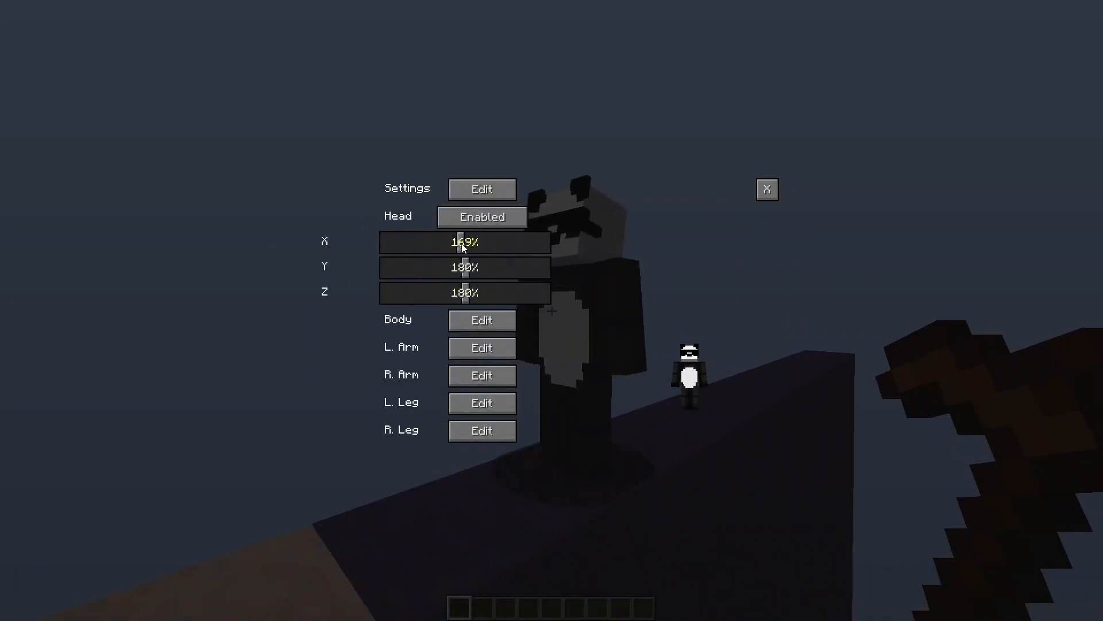
# Pose the NPC's arms and legs mid-stride with the left arm's X at 230%, and turn the head to 159% on Y
pyautogui.click(482, 348)
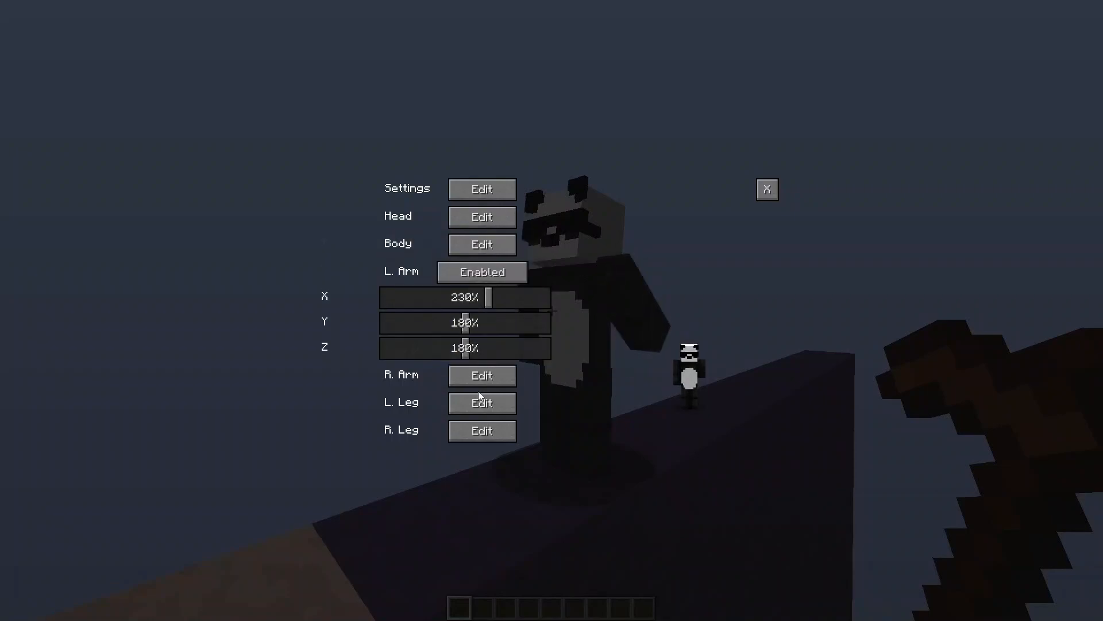
pyautogui.click(477, 377)
pyautogui.moveTo(422, 332); pyautogui.dragTo(412, 327)
pyautogui.click(482, 217)
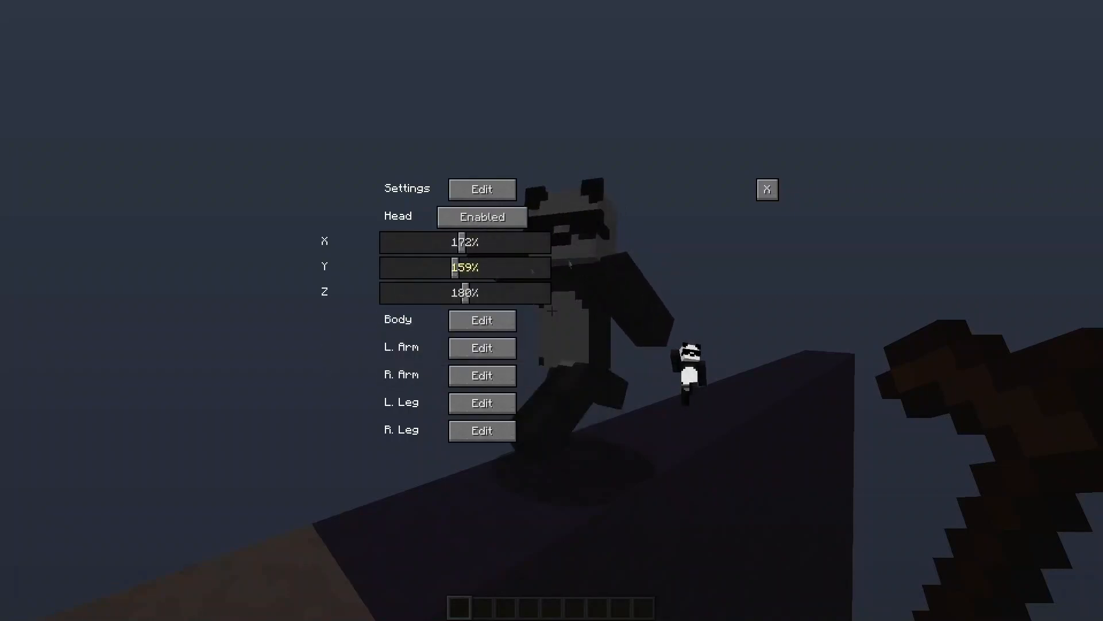
pyautogui.click(773, 189)
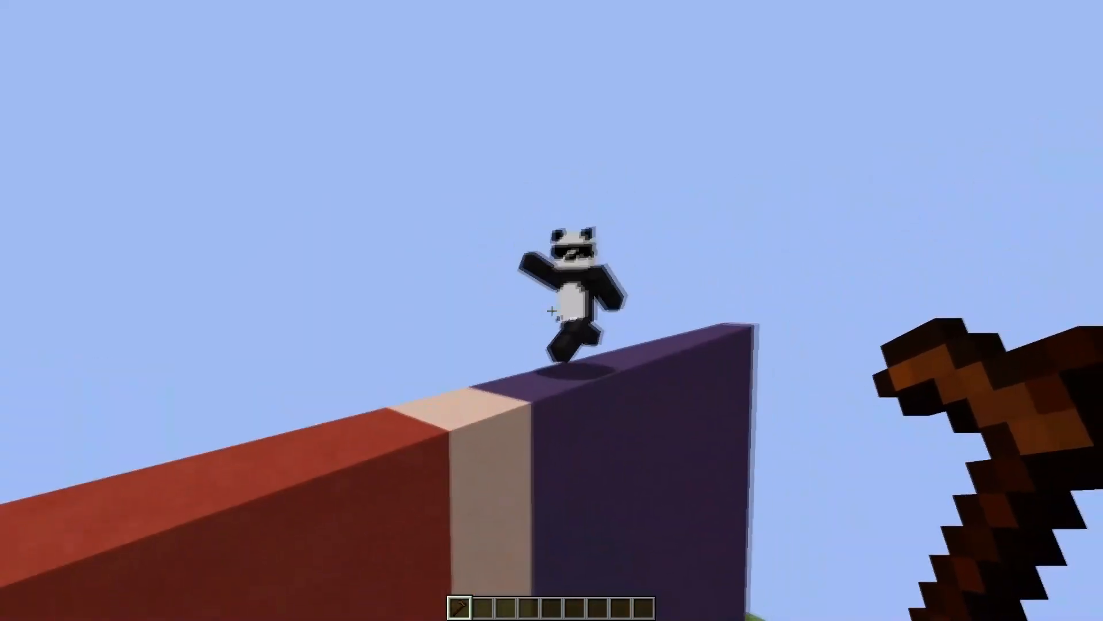
pyautogui.press('w')
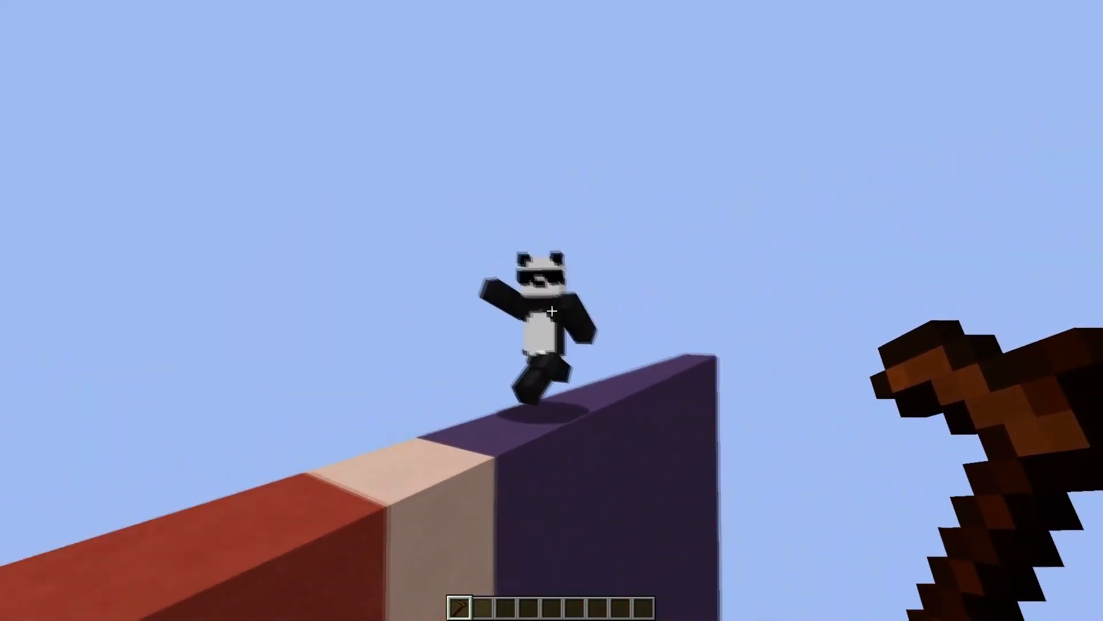
# Add a stack of 64 light blue dye to the hotbar beside the leather armor
pyautogui.press('e')
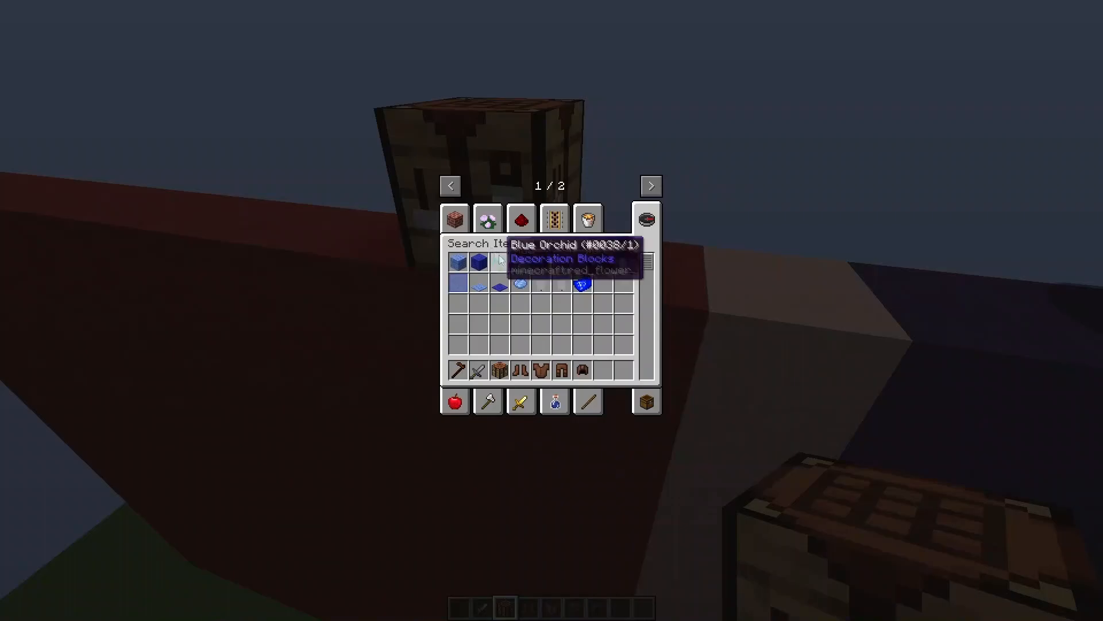
pyautogui.click(520, 284)
pyautogui.click(603, 370)
pyautogui.press('e')
# Dye the leather pants, boots, tunic and cap light blue at the crafting table
pyautogui.rightClick(552, 310)
pyautogui.click(572, 388)
pyautogui.click(515, 284)
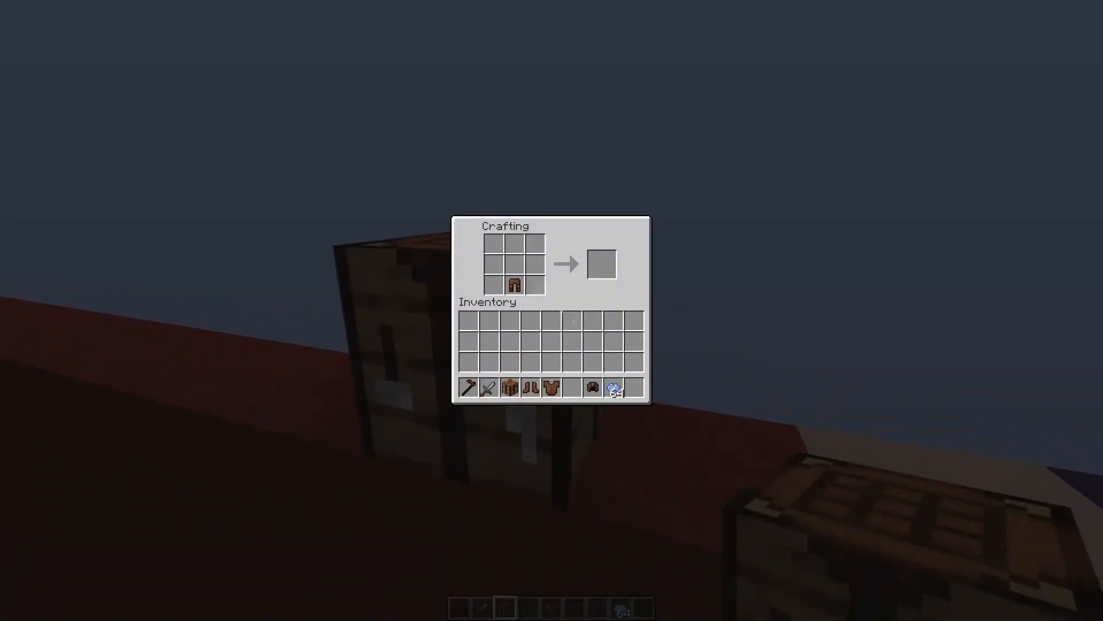
pyautogui.click(614, 388)
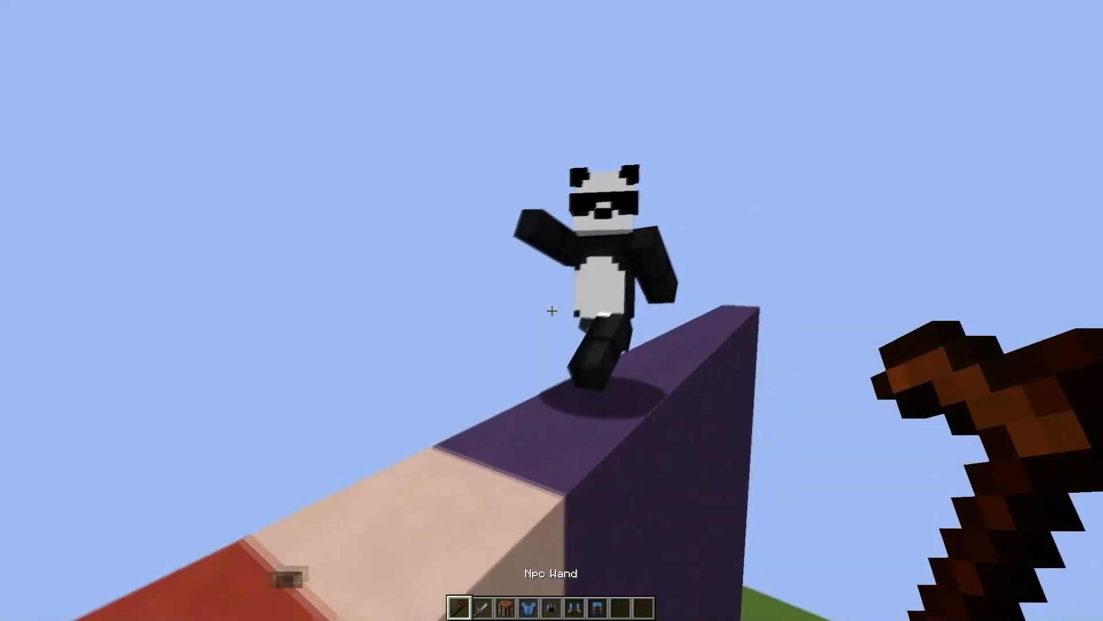
# Equip the panda NPC with the sword and the light blue leather helmet, tunic, pants and boots
pyautogui.rightClick(551, 310)
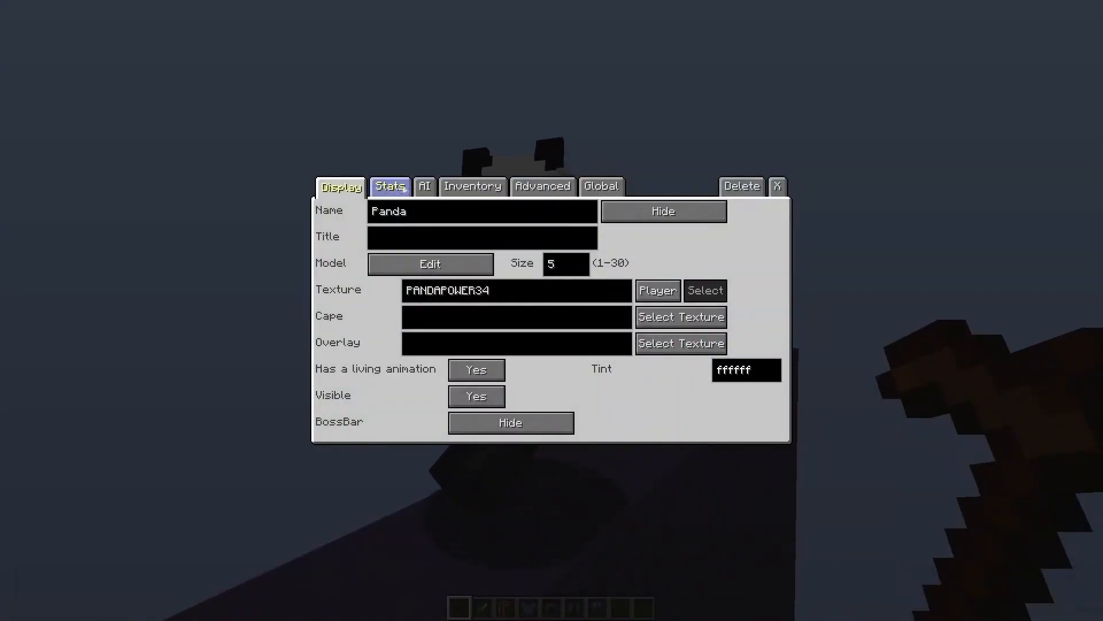
pyautogui.click(473, 186)
pyautogui.click(418, 231)
pyautogui.click(450, 400)
pyautogui.click(330, 271)
pyautogui.click(432, 400)
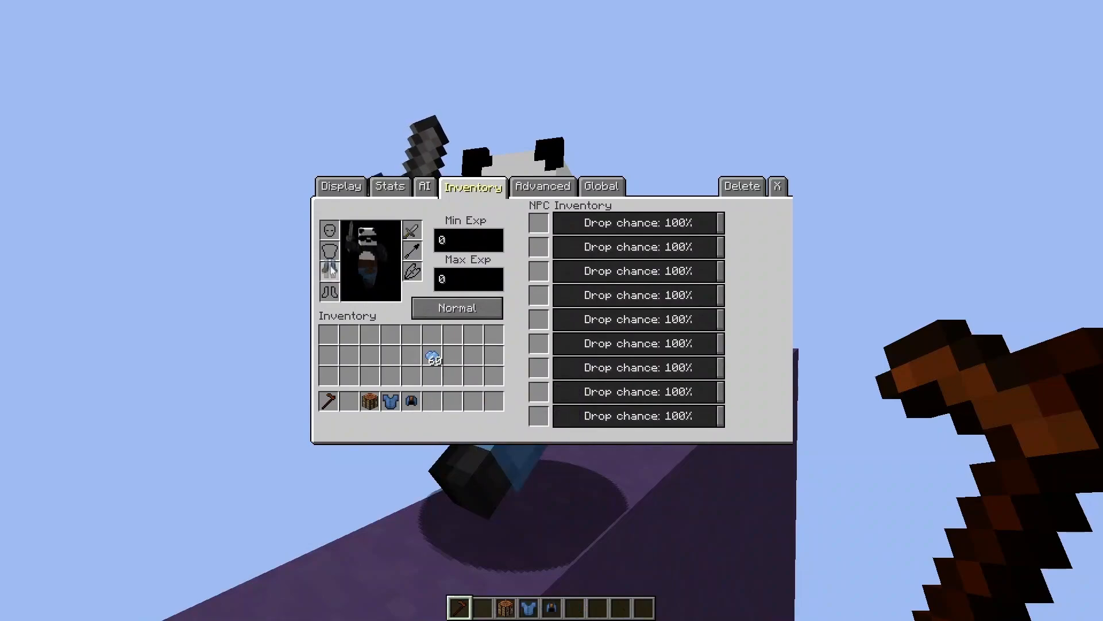
pyautogui.click(329, 292)
pyautogui.press('Escape')
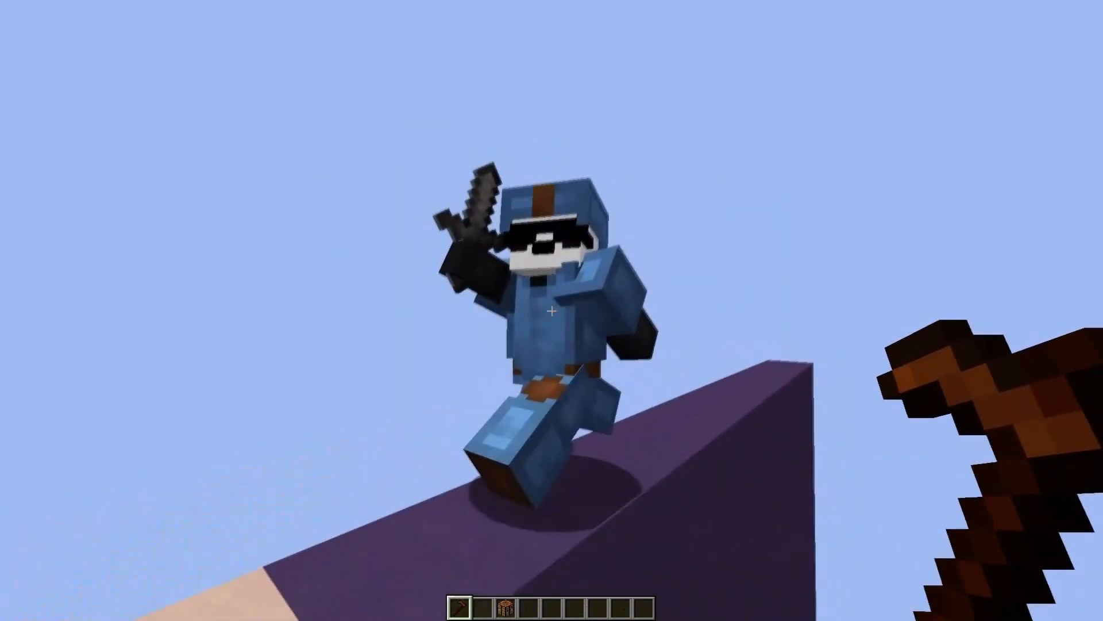
# Review the panda NPC's puppet settings and the rotation values of its head, arms and legs
pyautogui.rightClick(552, 310)
pyautogui.click(543, 186)
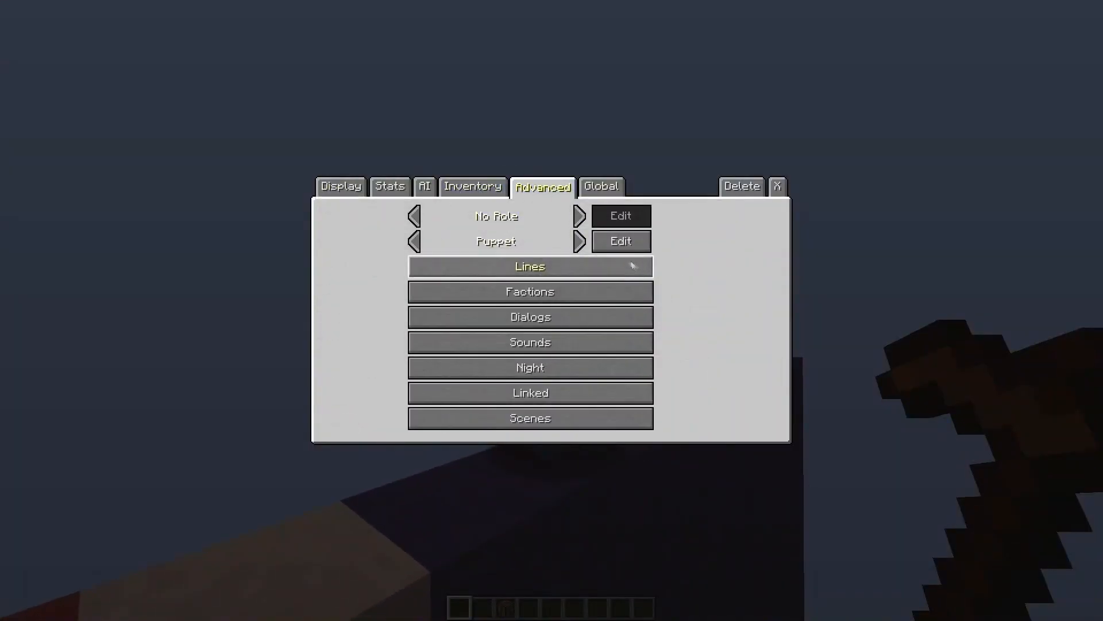
pyautogui.click(621, 241)
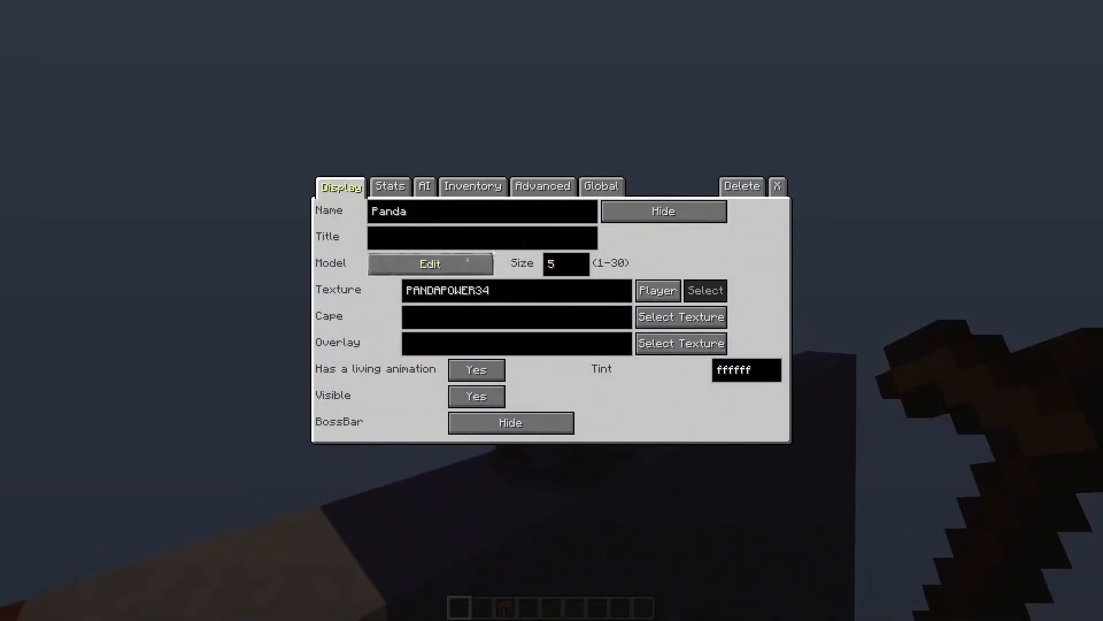
pyautogui.click(542, 187)
pyautogui.click(623, 244)
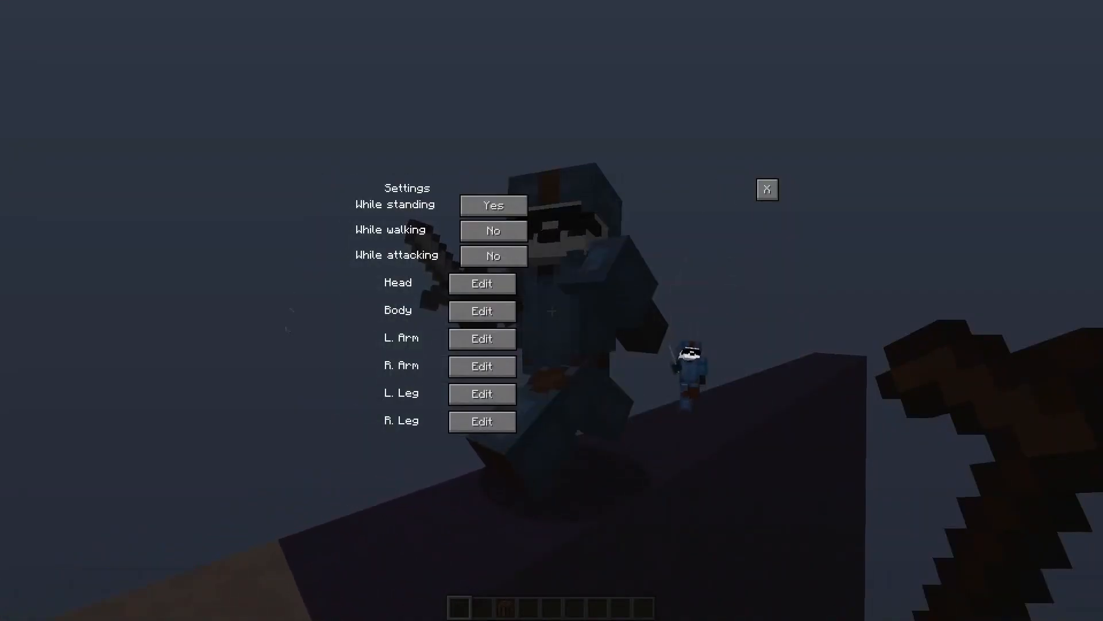
pyautogui.click(499, 294)
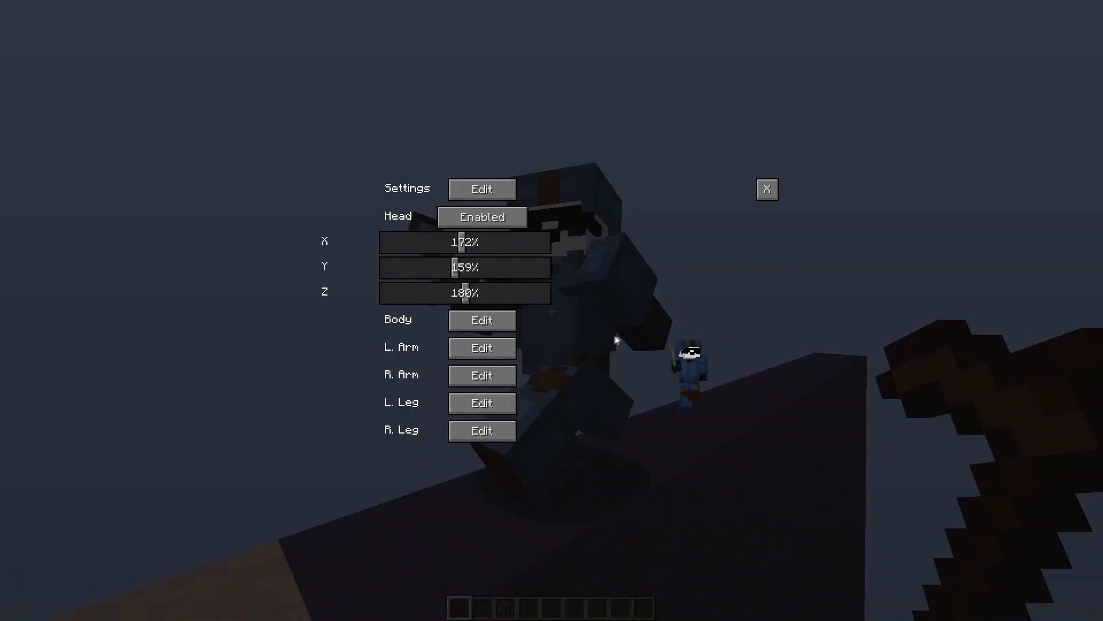
pyautogui.click(486, 358)
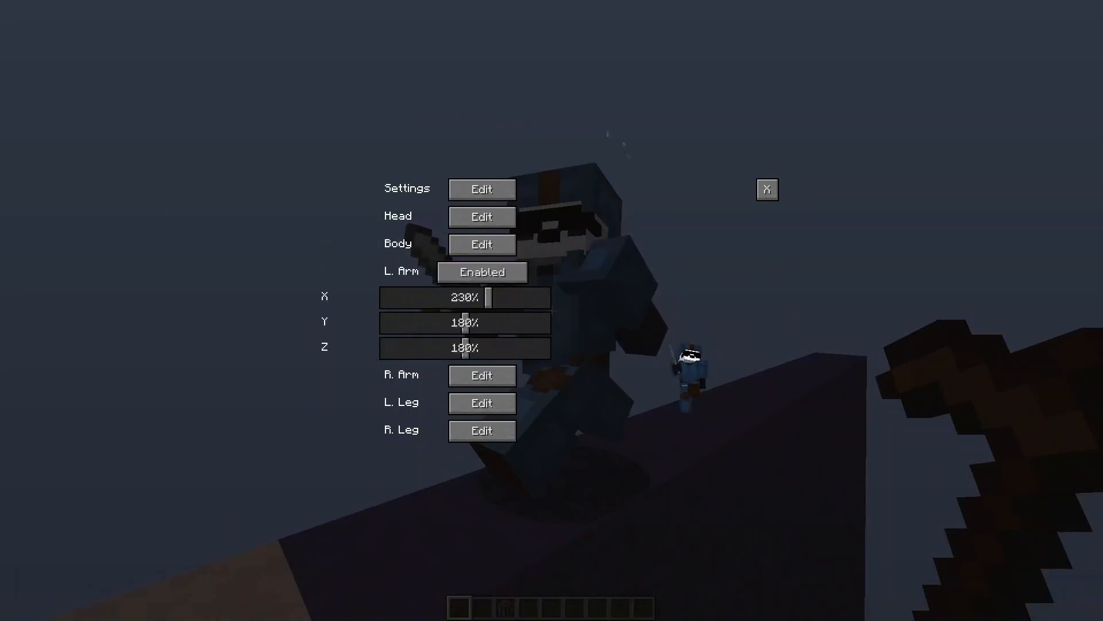
pyautogui.click(465, 385)
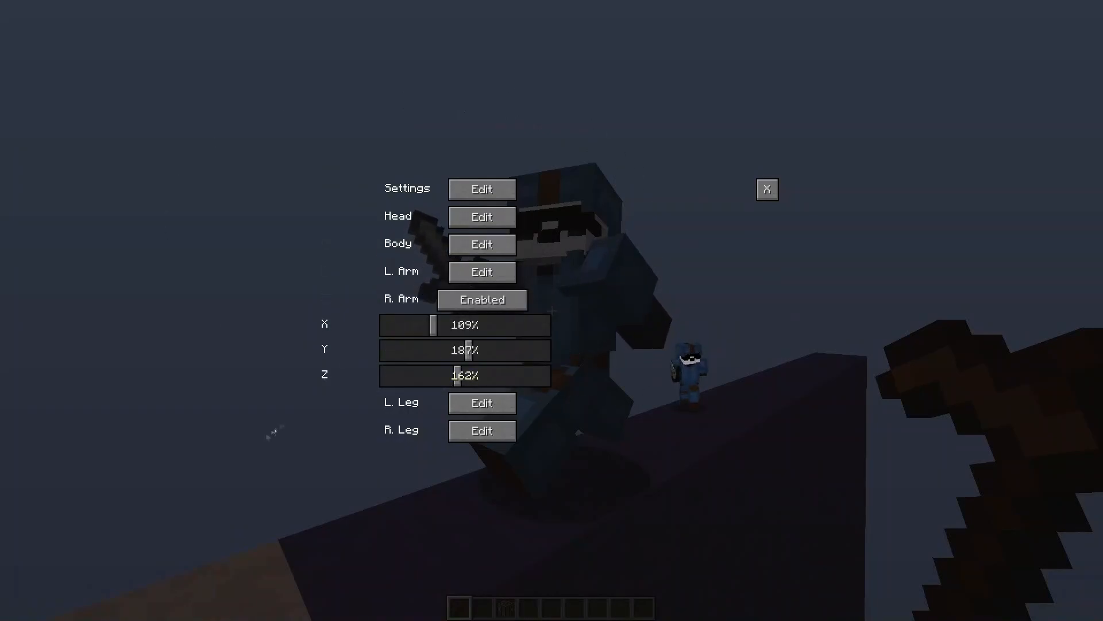
pyautogui.click(458, 407)
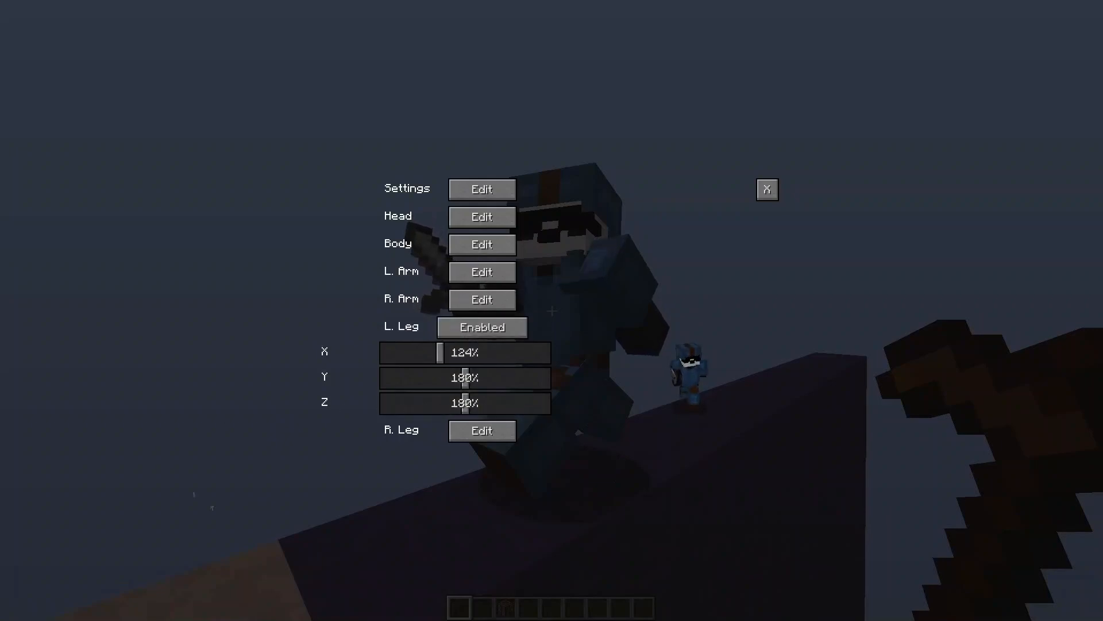
pyautogui.click(452, 438)
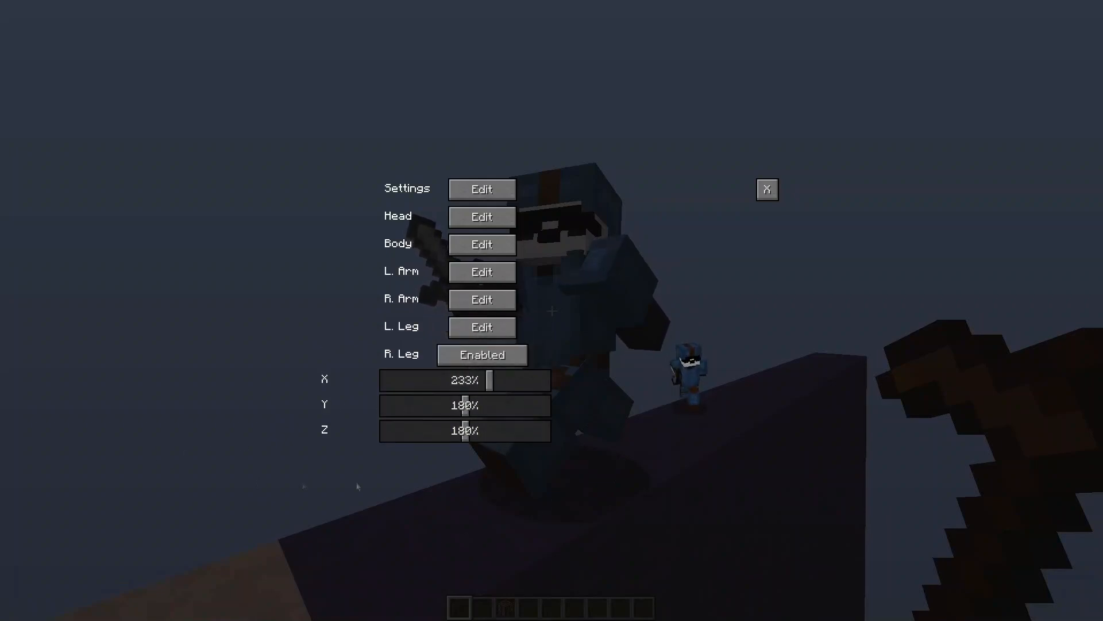
pyautogui.click(770, 191)
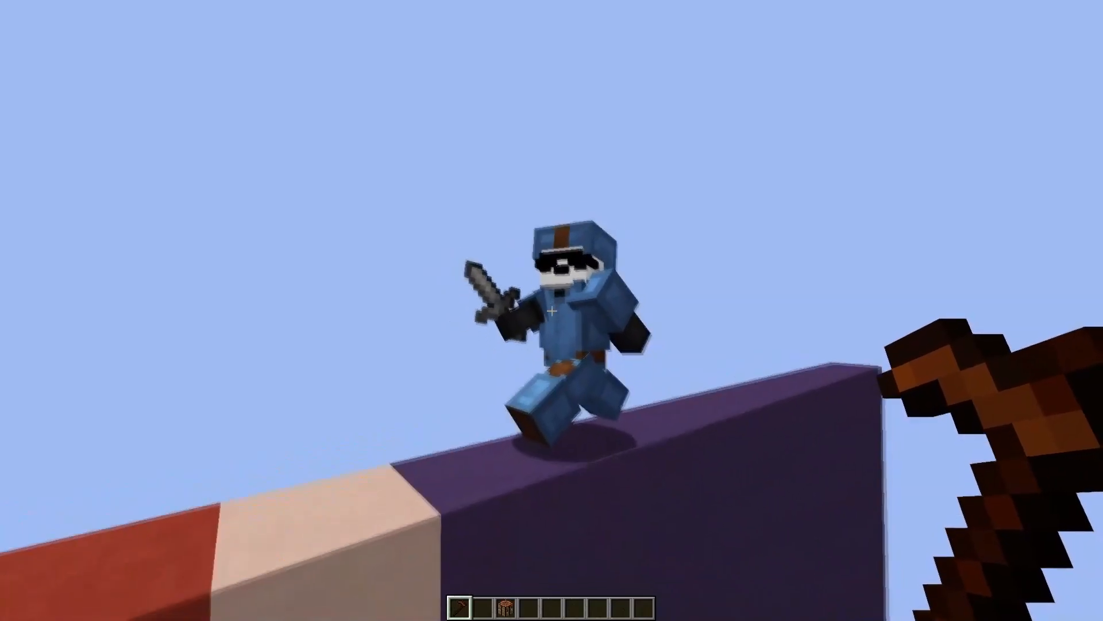
# Switch to an empty hotbar slot and view the player's own panda character from the front in third person
pyautogui.press('w')
pyautogui.press('a')
pyautogui.press('d')
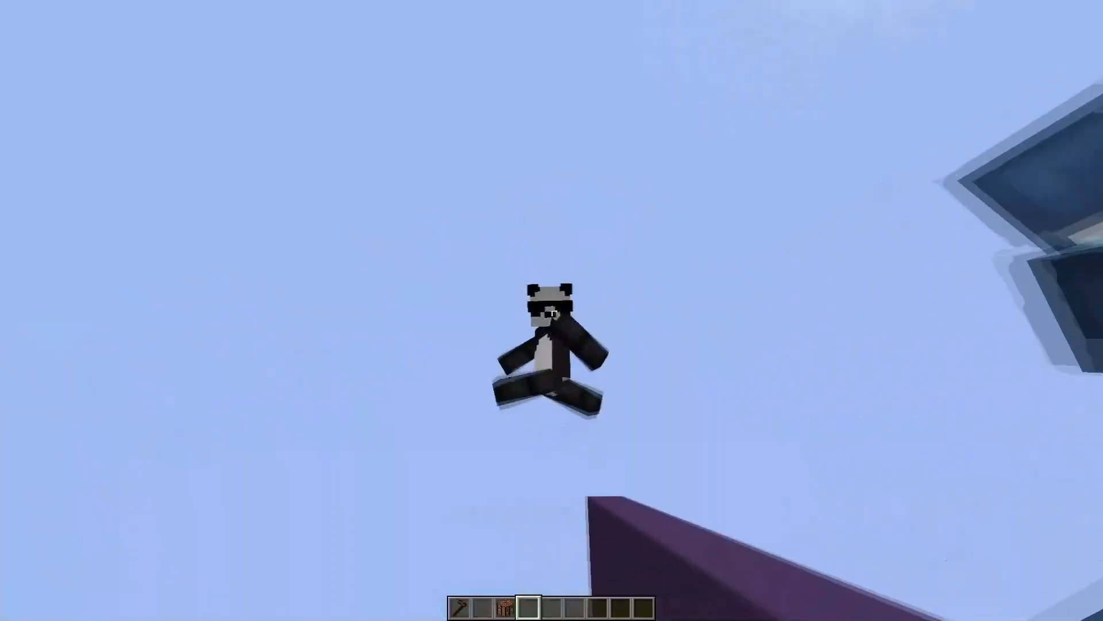
pyautogui.press('4')
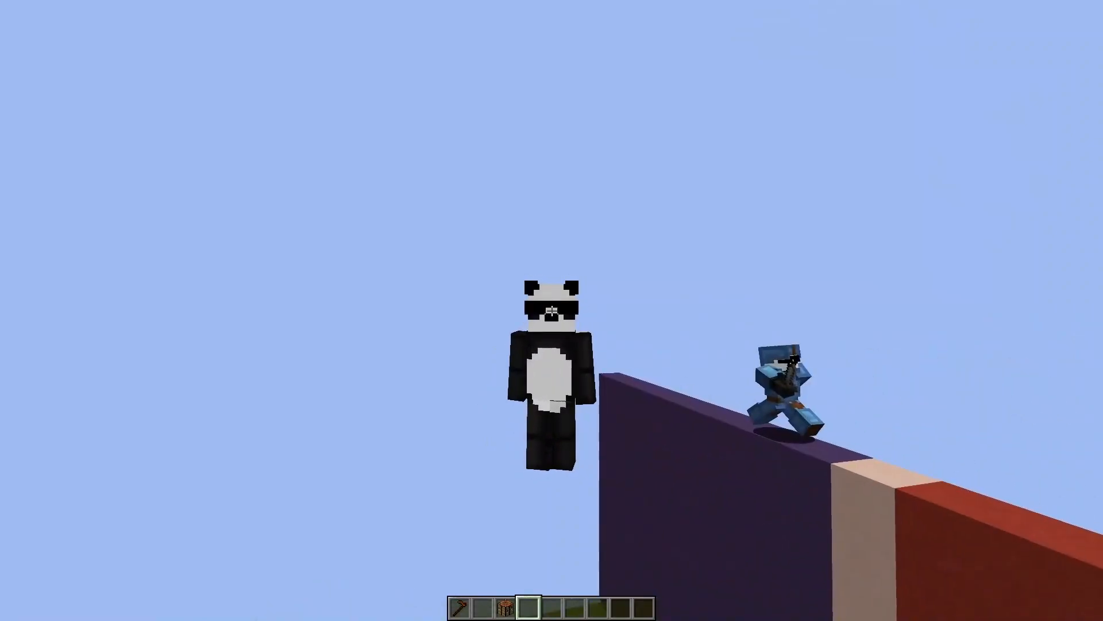
pyautogui.press('F5')
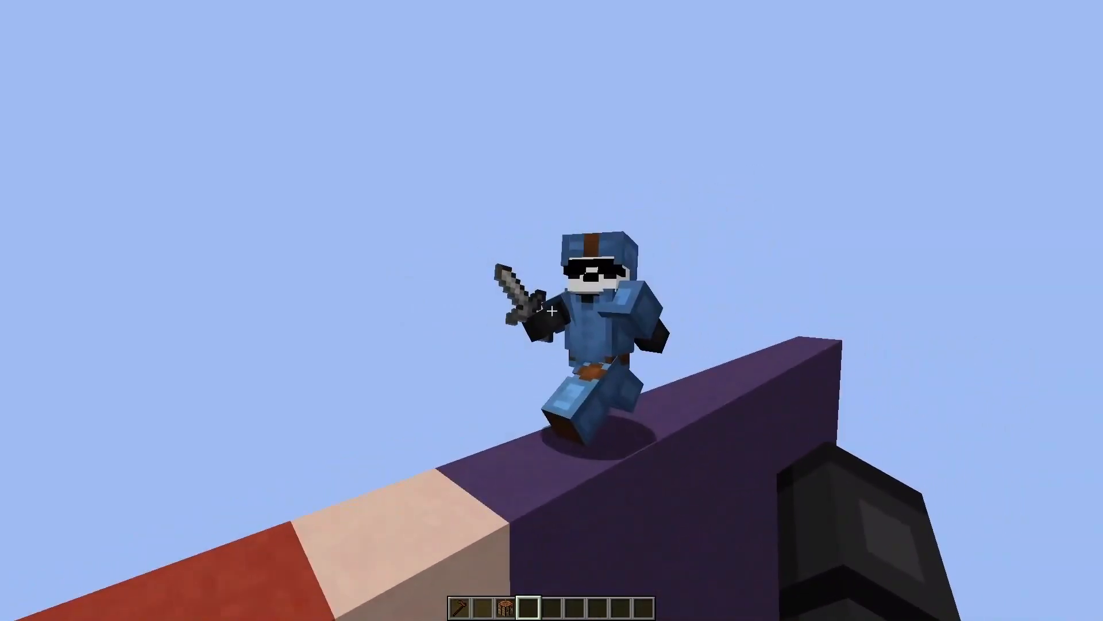
# Lower the field of view to 37 and hide the game interface for a close shot of the NPC
pyautogui.press('Escape')
pyautogui.click(493, 258)
pyautogui.moveTo(460, 101); pyautogui.dragTo(394, 117)
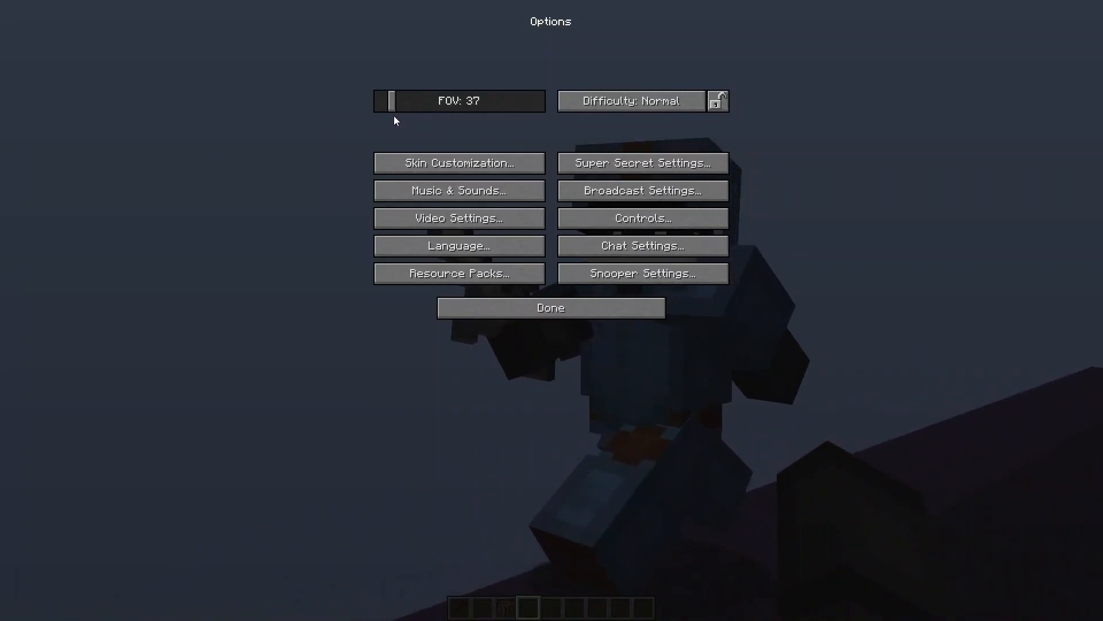
pyautogui.press('Escape')
pyautogui.press('F1')
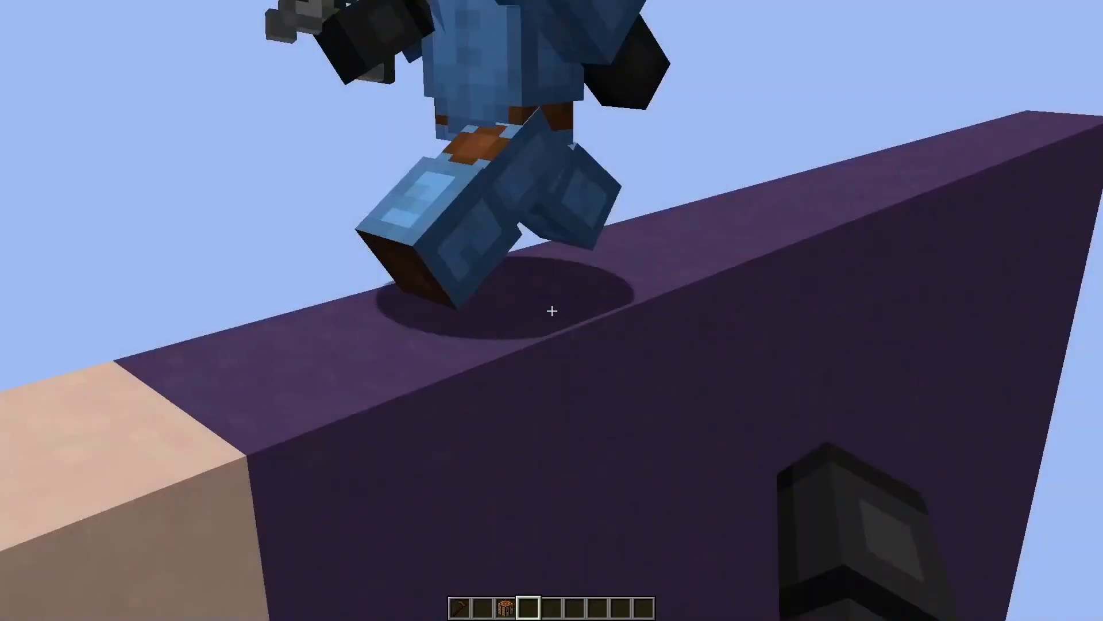
# Look up the Entity Shadows option in the detailed video settings
pyautogui.press('Escape')
pyautogui.click(493, 258)
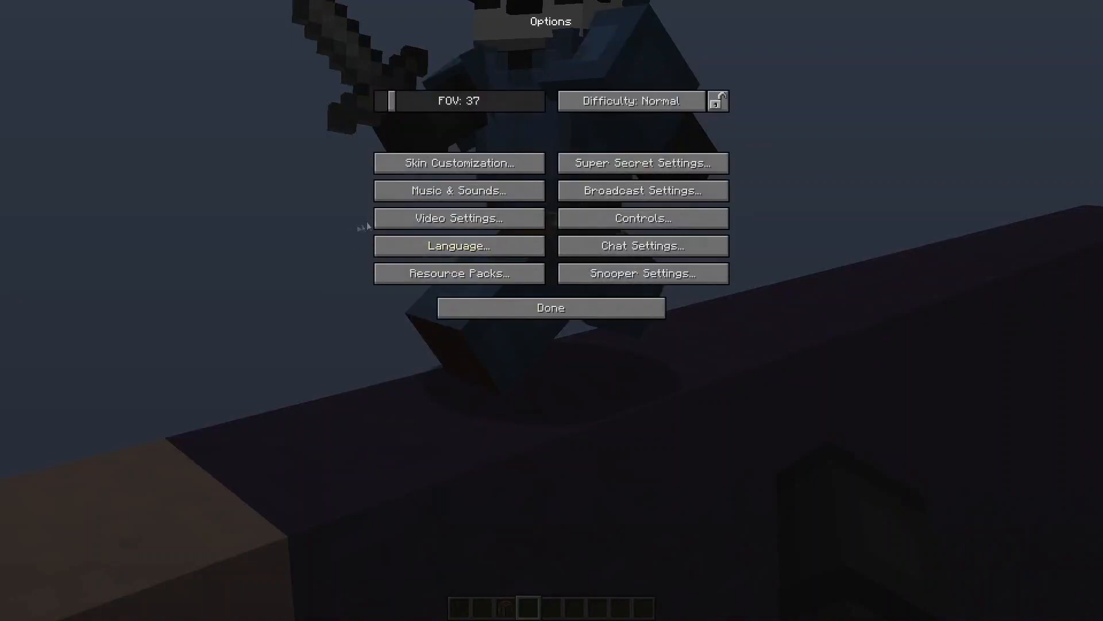
pyautogui.click(457, 221)
pyautogui.click(470, 276)
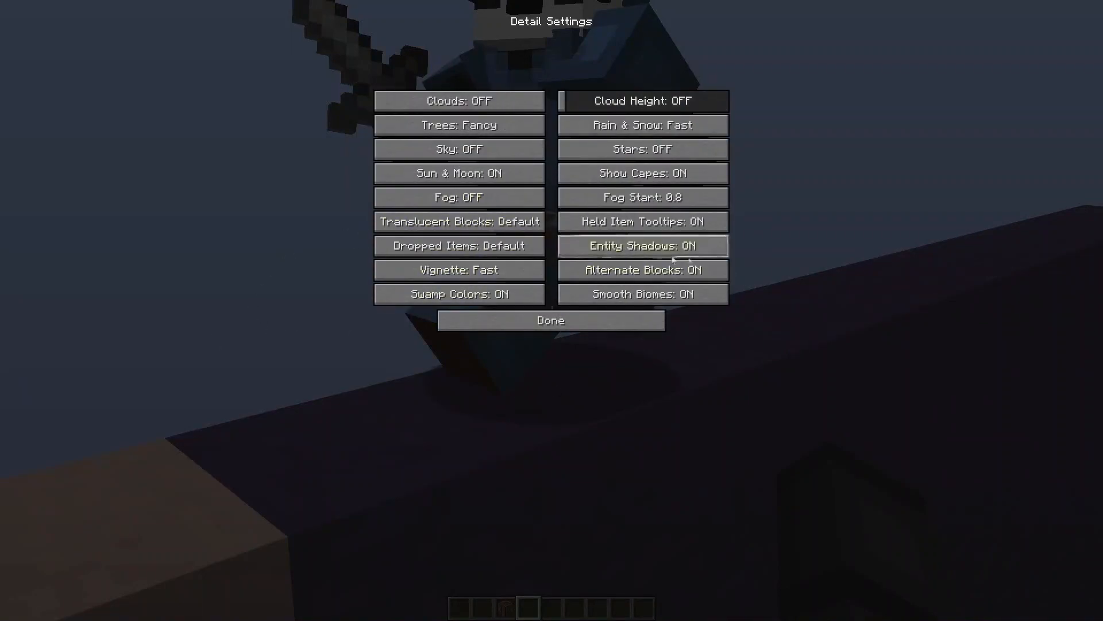
pyautogui.press('Escape')
# Cycle the camera through the third-person perspectives and back to first person
pyautogui.press('F5')
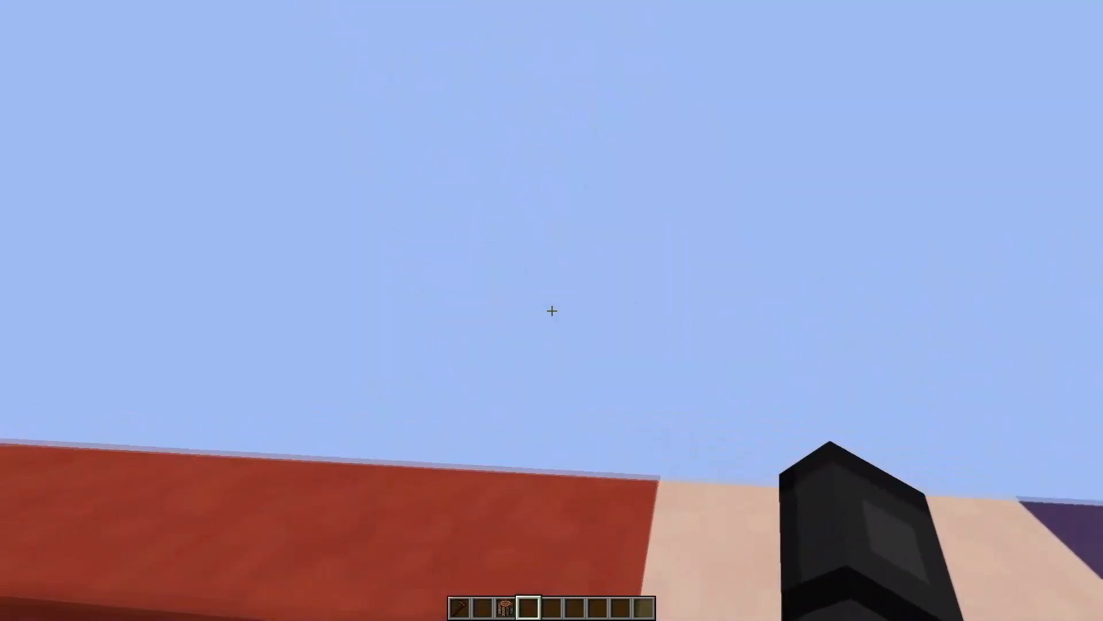
pyautogui.press('F5')
pyautogui.press('F5')
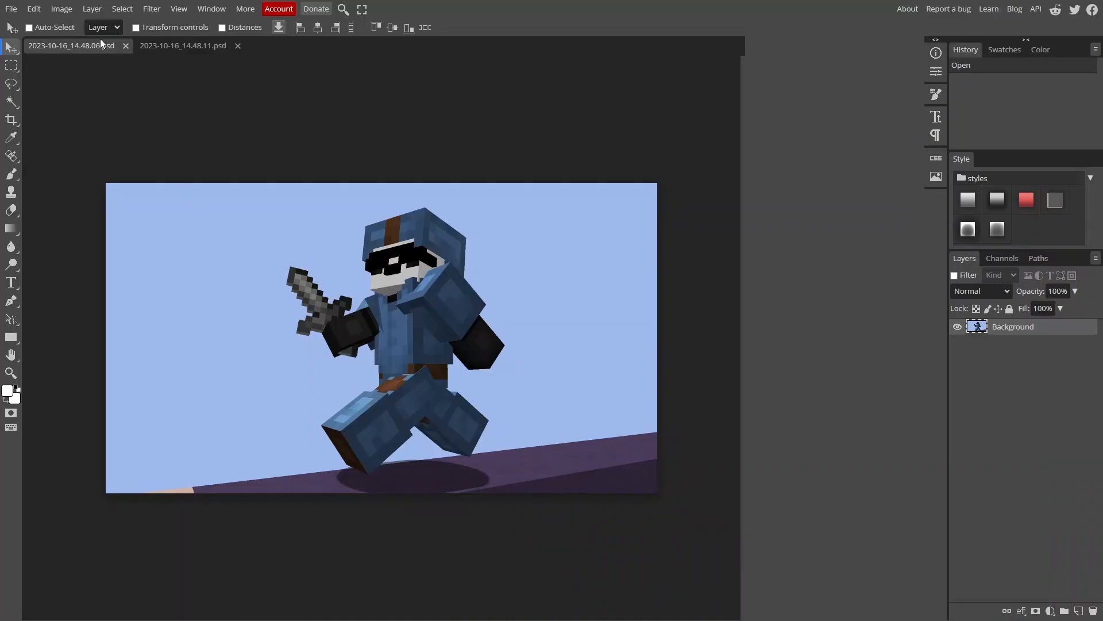
# In Photopea, apply the image size to screenshot 2023-10-16_14.48.06 at 1920 × 1080 pixels with Nearest Neighbor resampling
pyautogui.click(62, 9)
pyautogui.click(115, 203)
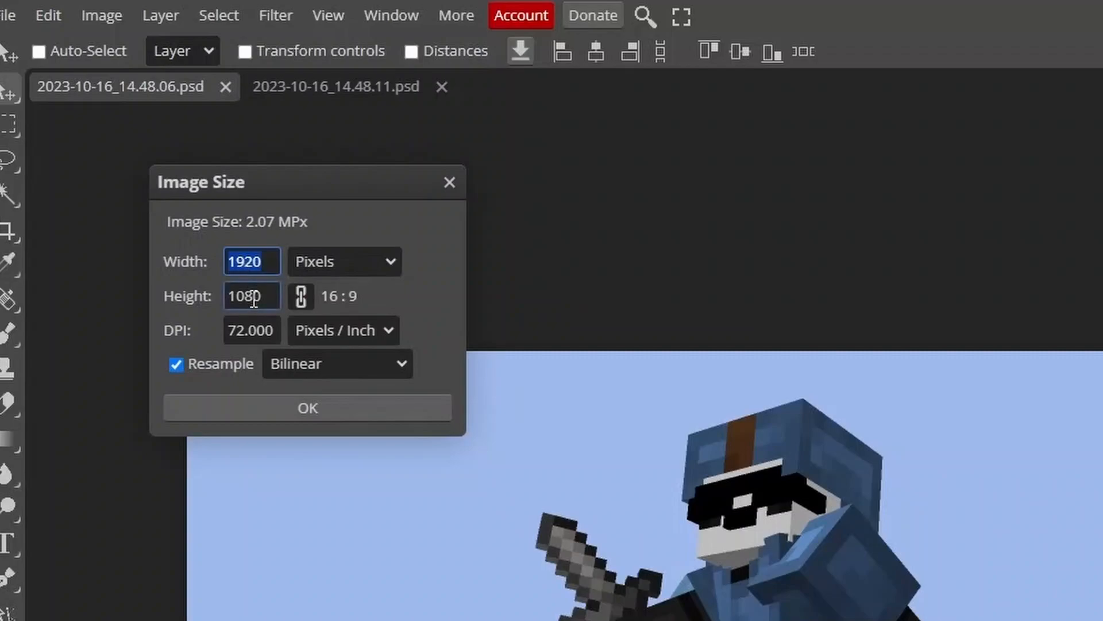
pyautogui.click(298, 366)
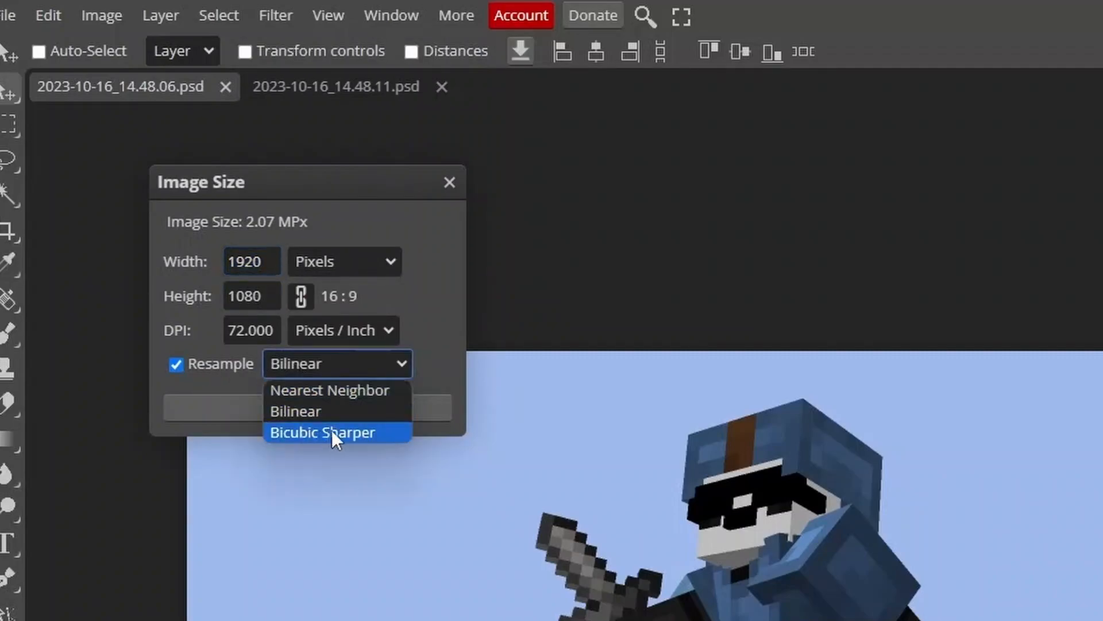
pyautogui.click(349, 390)
pyautogui.click(317, 408)
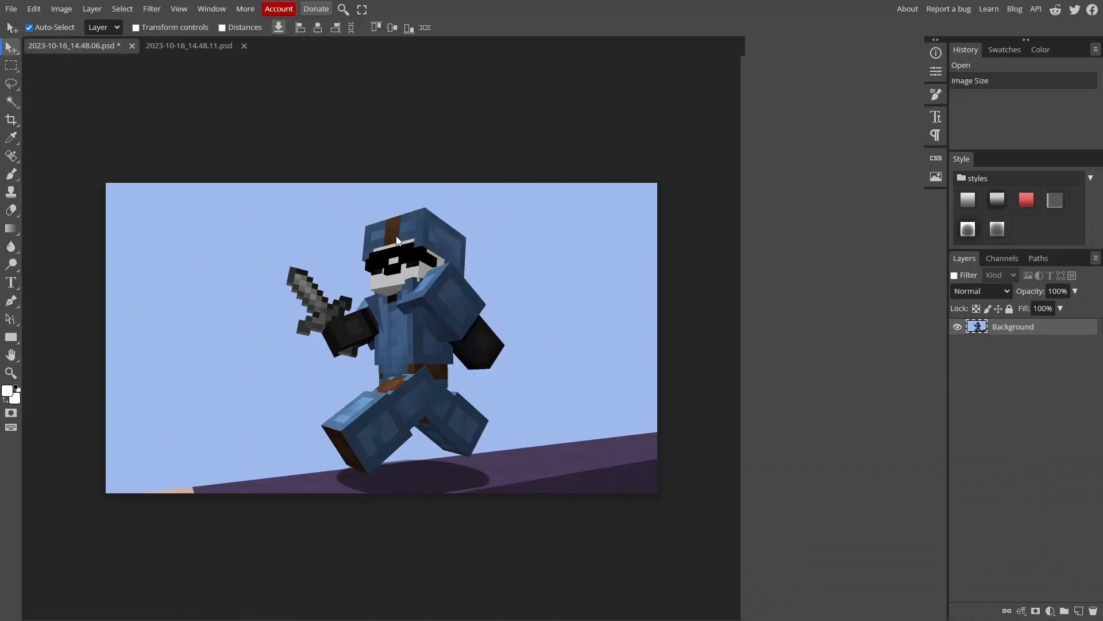
# Free-transform the screenshot layer, enlarging it to about 110% and rotating it about 0.6° to fill the canvas
pyautogui.hotkey('ctrl', 't')
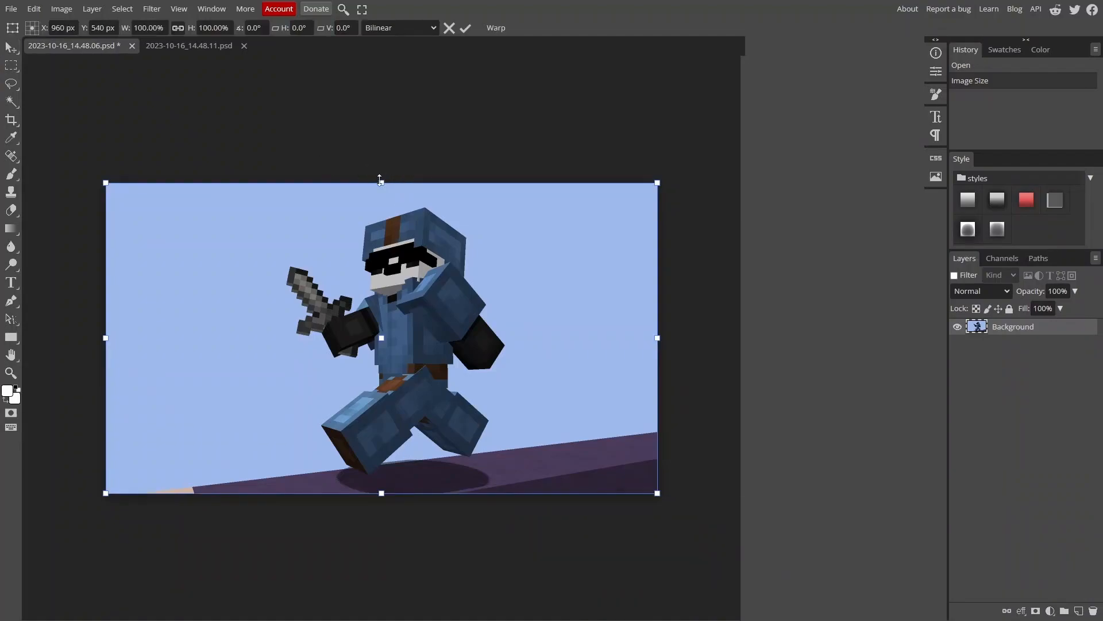
pyautogui.moveTo(386, 183); pyautogui.dragTo(393, 159)
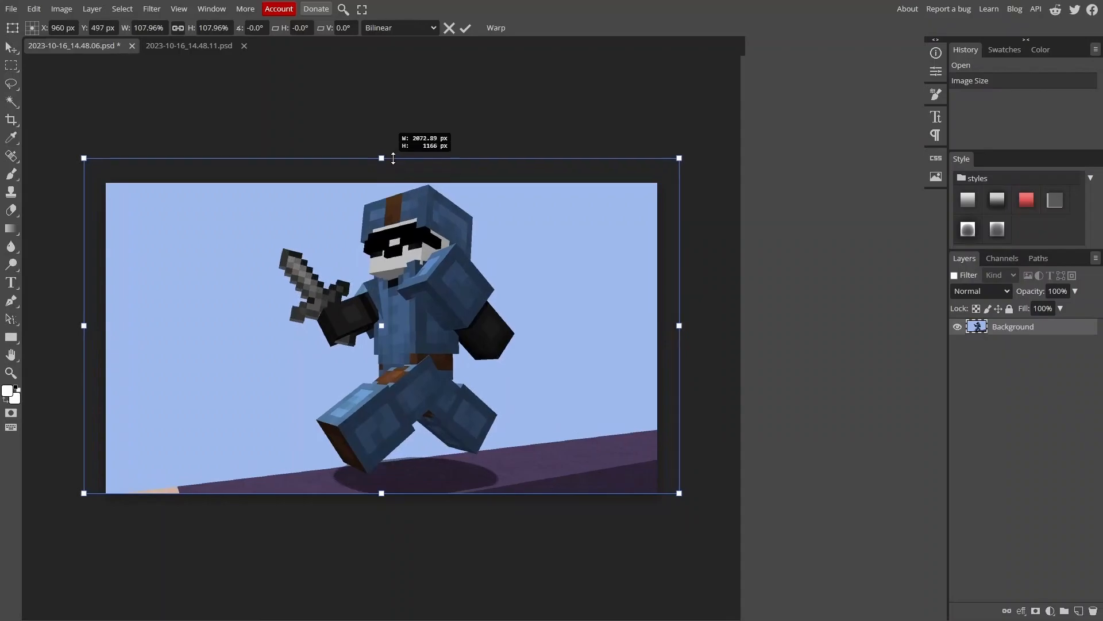
pyautogui.moveTo(378, 502); pyautogui.dragTo(379, 504)
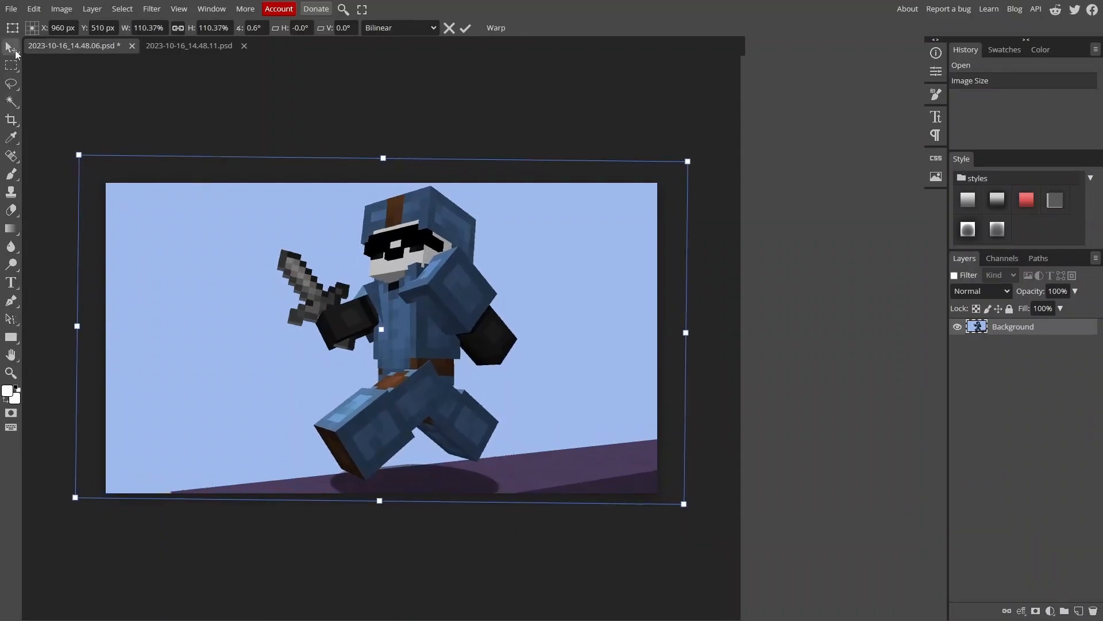
pyautogui.press('Return')
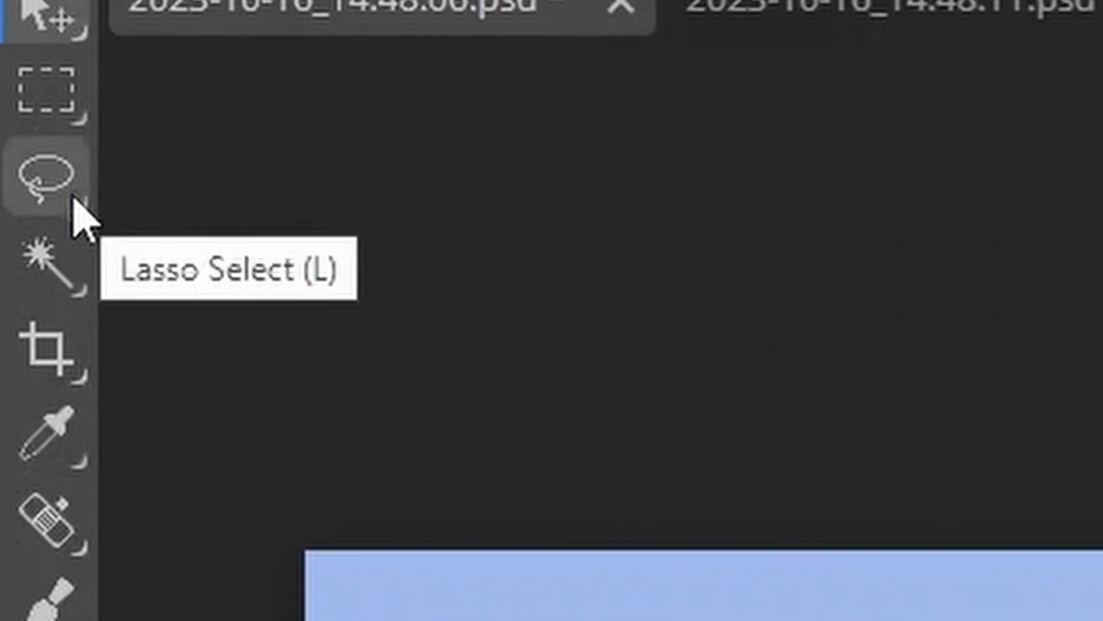
# Choose the Polygonal Lasso Select variant of the lasso tool
pyautogui.click(68, 183)
pyautogui.rightClick(69, 183)
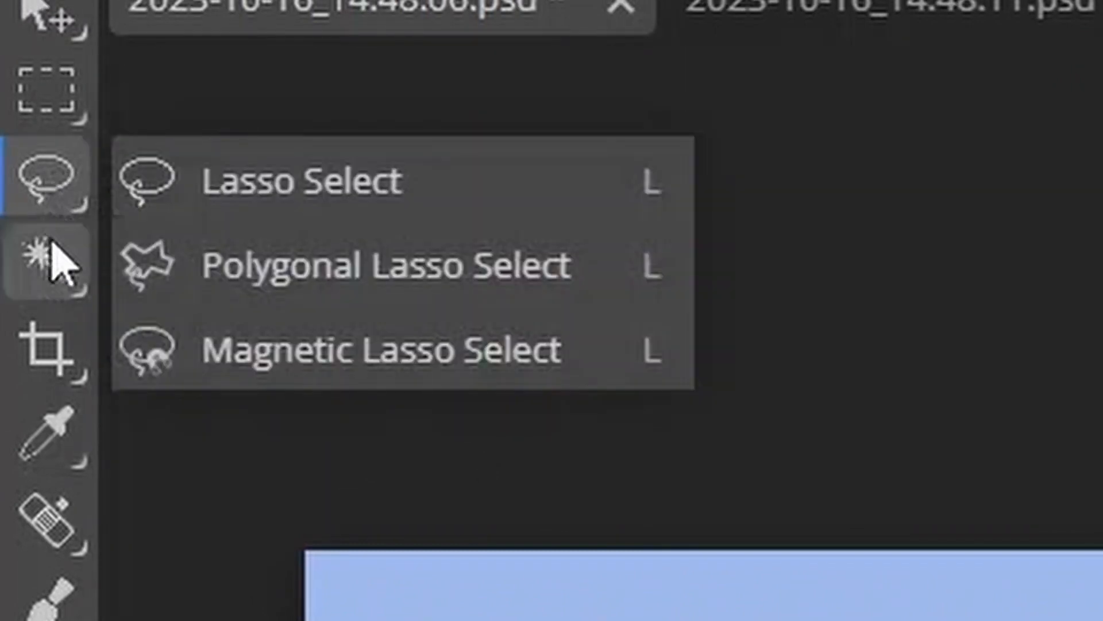
pyautogui.click(288, 291)
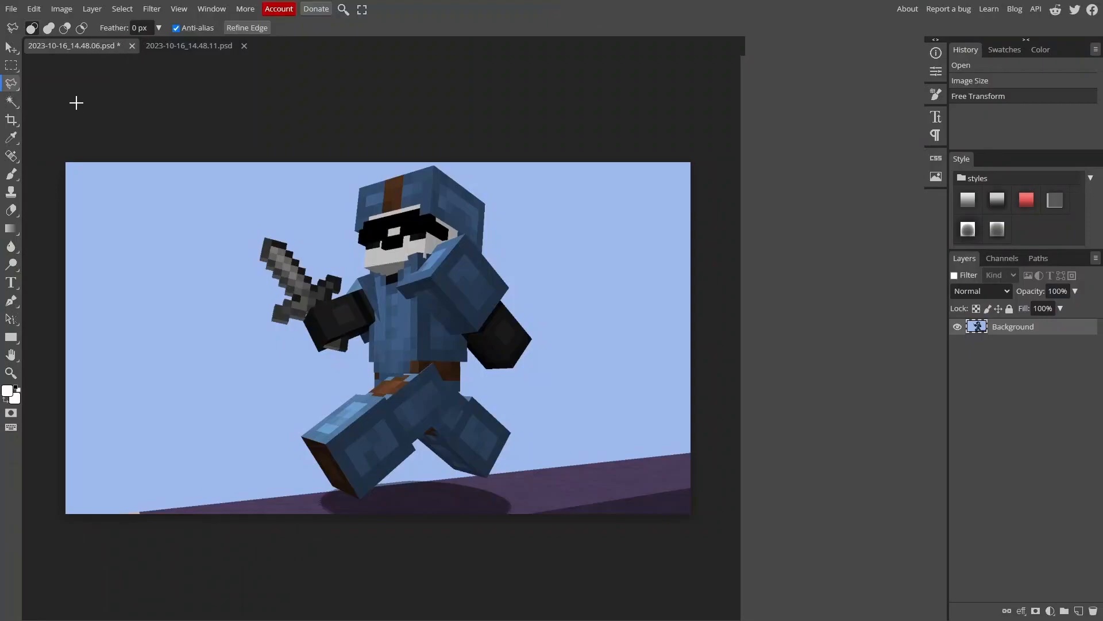
# Start a polygonal lasso outline at the helmet's upper front corner and trace its top edge to the peak
pyautogui.press('z')
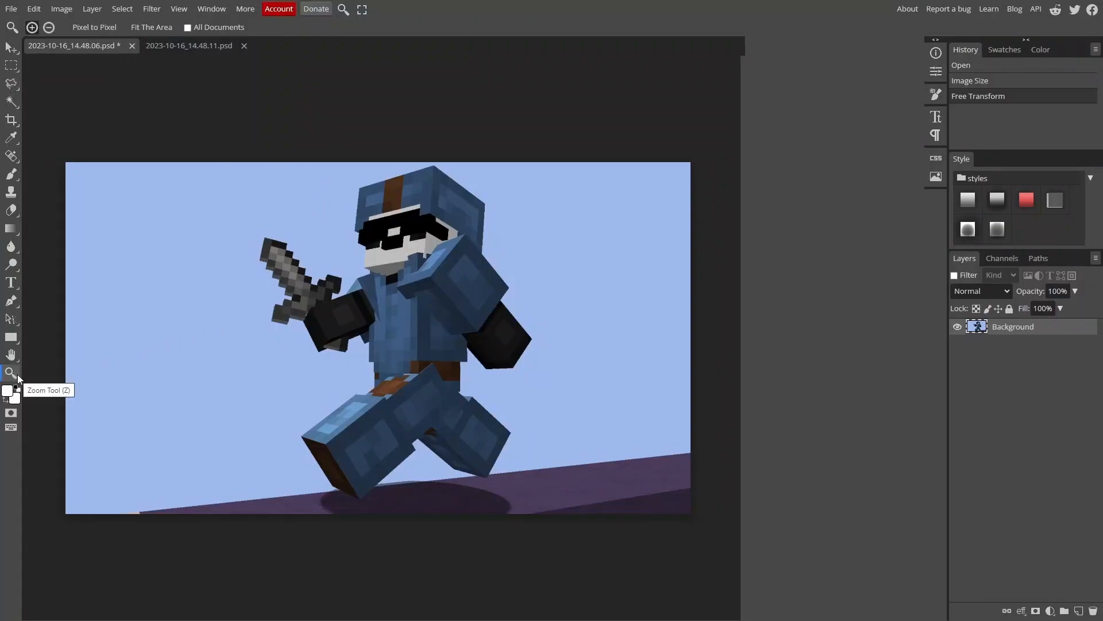
pyautogui.moveTo(249, 315); pyautogui.dragTo(434, 360)
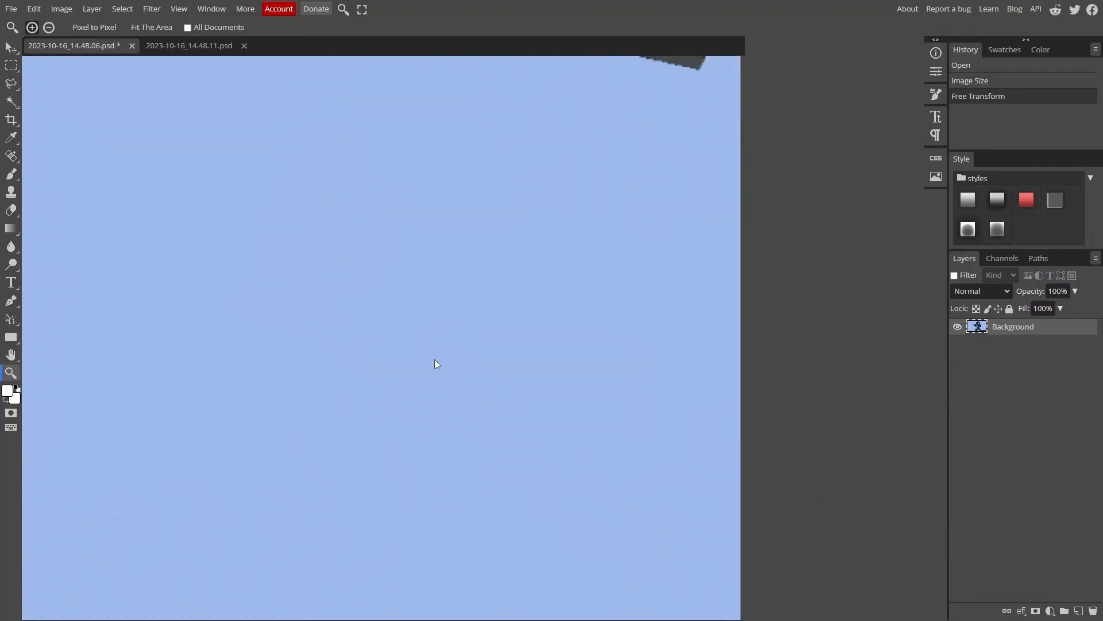
pyautogui.scroll(-4, 432, 350)
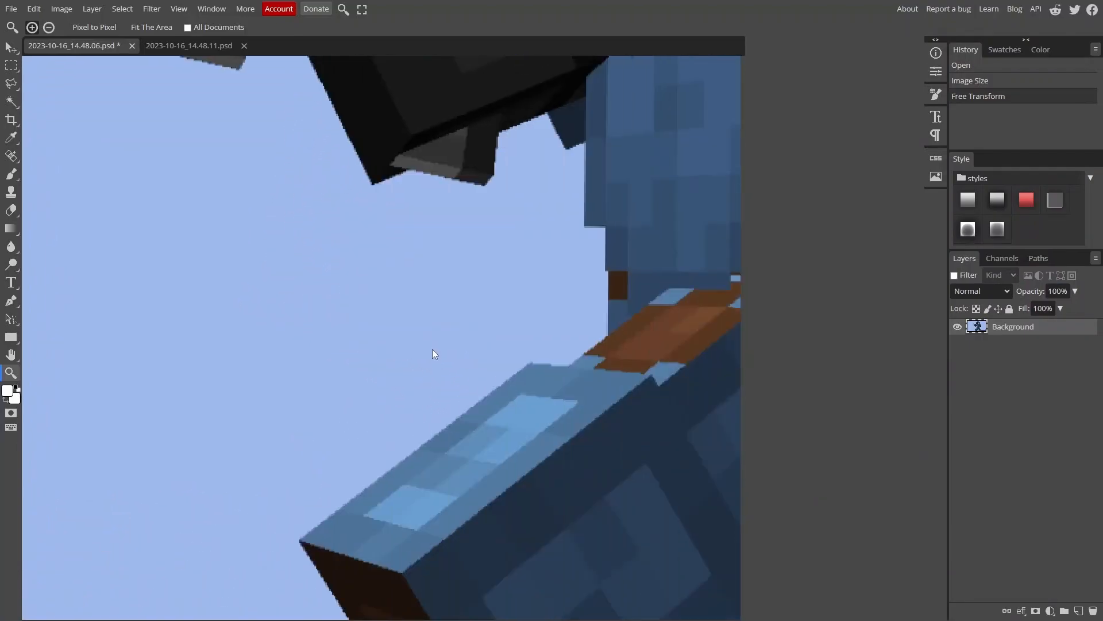
pyautogui.scroll(8, 404, 342)
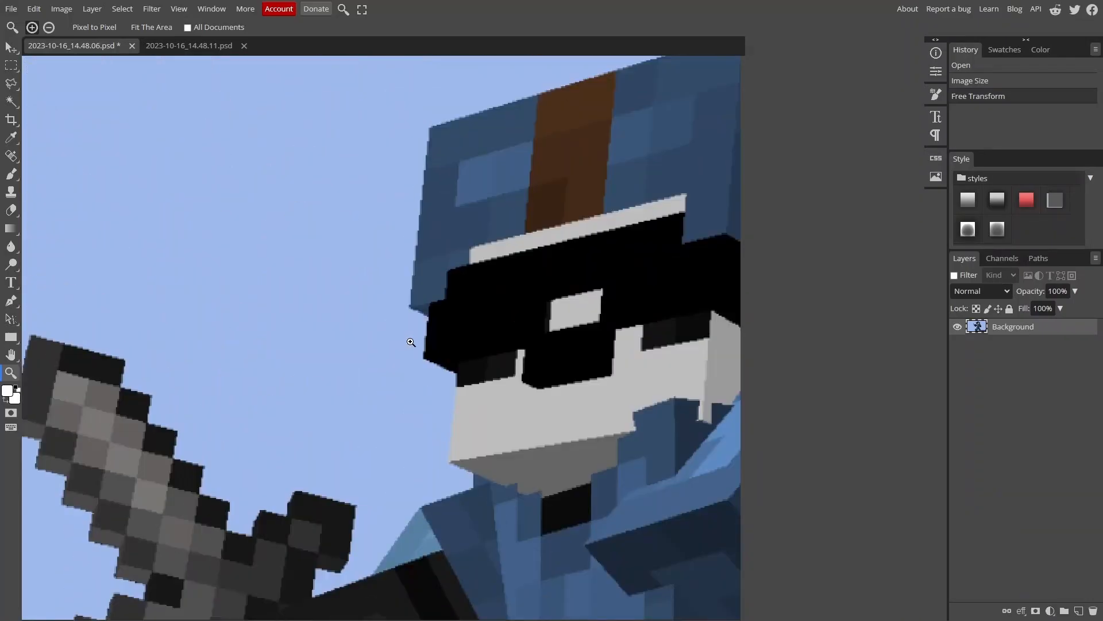
pyautogui.scroll(-2, 415, 343)
pyautogui.scroll(3, 419, 345)
pyautogui.scroll(-4, 435, 302)
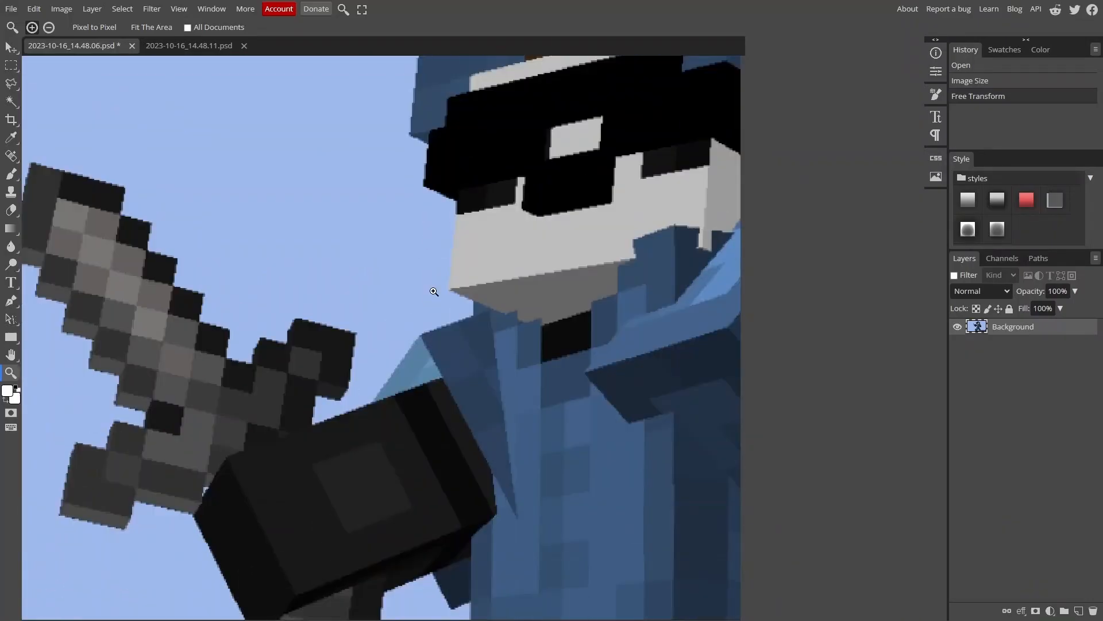
pyautogui.scroll(5, 429, 284)
pyautogui.scroll(3, 480, 245)
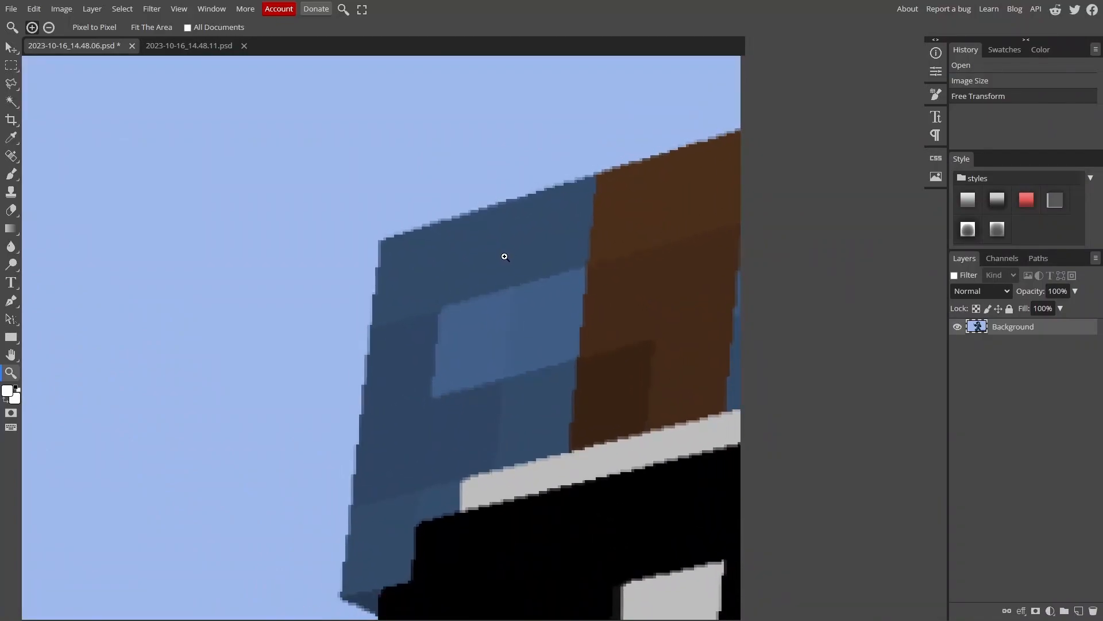
pyautogui.click(11, 83)
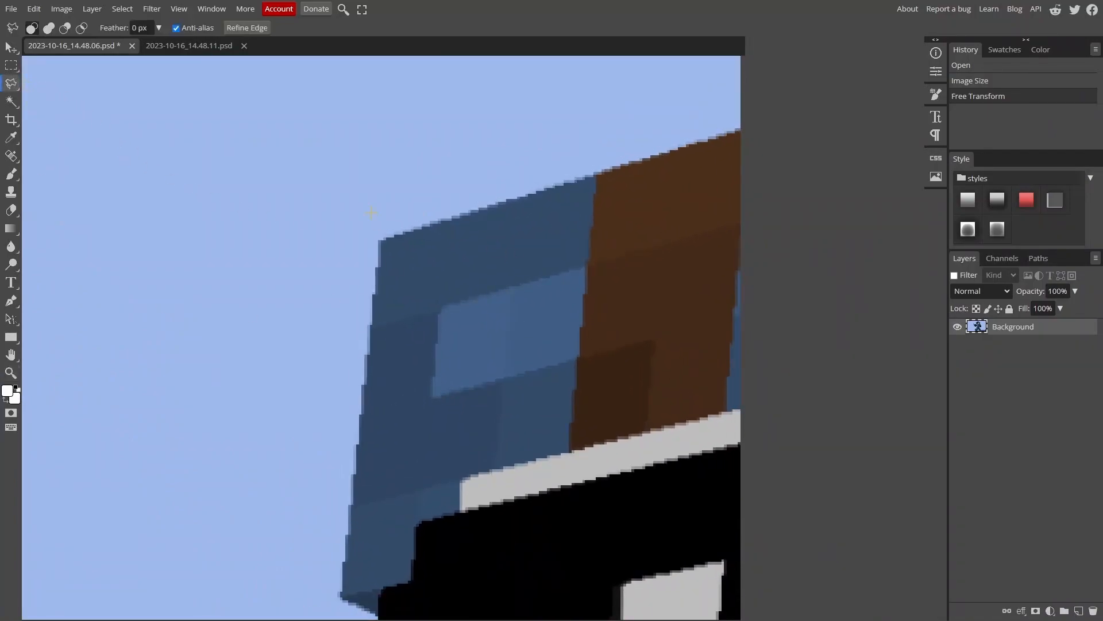
pyautogui.click(384, 242)
pyautogui.hscroll(7, 463, 206)
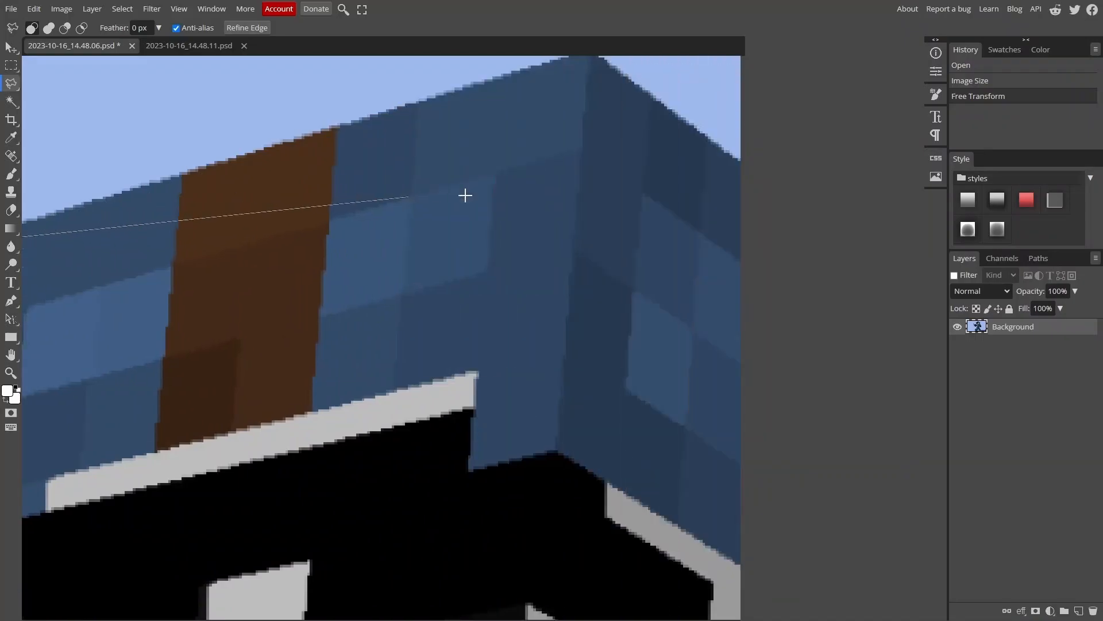
pyautogui.scroll(2, 595, 87)
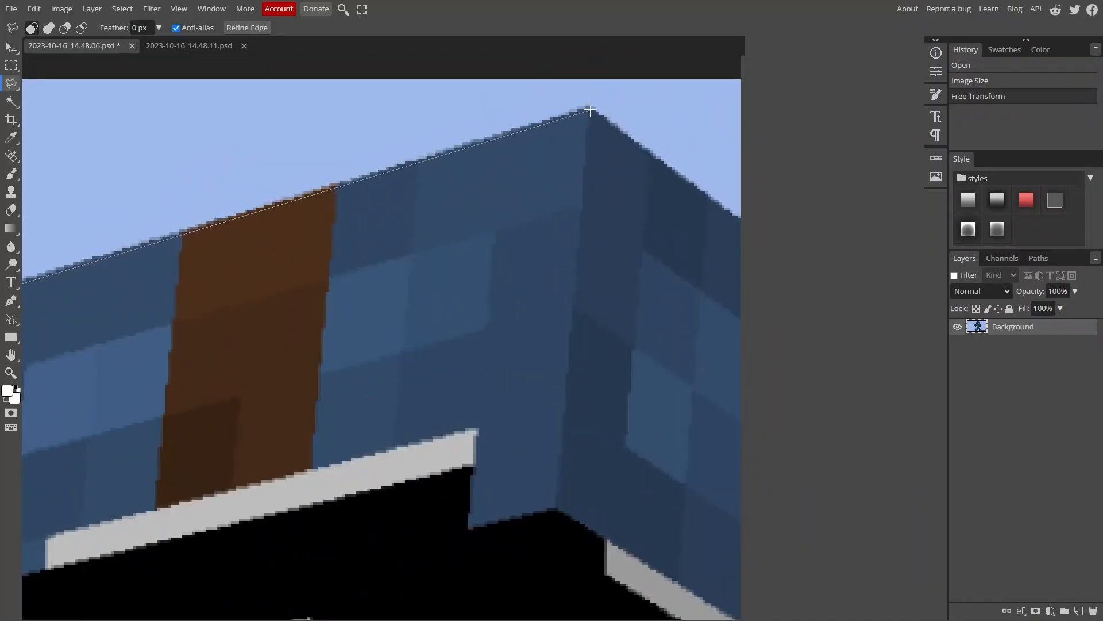
pyautogui.click(582, 112)
# Continue the lasso outline from the helmet's peak along its rear top edge and down its back to the shoulder
pyautogui.scroll(-3, 614, 265)
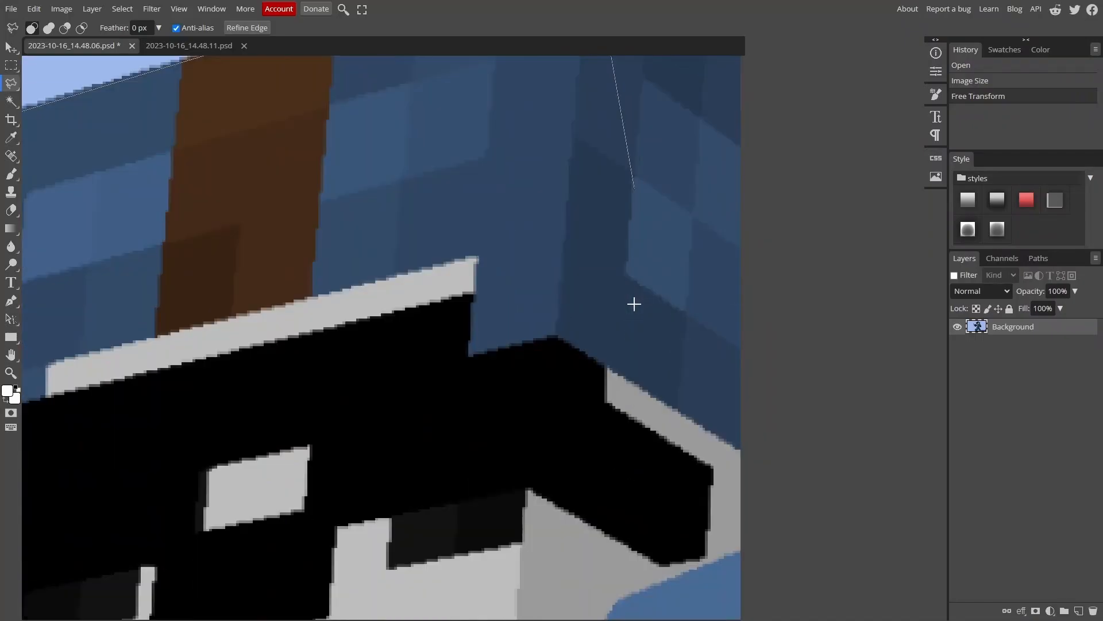
pyautogui.hscroll(3, 632, 302)
pyautogui.hscroll(2, 634, 299)
pyautogui.scroll(-1, 644, 300)
pyautogui.scroll(3, 647, 301)
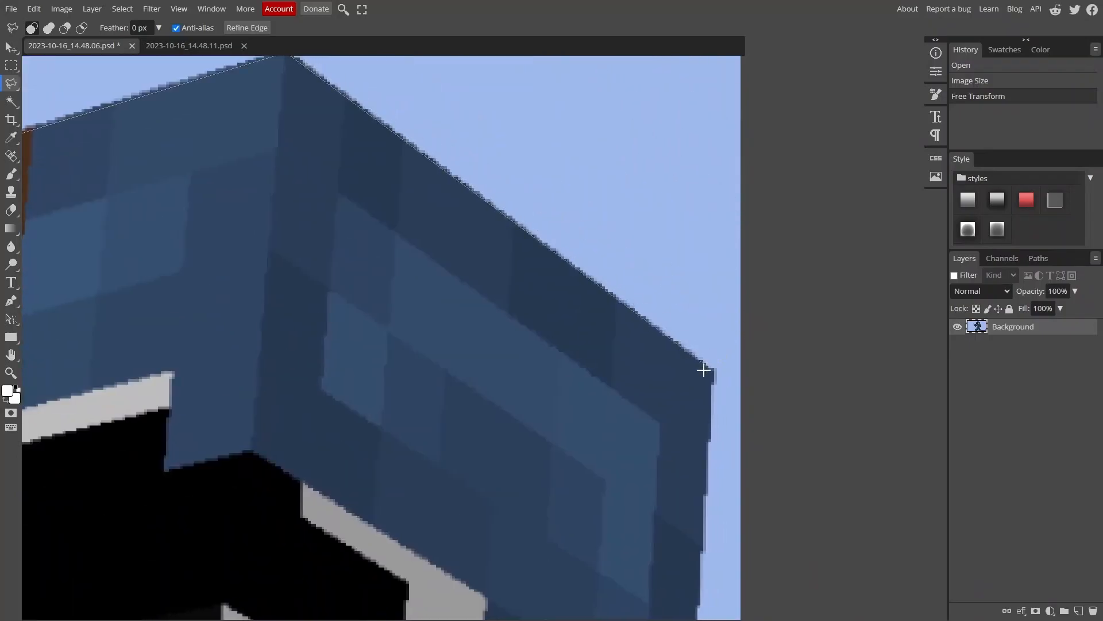
pyautogui.click(710, 372)
pyautogui.scroll(-4, 704, 379)
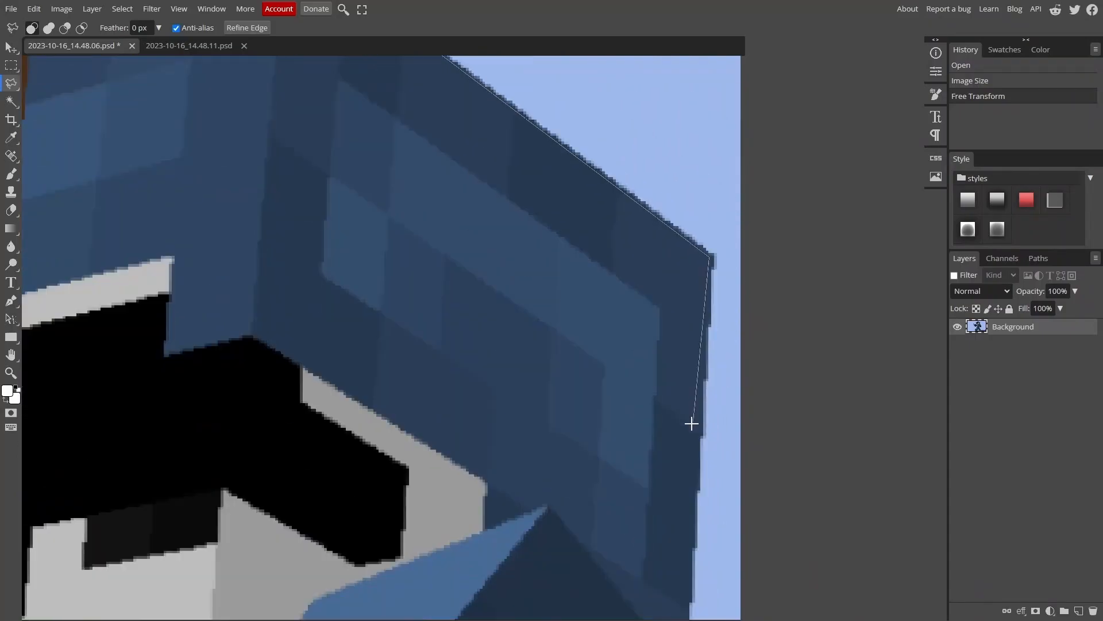
pyautogui.click(684, 565)
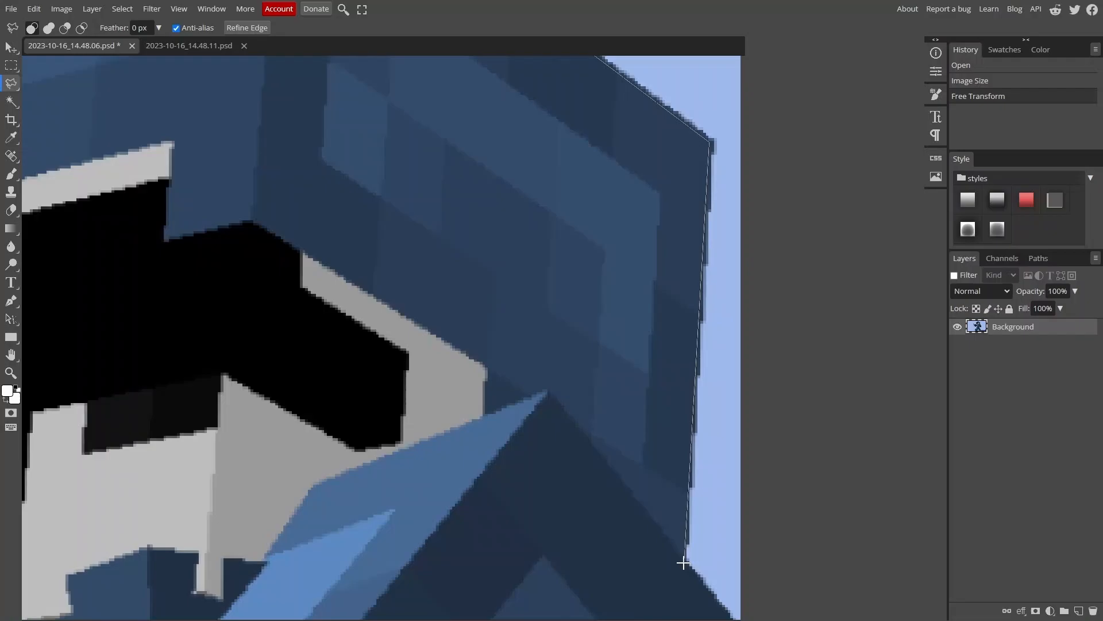
# Trace the outline around the blue upper arm and the black hand behind the body
pyautogui.scroll(-6, 684, 563)
pyautogui.hscroll(5, 684, 563)
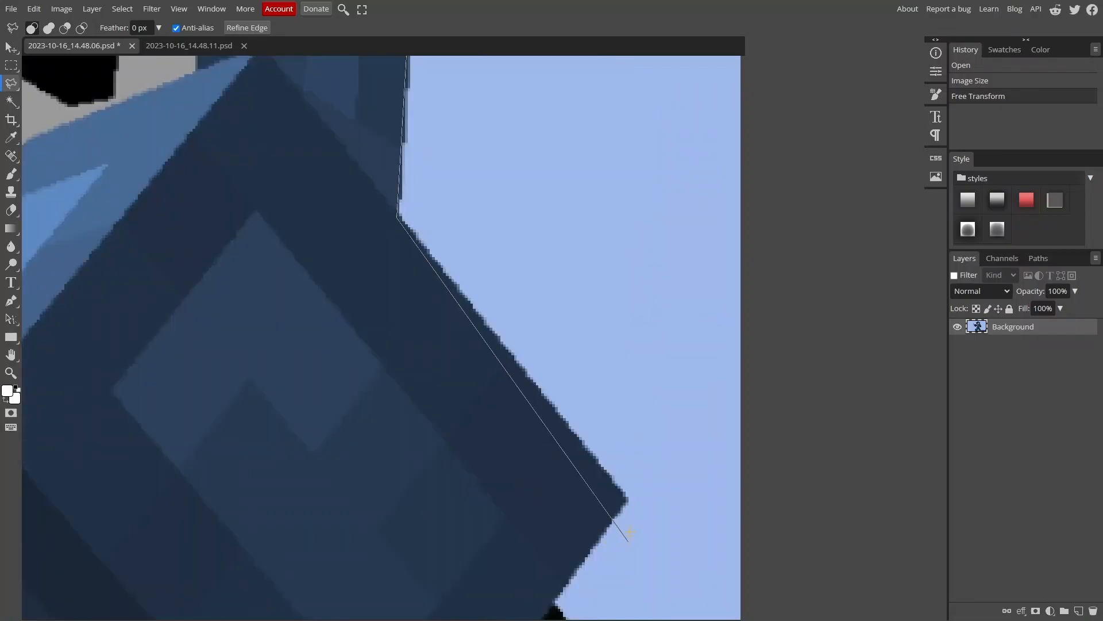
pyautogui.click(625, 500)
pyautogui.click(550, 605)
pyautogui.scroll(-8, 552, 603)
pyautogui.hscroll(4, 690, 502)
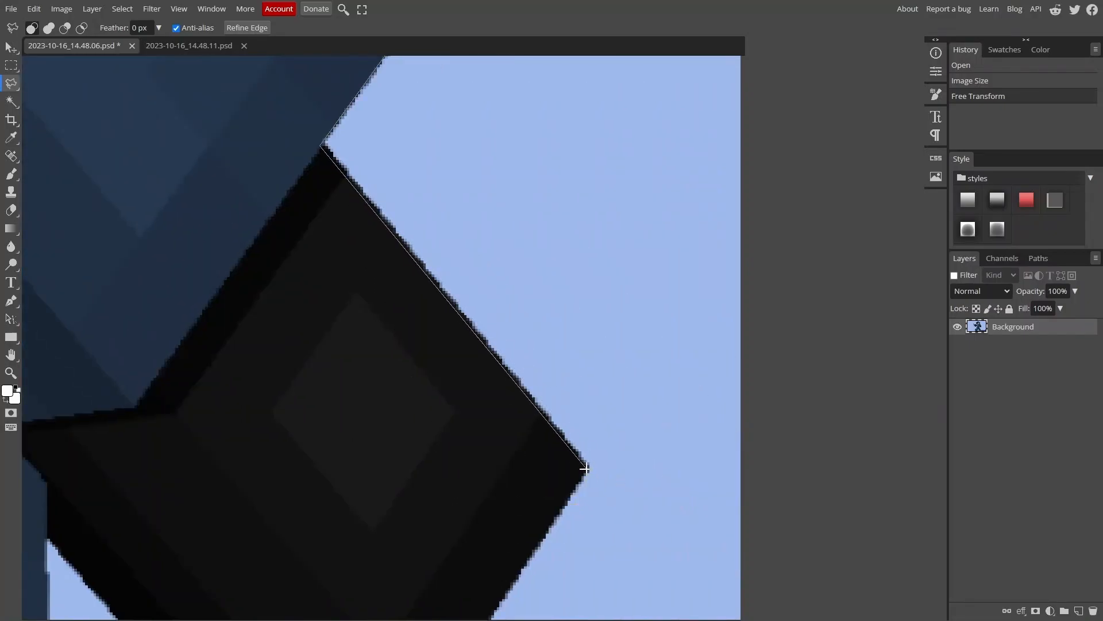
pyautogui.click(585, 469)
pyautogui.scroll(-4, 585, 469)
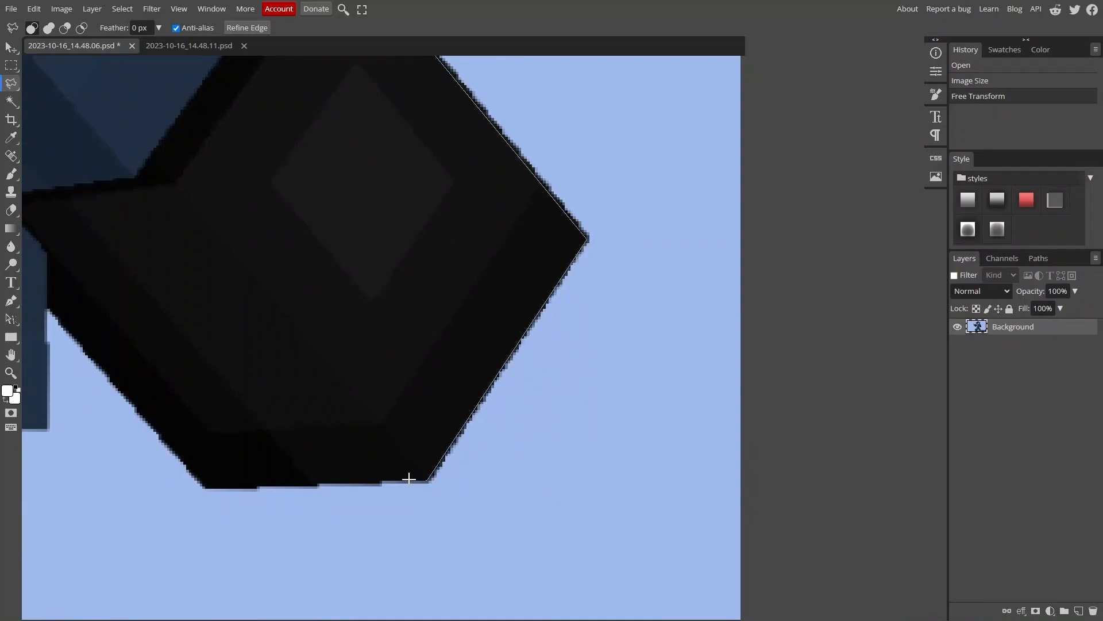
pyautogui.click(204, 484)
pyautogui.hscroll(-4, 203, 485)
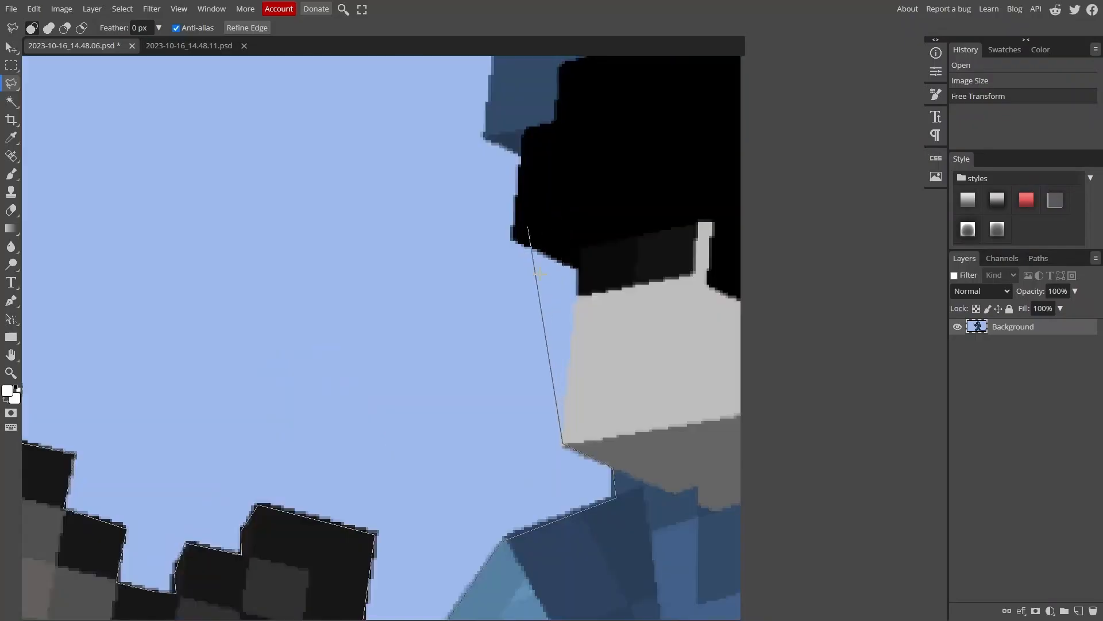
# Trace the face, sunglasses and front edge of the helmet, closing the selection at its starting corner
pyautogui.click(580, 272)
pyautogui.click(515, 237)
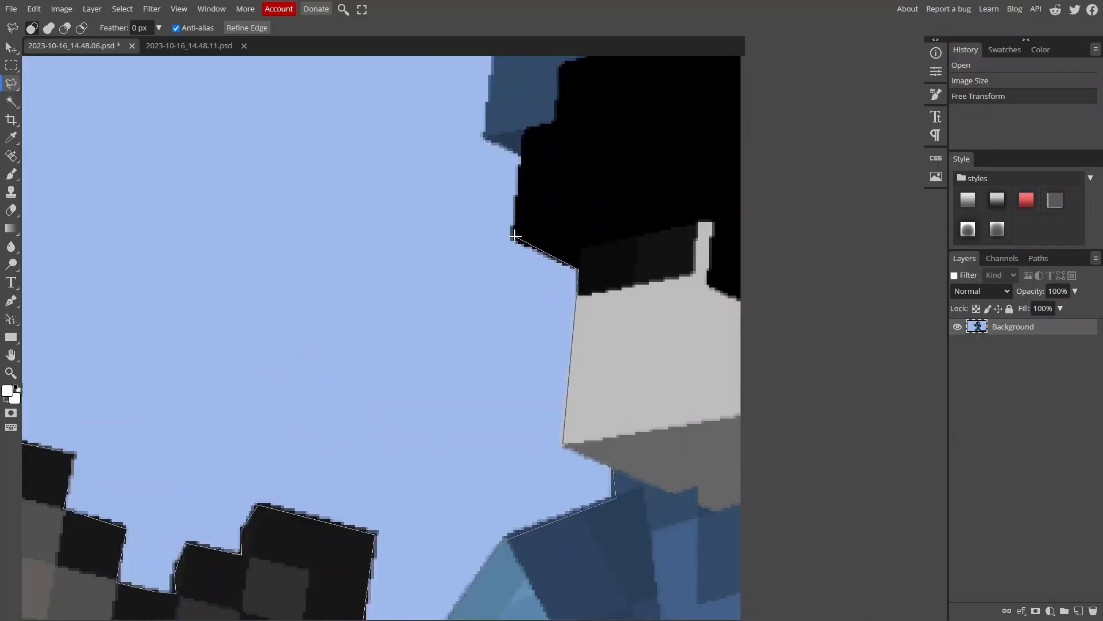
pyautogui.scroll(3, 517, 241)
pyautogui.click(522, 326)
pyautogui.click(486, 309)
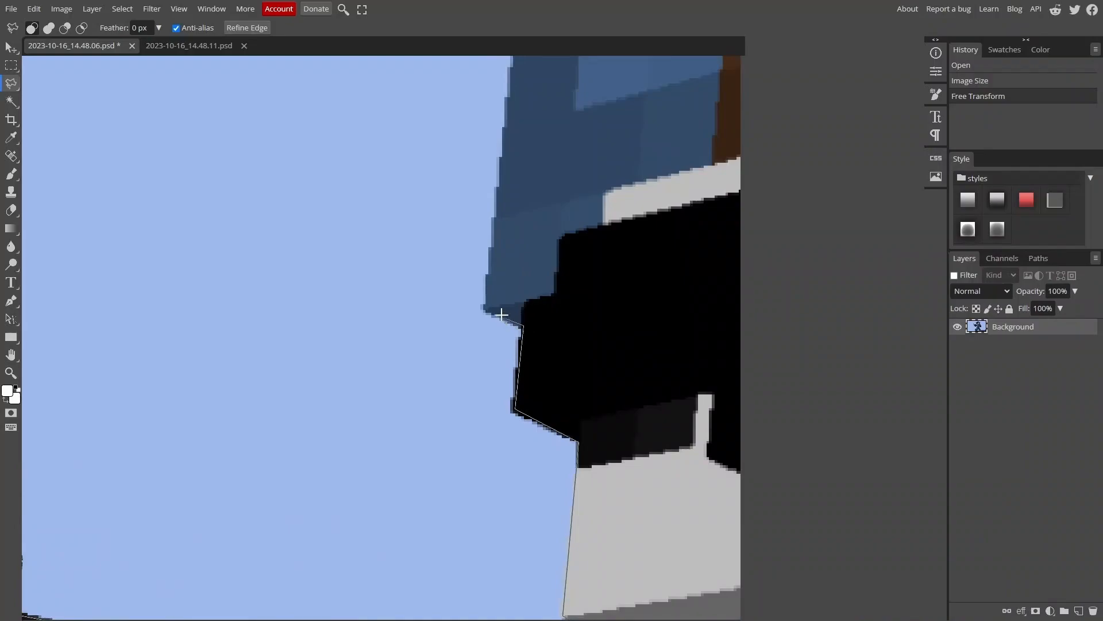
pyautogui.scroll(4, 500, 310)
pyautogui.click(527, 185)
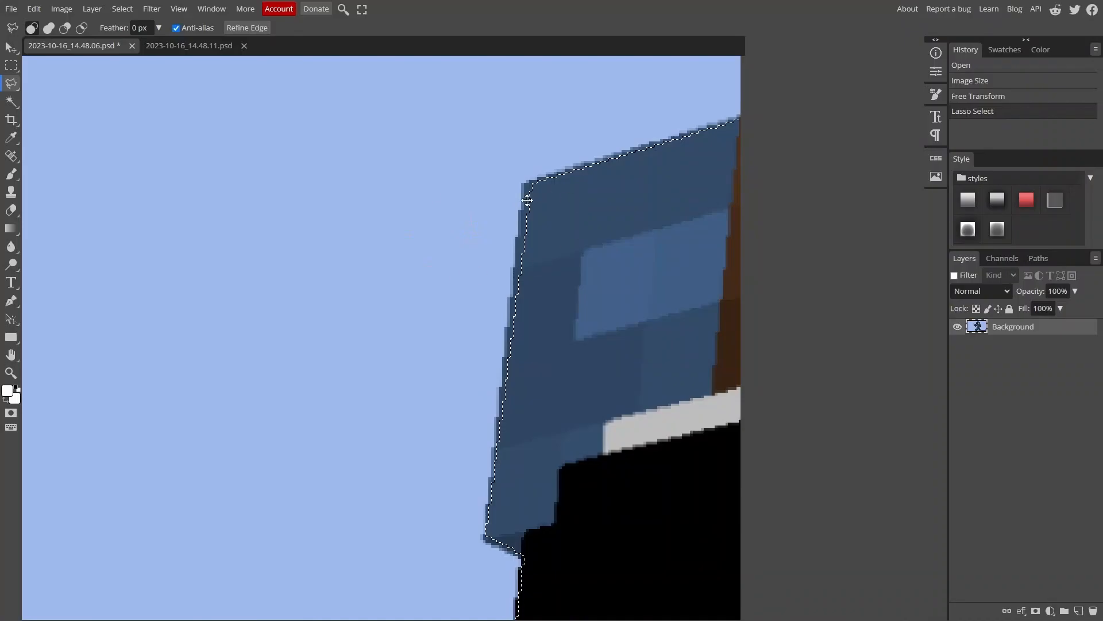
# Copy the selected character to a new layer and rename that layer Player
pyautogui.press('z')
pyautogui.moveTo(369, 213); pyautogui.dragTo(293, 277)
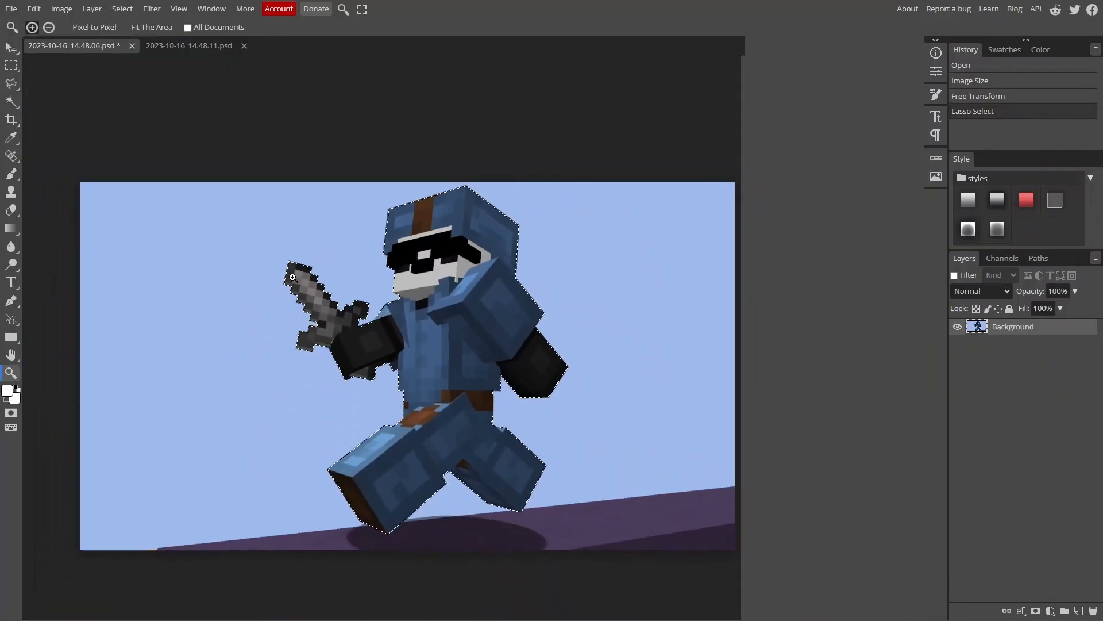
pyautogui.press('l')
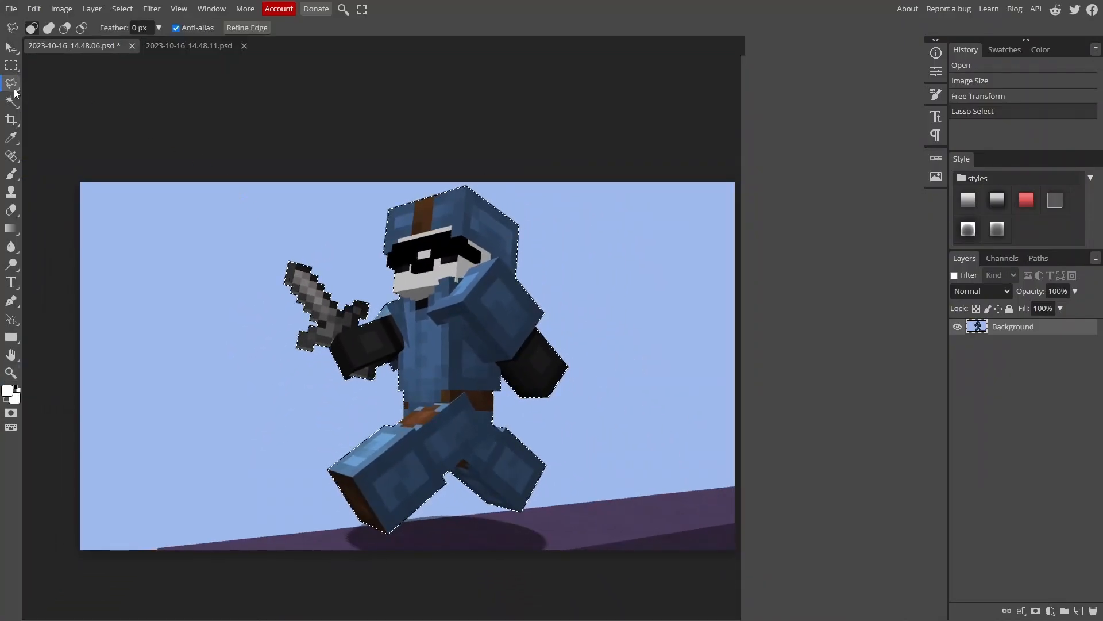
pyautogui.rightClick(452, 297)
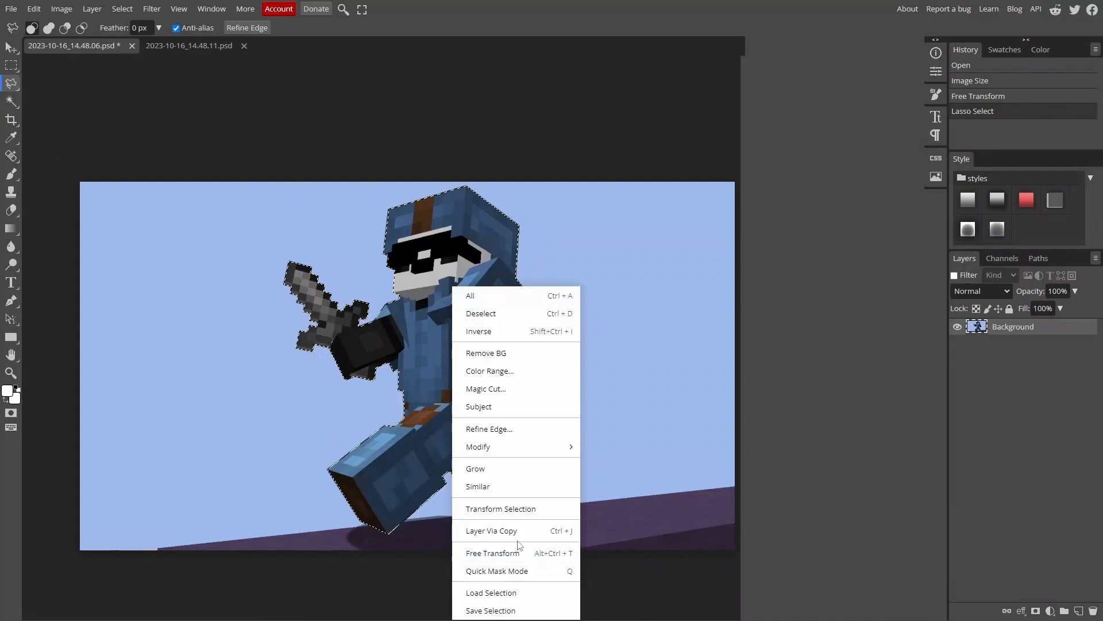
pyautogui.click(499, 527)
pyautogui.press('v')
pyautogui.doubleClick(1006, 327)
pyautogui.write('Player')
pyautogui.press('Return')
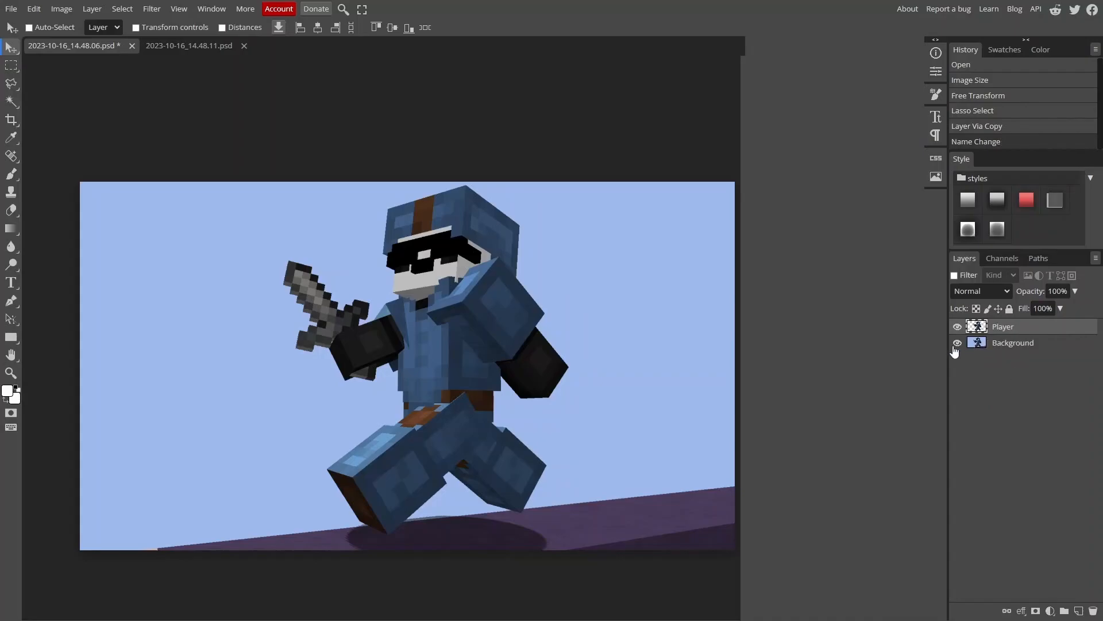
# Hide the Background layer so only the cut-out character is shown
pyautogui.click(957, 343)
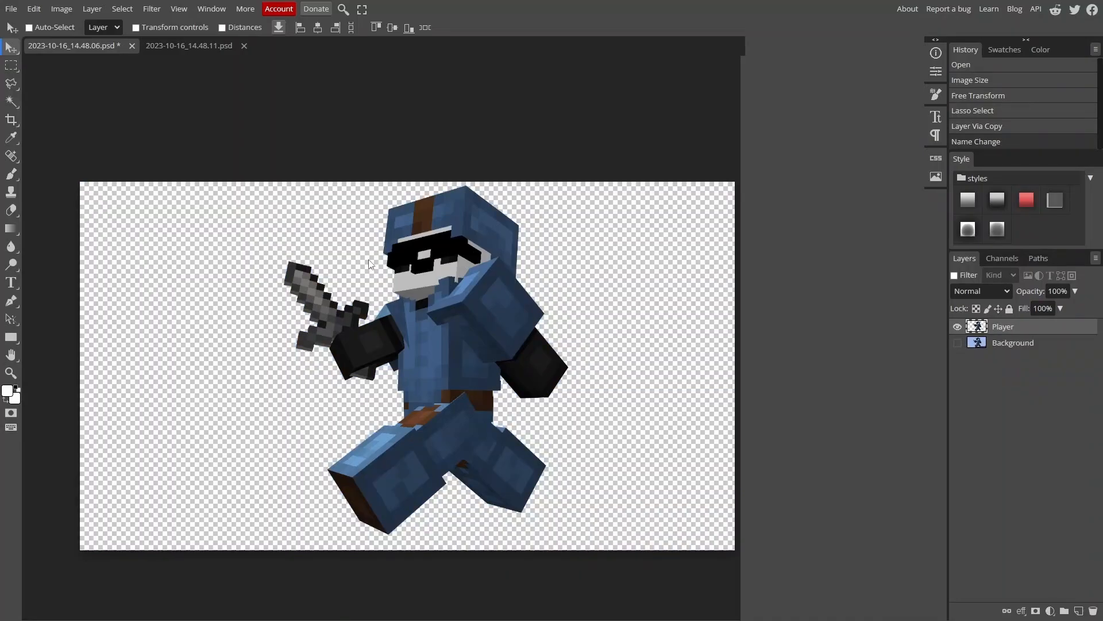
pyautogui.click(957, 343)
pyautogui.click(957, 343)
# Apply the preset style with inner glow, gradient overlay and drop shadow to the Player layer, and open its Blending Options
pyautogui.click(997, 229)
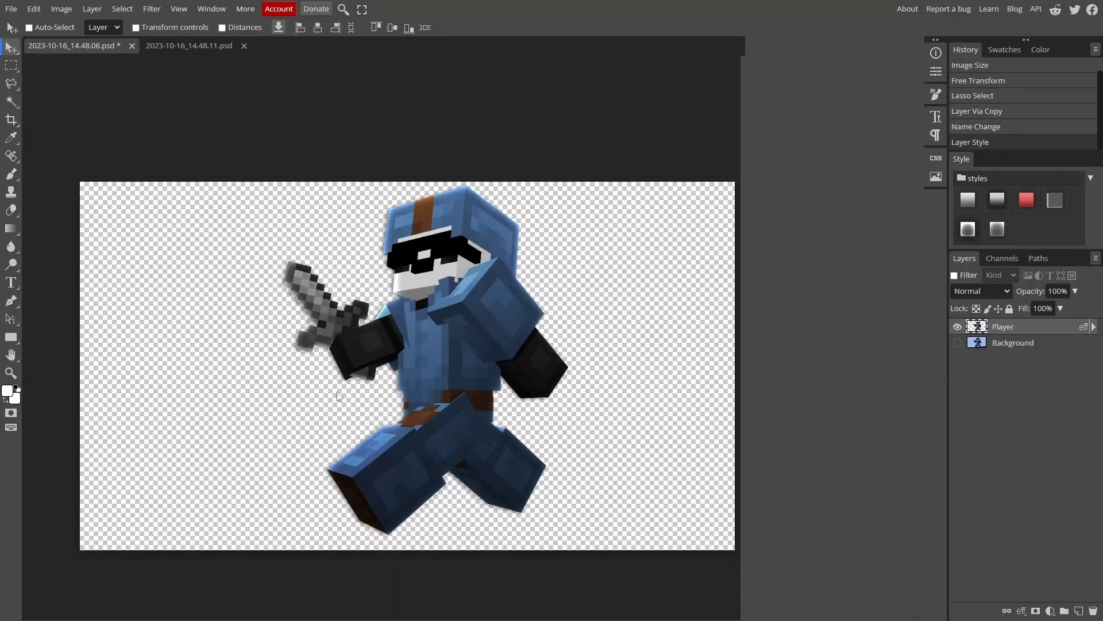
pyautogui.rightClick(1015, 327)
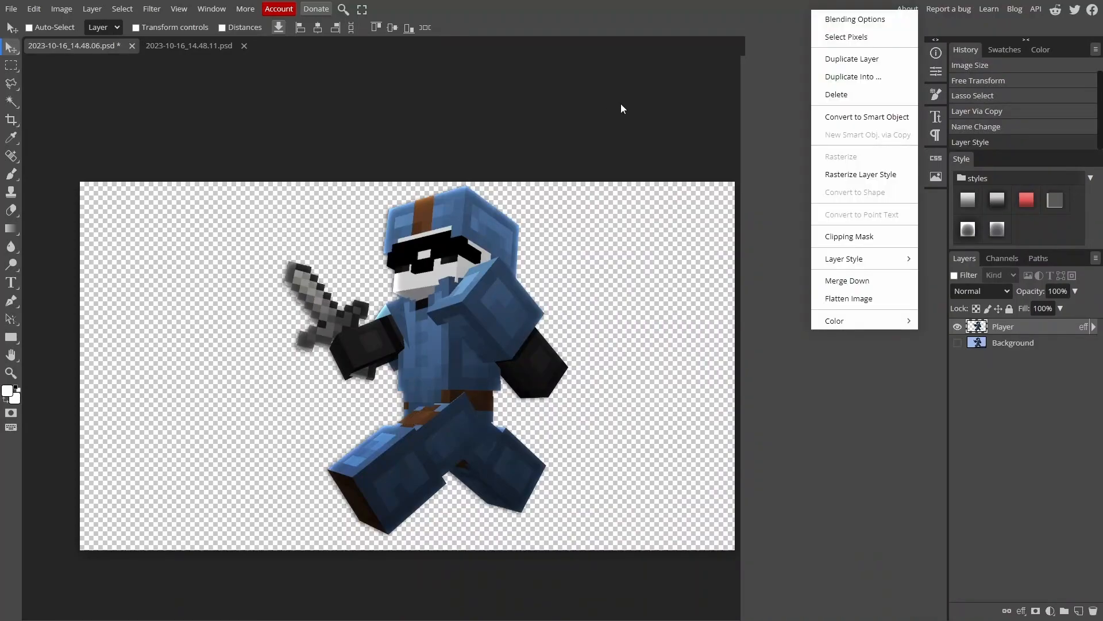
pyautogui.click(862, 20)
pyautogui.moveTo(280, 88); pyautogui.dragTo(842, 125)
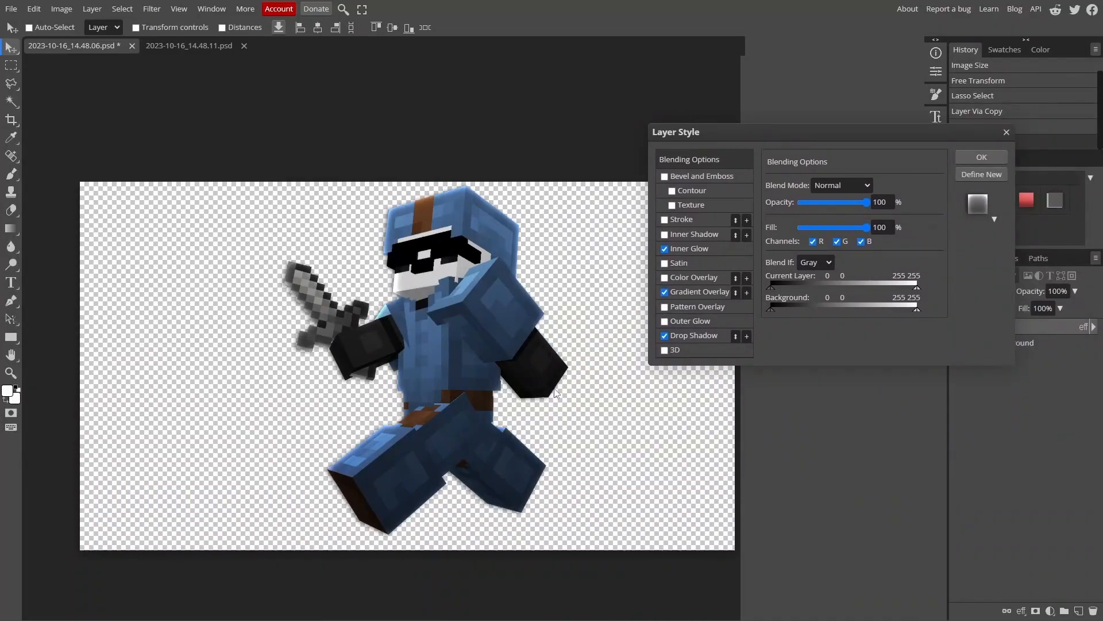
# Review the Inner Glow, Gradient Overlay and Drop Shadow settings of the Player layer's style
pyautogui.click(690, 249)
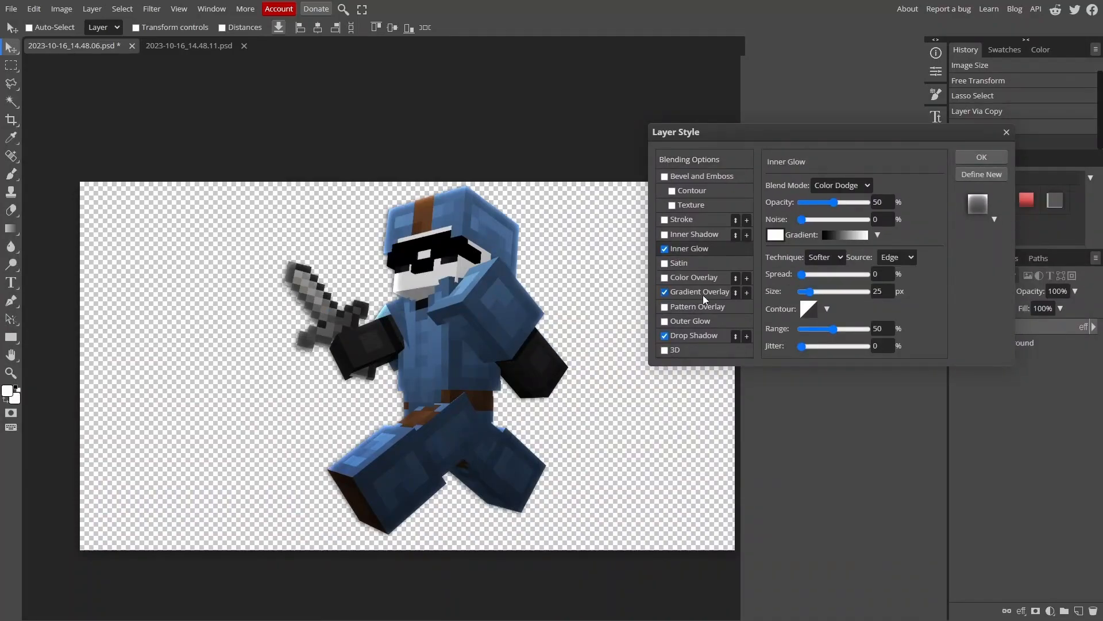
pyautogui.click(702, 293)
pyautogui.click(704, 338)
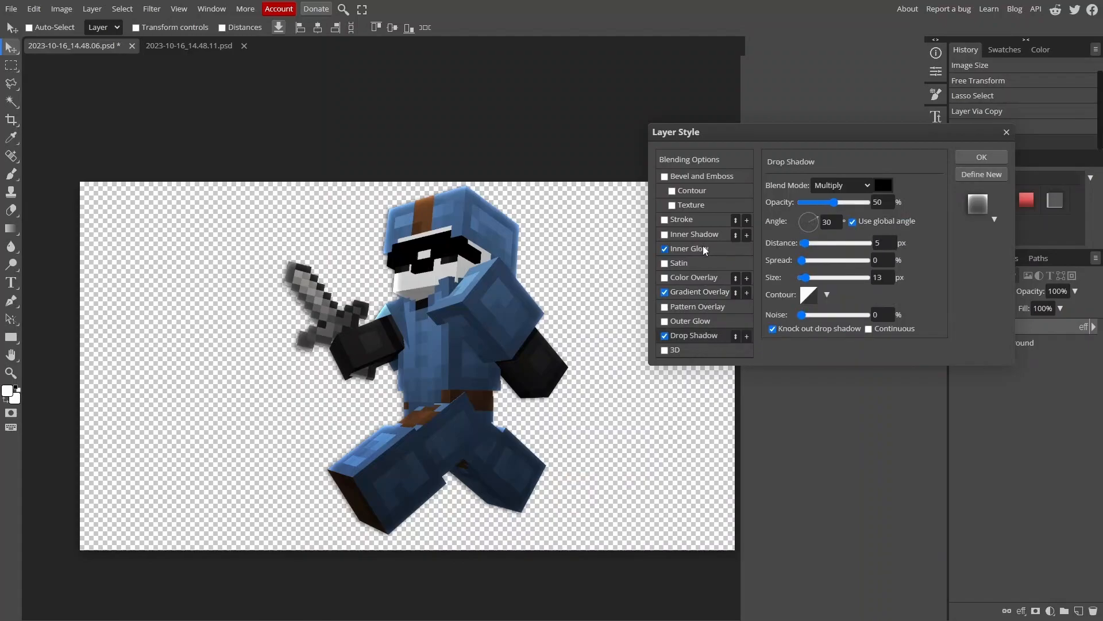
pyautogui.click(885, 242)
pyautogui.click(938, 222)
pyautogui.click(697, 293)
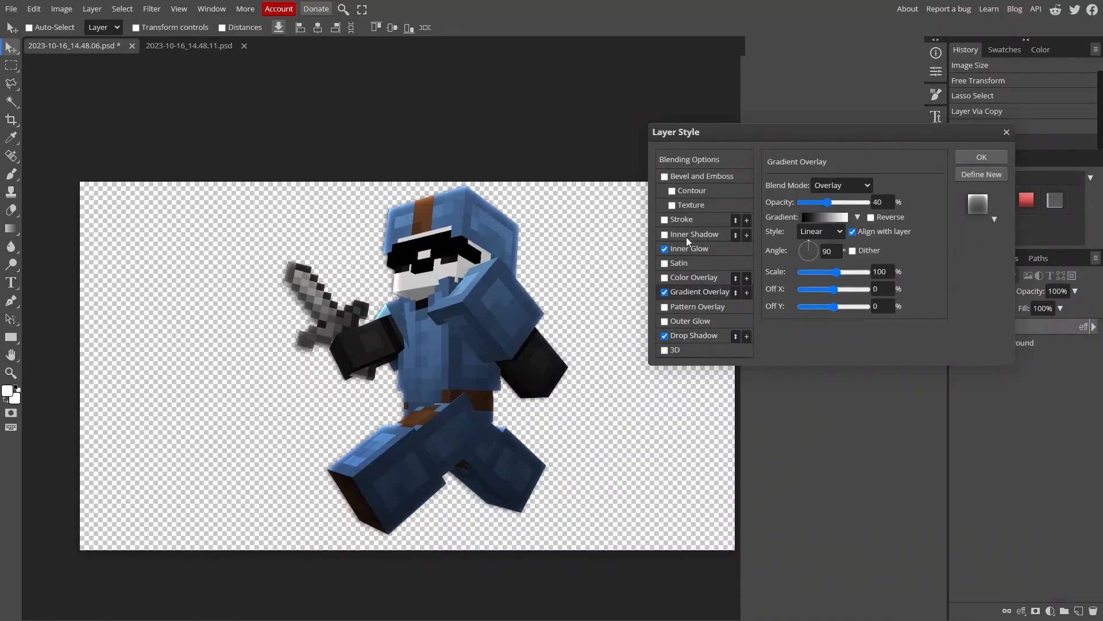
# Adjust the Inner Glow opacity in the Player layer's style and apply the changes
pyautogui.click(702, 251)
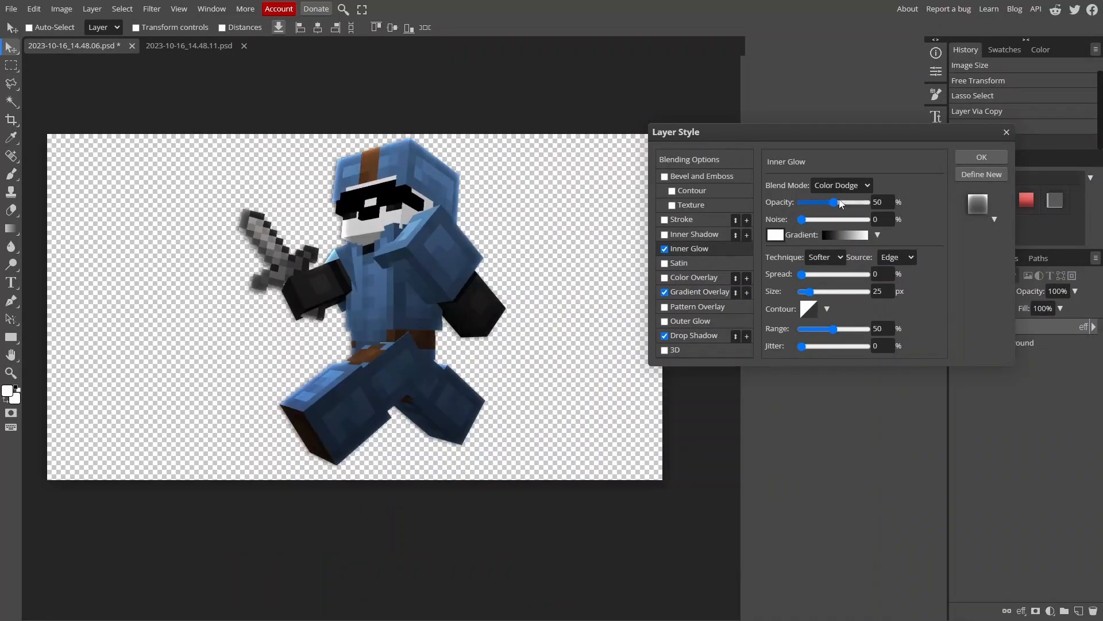
pyautogui.moveTo(839, 202); pyautogui.dragTo(853, 205)
pyautogui.click(826, 202)
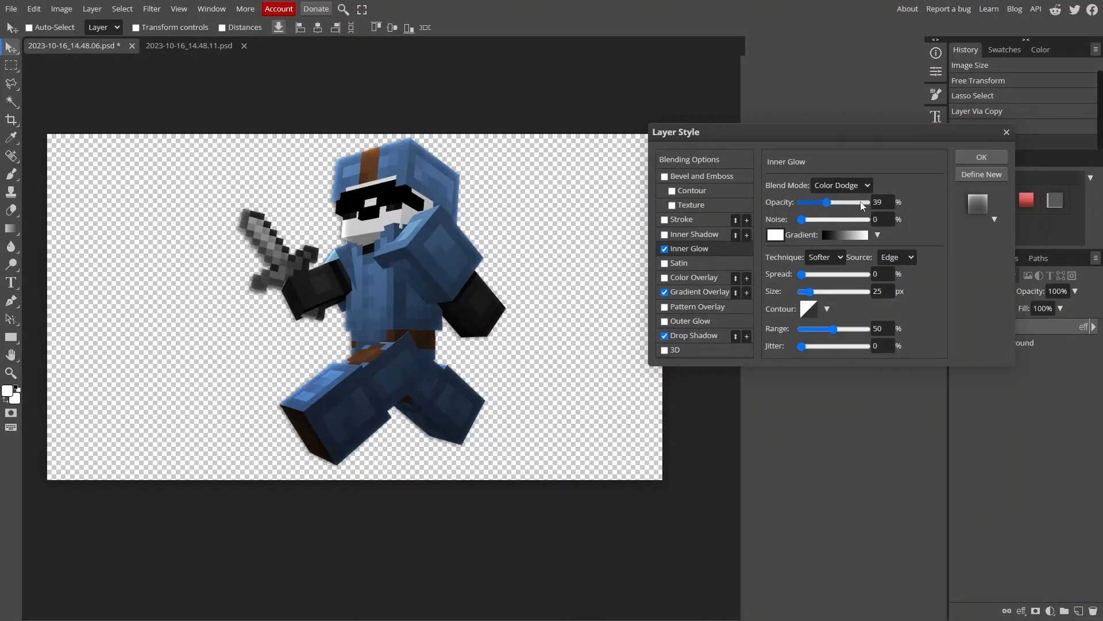
pyautogui.click(890, 201)
pyautogui.press('Return')
# Show the Background layer, inspect the character's styled edges up close, and hide the Player layer
pyautogui.click(957, 343)
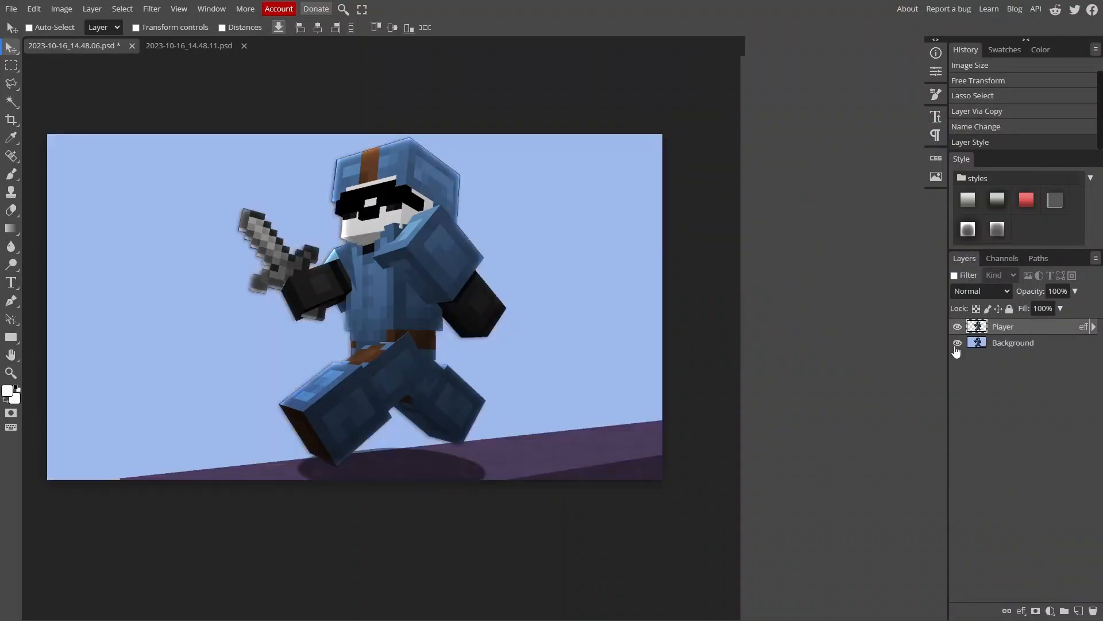
pyautogui.press('z')
pyautogui.moveTo(314, 180); pyautogui.dragTo(404, 226)
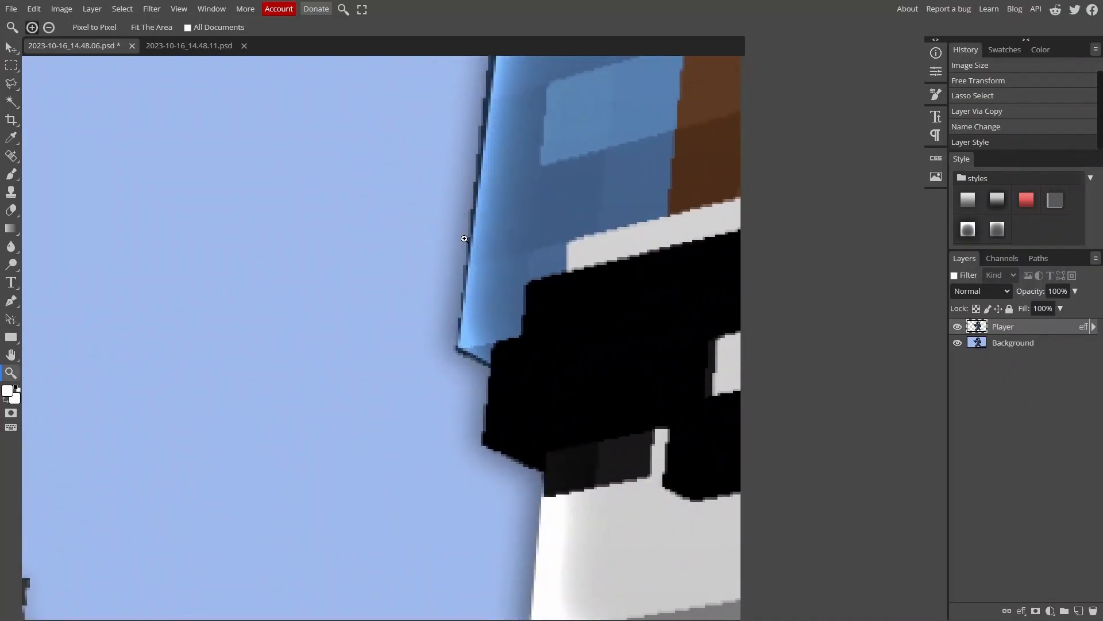
pyautogui.scroll(4, 471, 236)
pyautogui.moveTo(492, 276); pyautogui.dragTo(430, 338)
pyautogui.click(955, 331)
pyautogui.moveTo(644, 365); pyautogui.dragTo(450, 366)
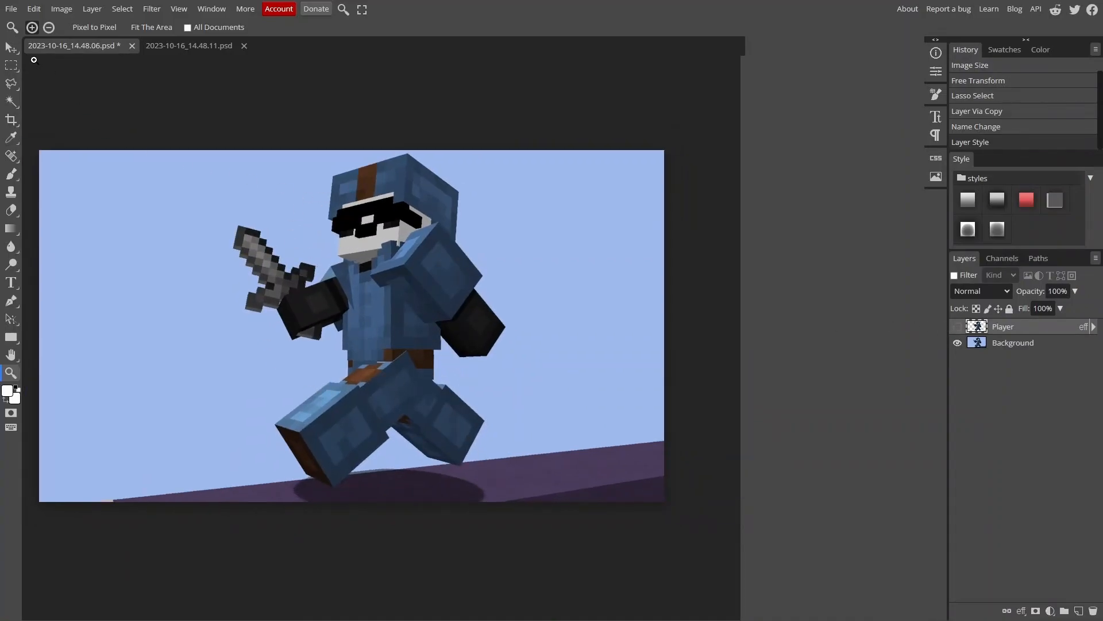
# Lasso the purple ground on the Background layer, copy it to a new layer, and delete the Background layer
pyautogui.click(12, 49)
pyautogui.hscroll(-1, 268, 252)
pyautogui.press('z')
pyautogui.moveTo(112, 496); pyautogui.dragTo(200, 481)
pyautogui.click(1027, 345)
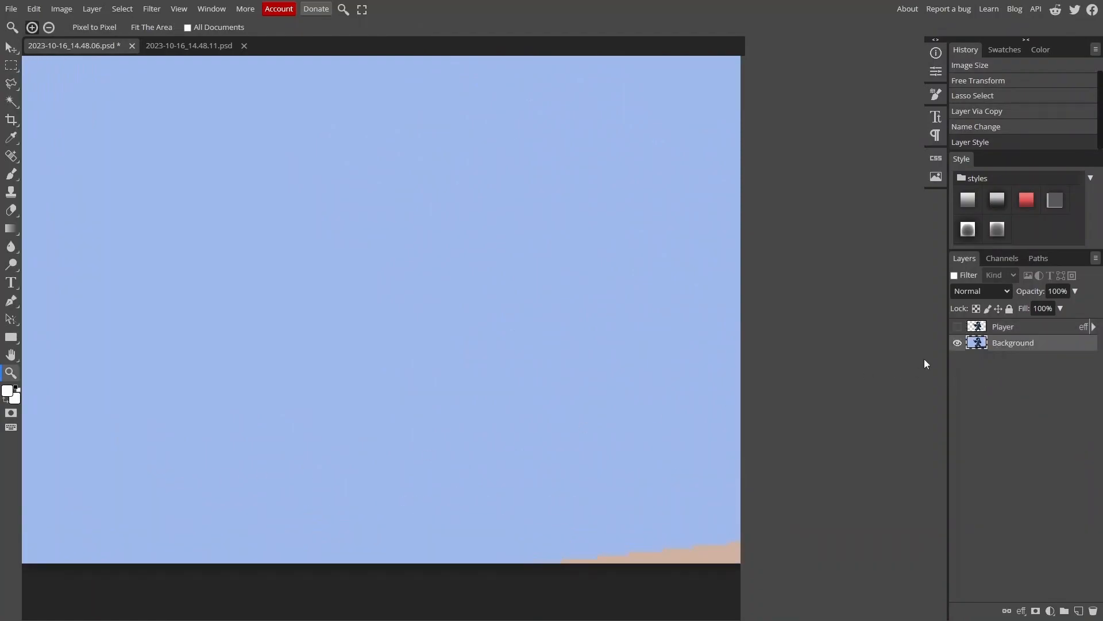
pyautogui.scroll(-1, 524, 397)
pyautogui.press('l')
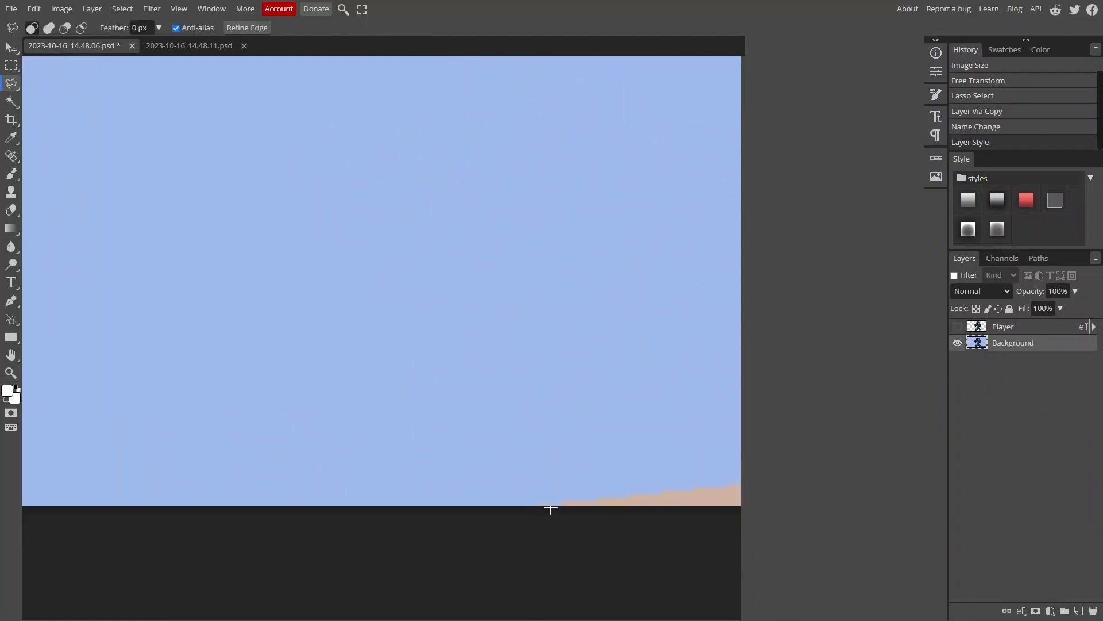
pyautogui.click(550, 509)
pyautogui.hscroll(20, 546, 502)
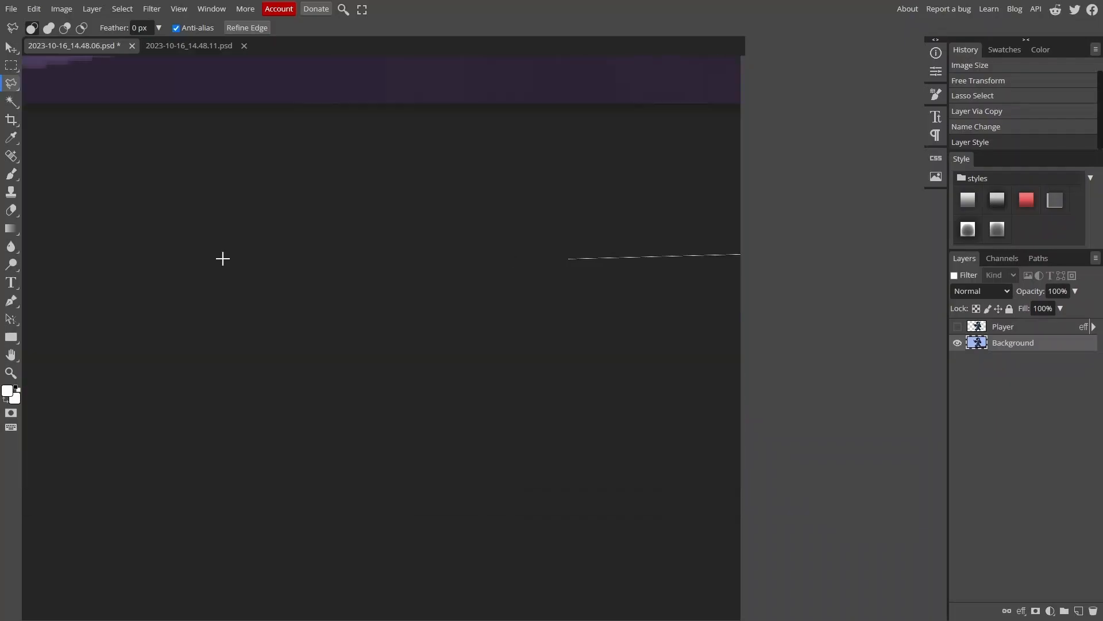
pyautogui.hscroll(-20, 223, 259)
pyautogui.hscroll(-15, 135, 259)
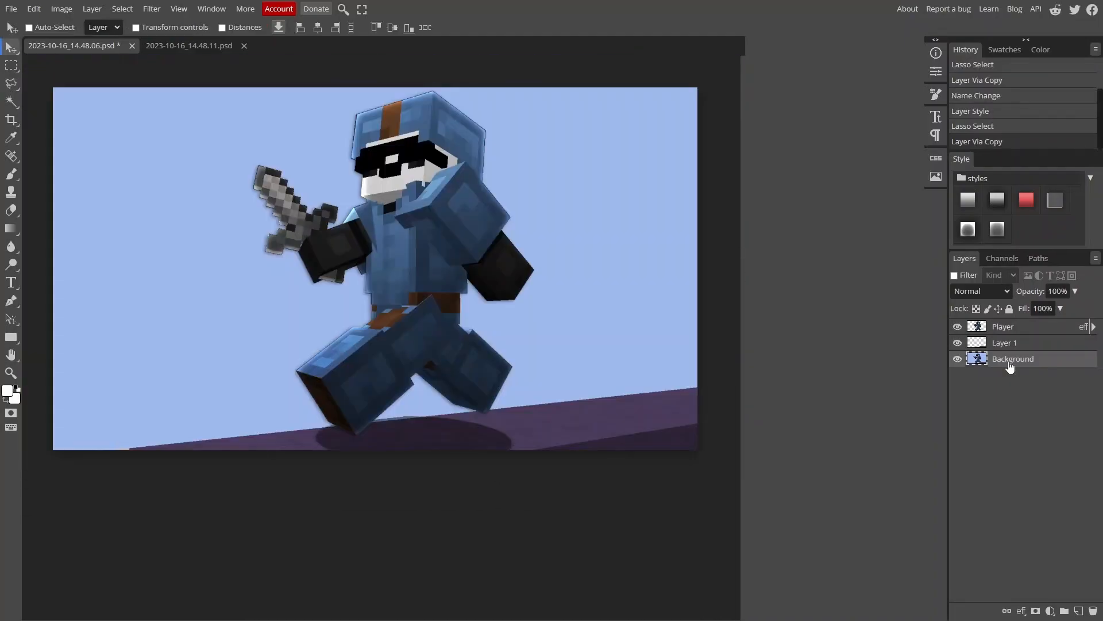
pyautogui.press('Delete')
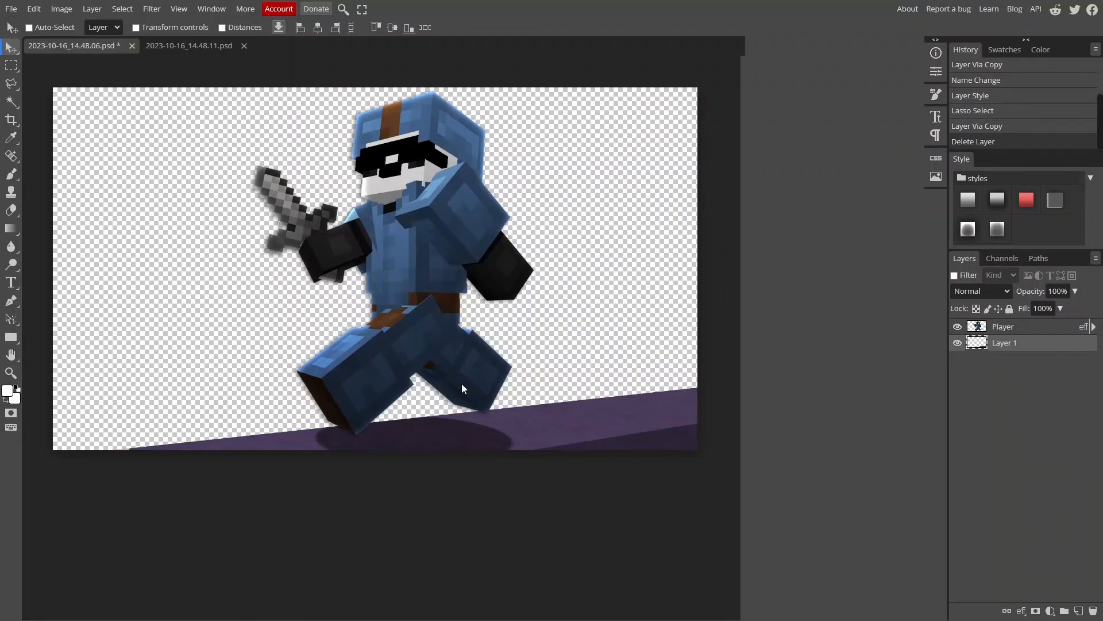
# Copy the Player layer's style and paste it onto Layer 1
pyautogui.click(1044, 330)
pyautogui.doubleClick(1046, 335)
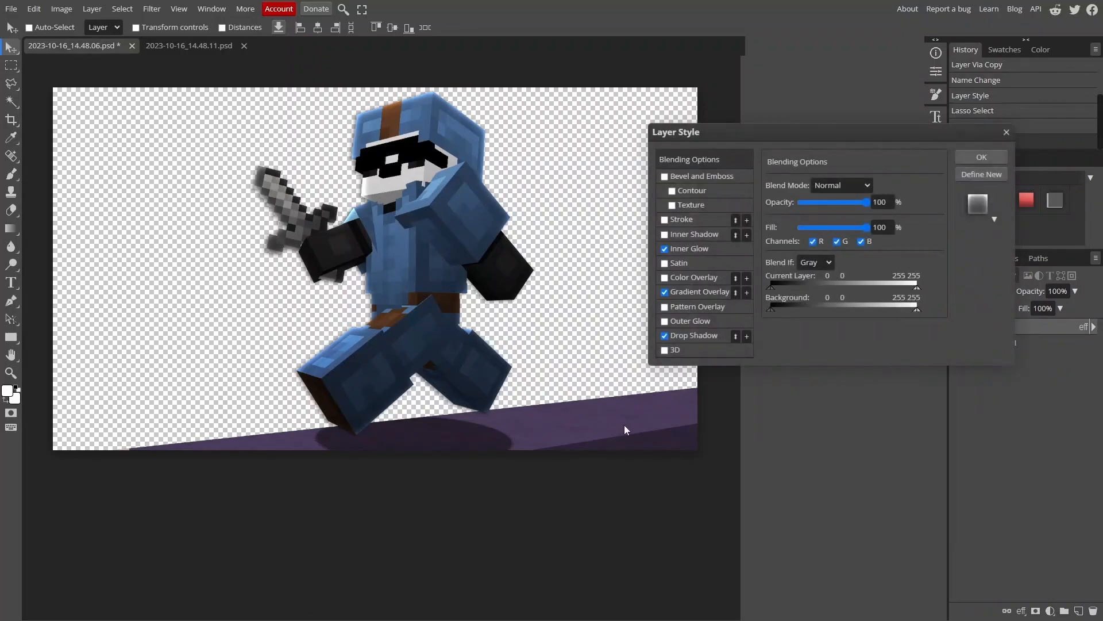
pyautogui.click(1007, 132)
pyautogui.rightClick(1036, 330)
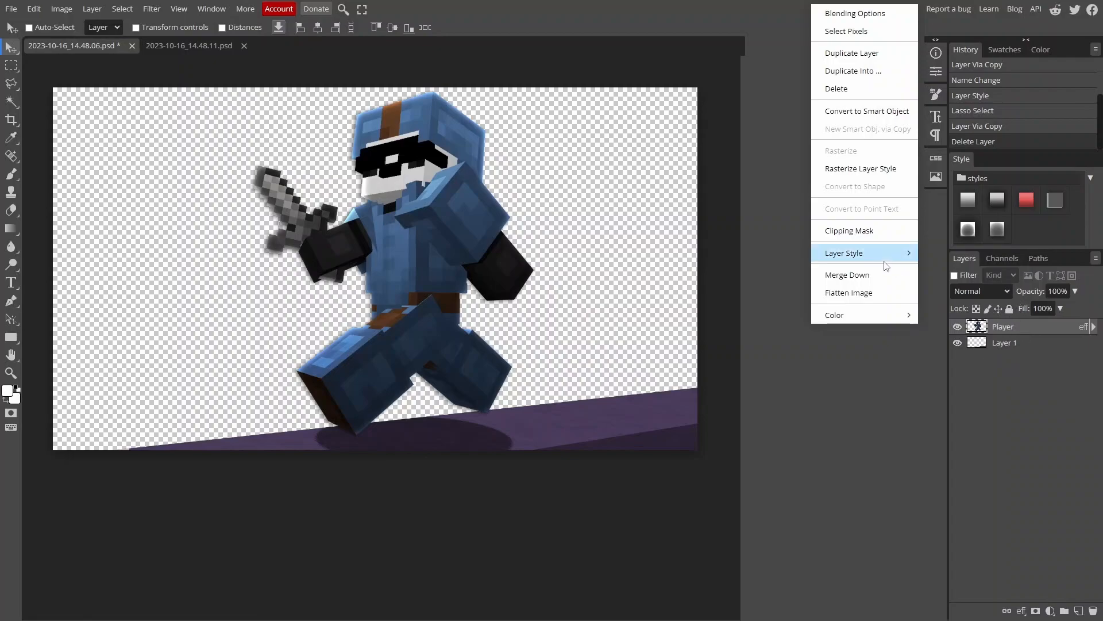
pyautogui.moveTo(891, 253)
pyautogui.click(826, 253)
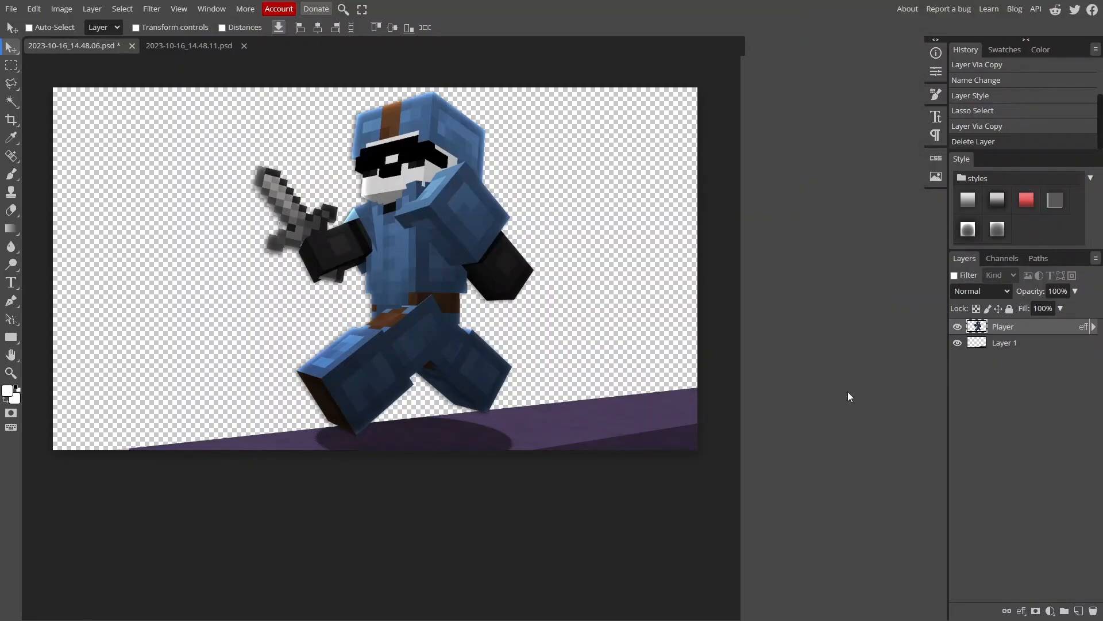
pyautogui.rightClick(1010, 352)
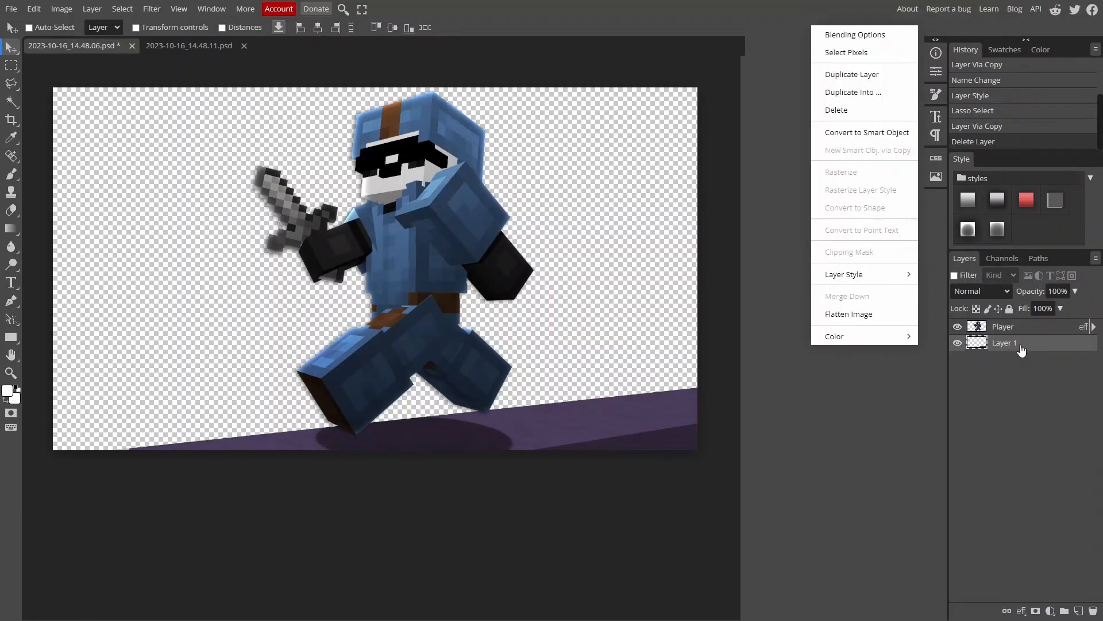
pyautogui.click(867, 293)
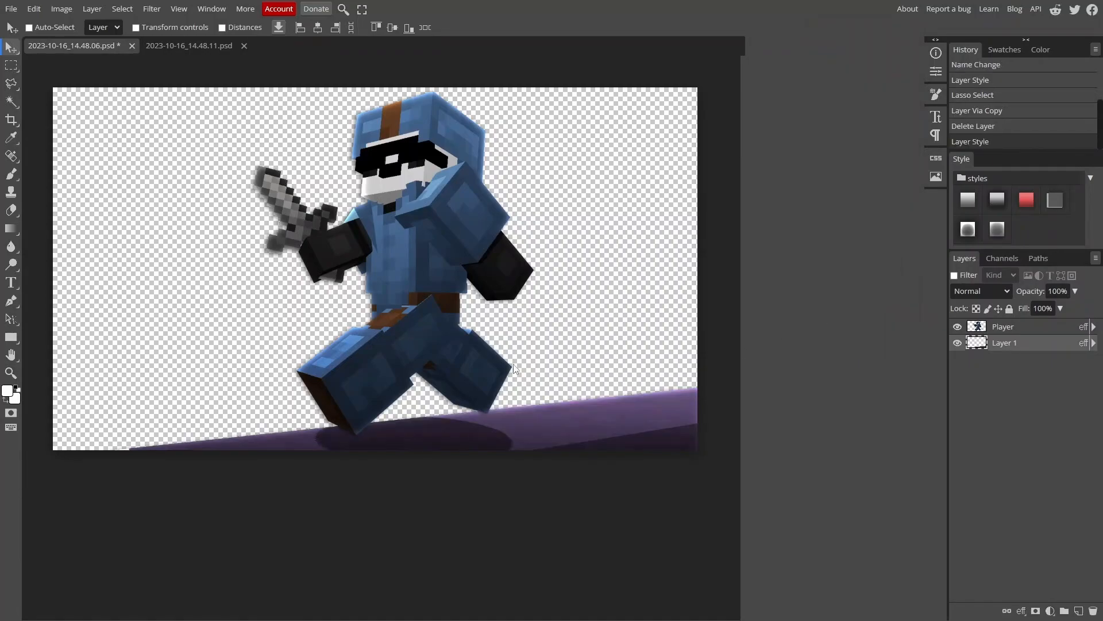
# Edit Layer 1's style so Gradient Overlay is off and Inner Glow is at 30% opacity
pyautogui.doubleClick(1056, 347)
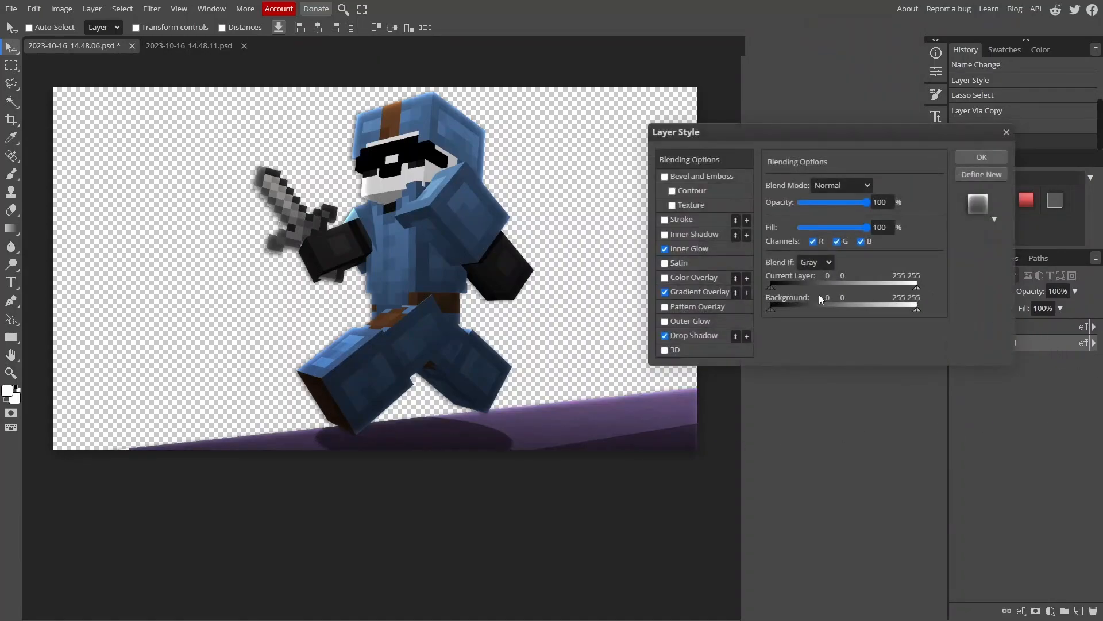
pyautogui.click(690, 249)
pyautogui.click(980, 299)
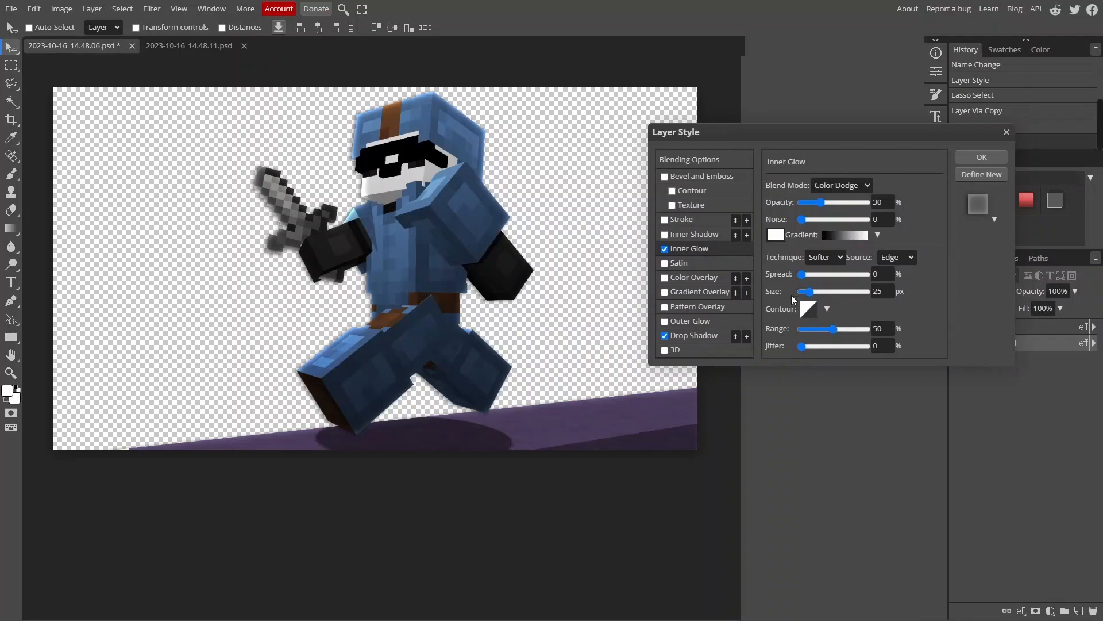
pyautogui.click(982, 157)
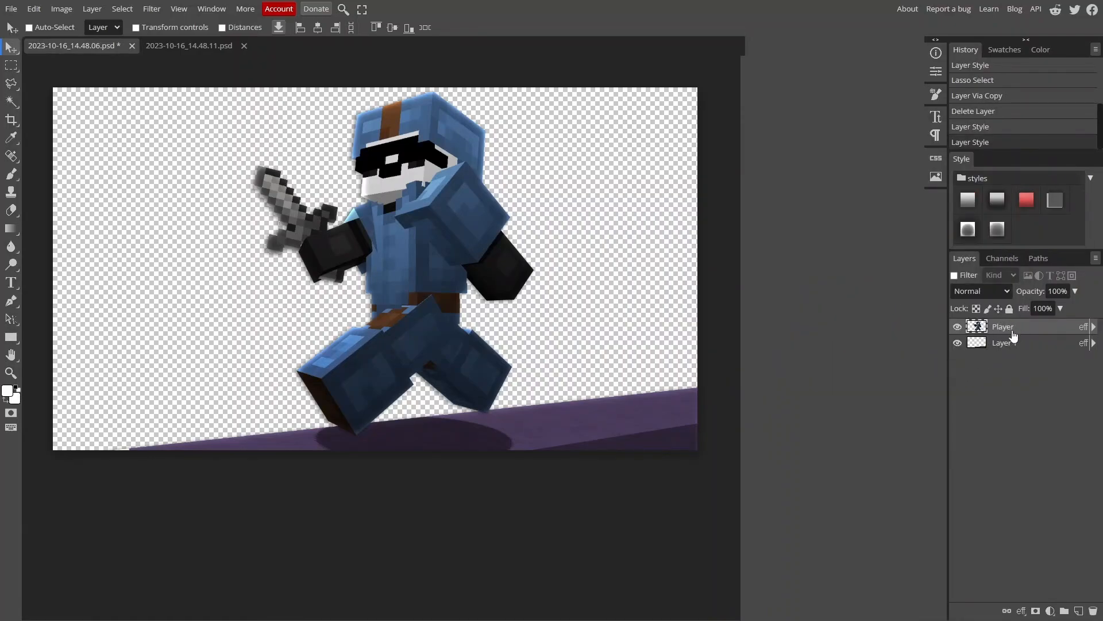
# Apply a Hue/Saturation adjustment to the Player layer with saturation set to 20
pyautogui.click(61, 8)
pyautogui.moveTo(69, 49)
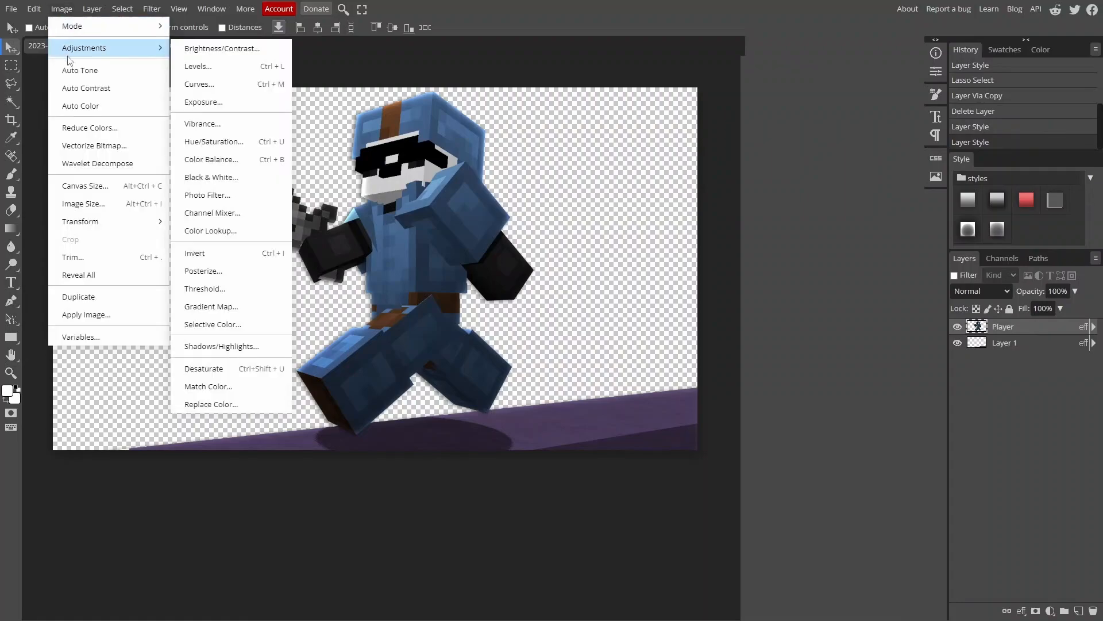
pyautogui.click(233, 142)
pyautogui.moveTo(179, 99); pyautogui.dragTo(652, 186)
pyautogui.click(677, 280)
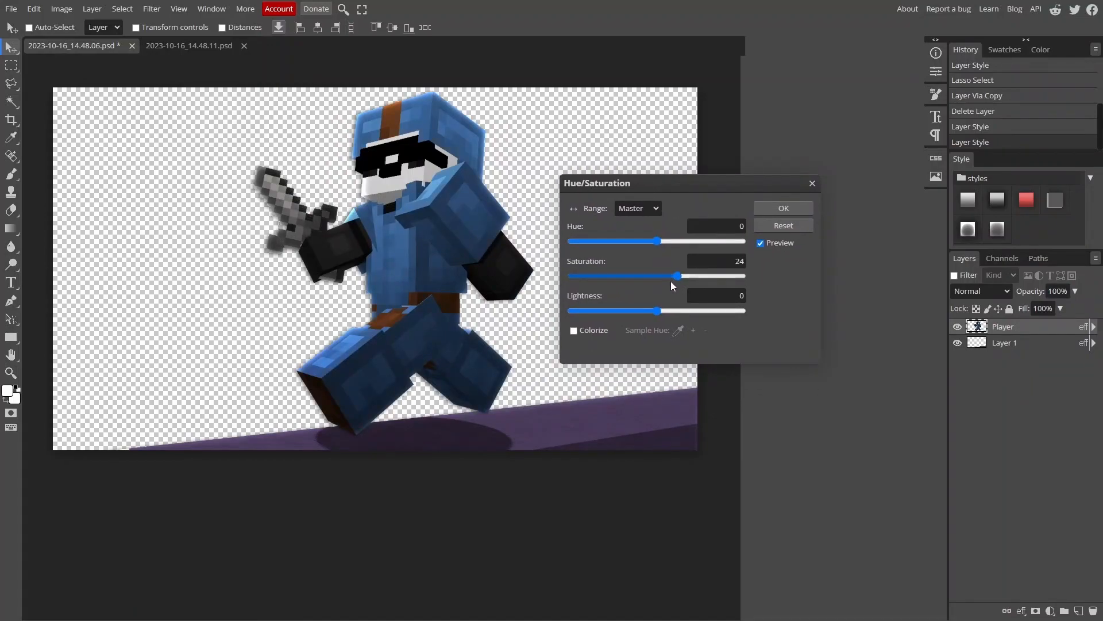
pyautogui.doubleClick(744, 259)
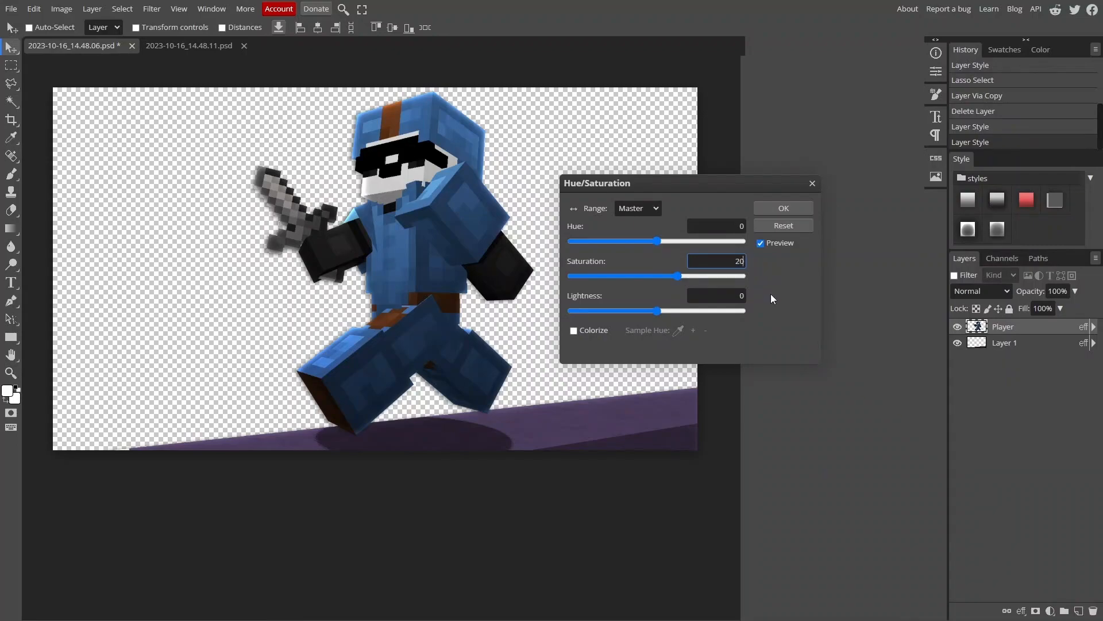
pyautogui.click(875, 219)
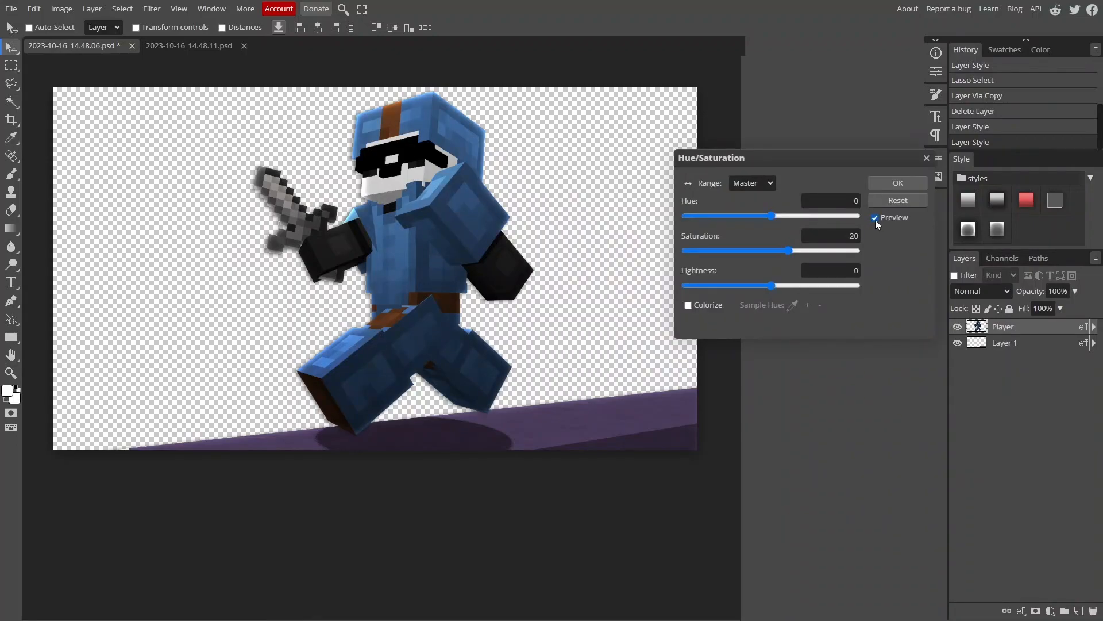
pyautogui.click(831, 251)
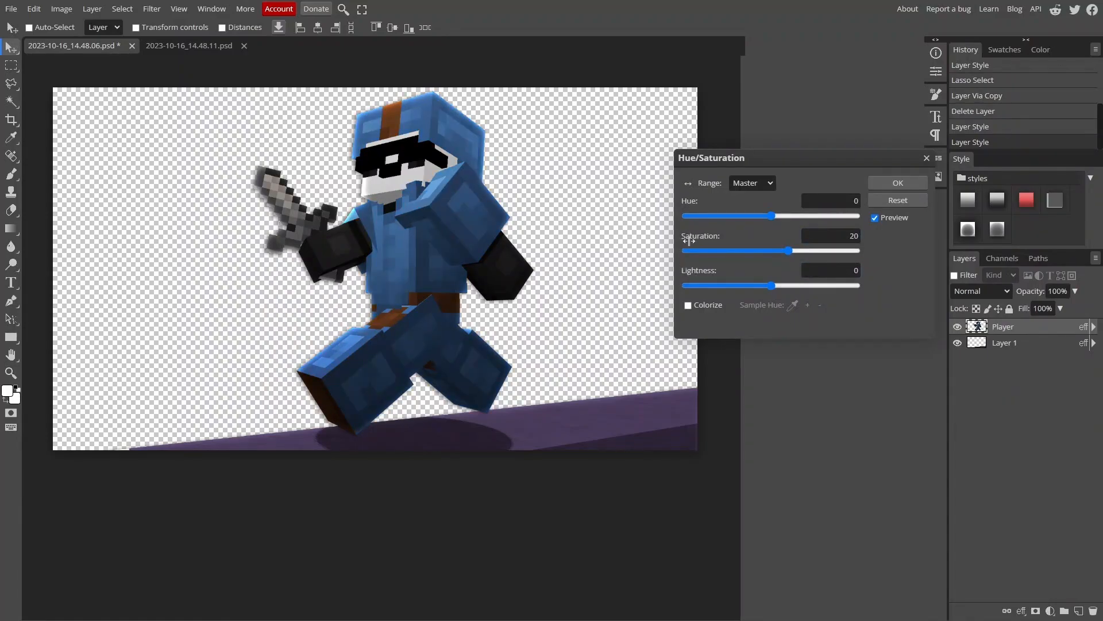
pyautogui.click(885, 184)
# Apply a Hue/Saturation adjustment to the purple ground on Layer 1 with saturation set to 12
pyautogui.click(1034, 343)
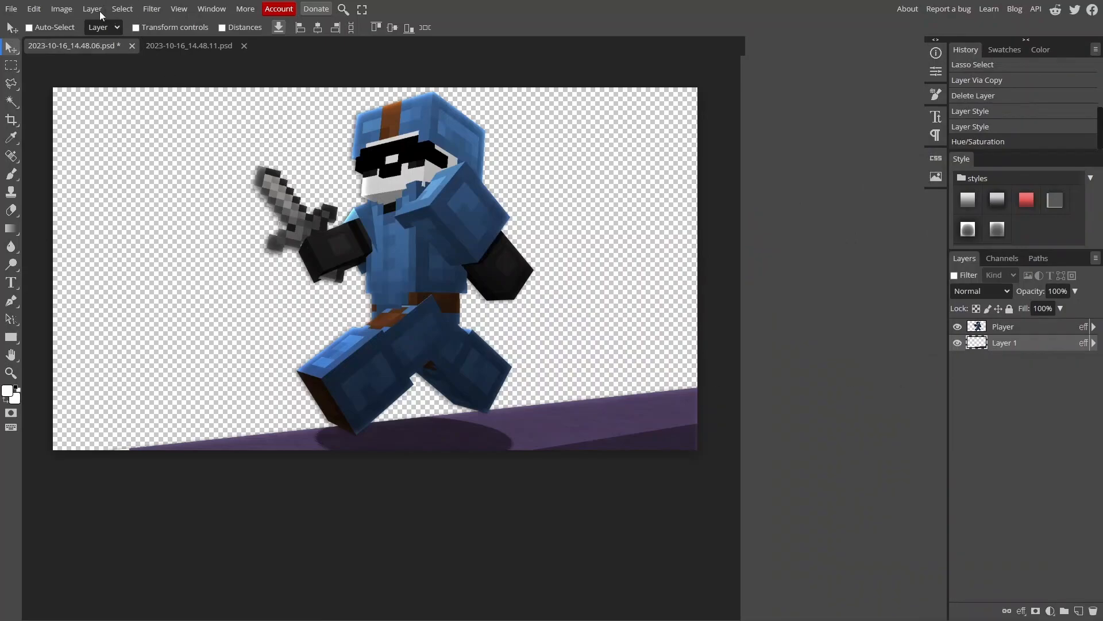
pyautogui.click(61, 9)
pyautogui.moveTo(92, 50)
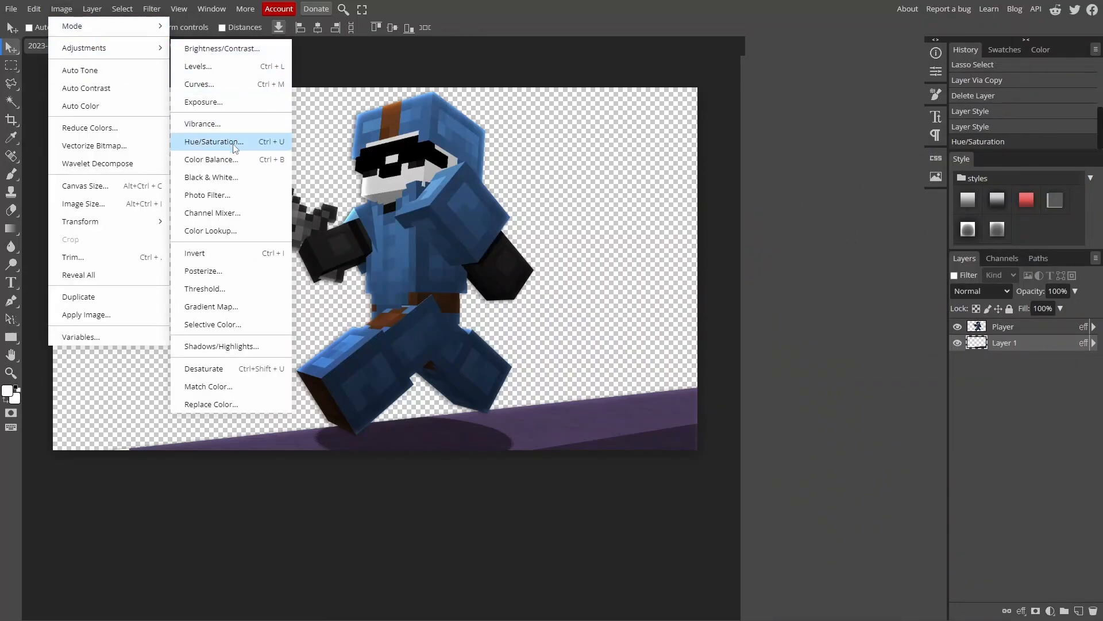
pyautogui.click(214, 142)
pyautogui.moveTo(771, 251); pyautogui.dragTo(783, 257)
pyautogui.doubleClick(846, 236)
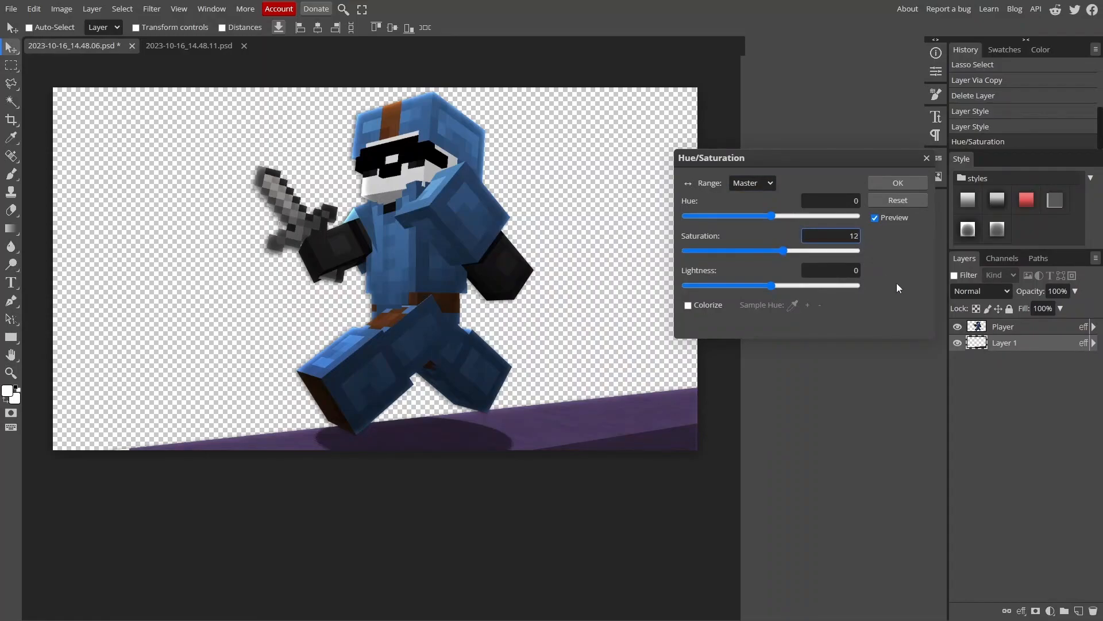
pyautogui.click(899, 183)
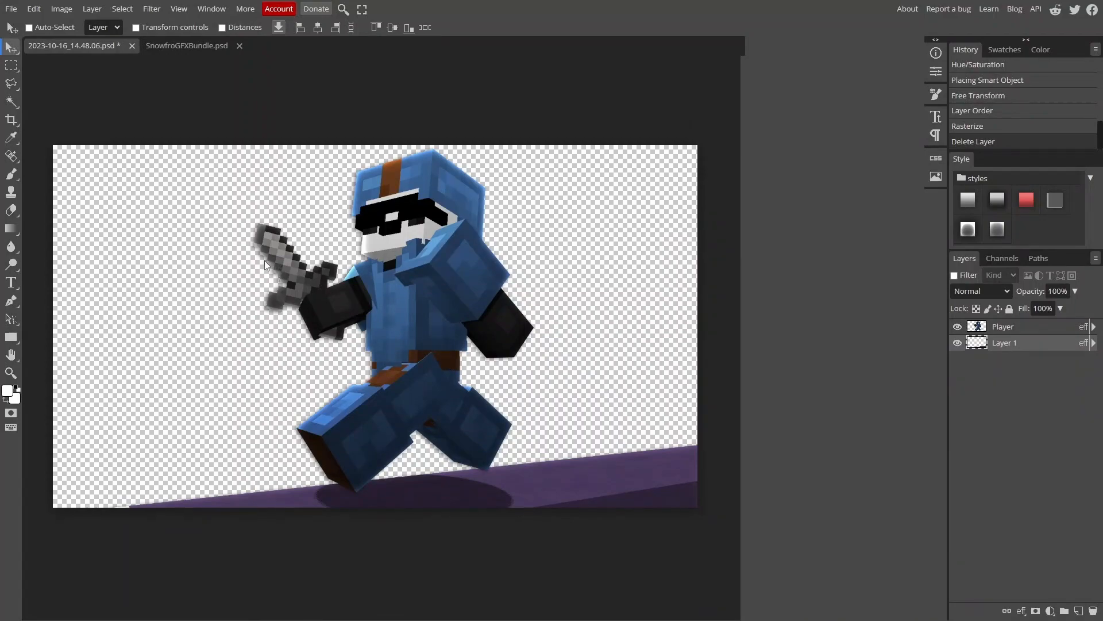
# Switch to SnowfroGFXBundle.psd and expand the Skies & Enviorment group and its Custom Skies subgroup
pyautogui.click(185, 50)
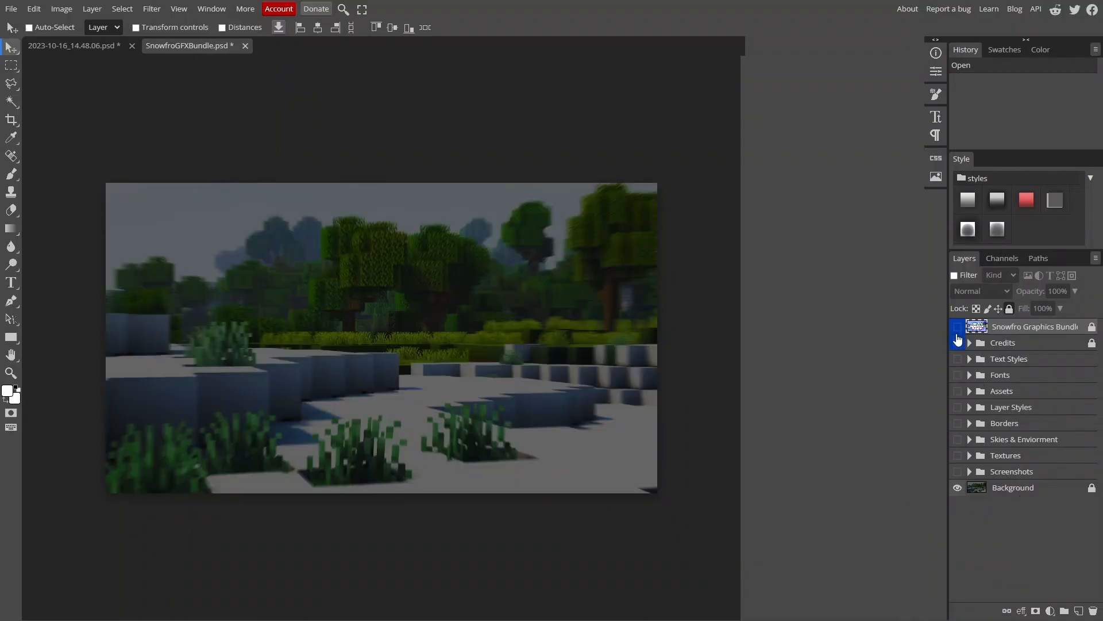
pyautogui.click(968, 440)
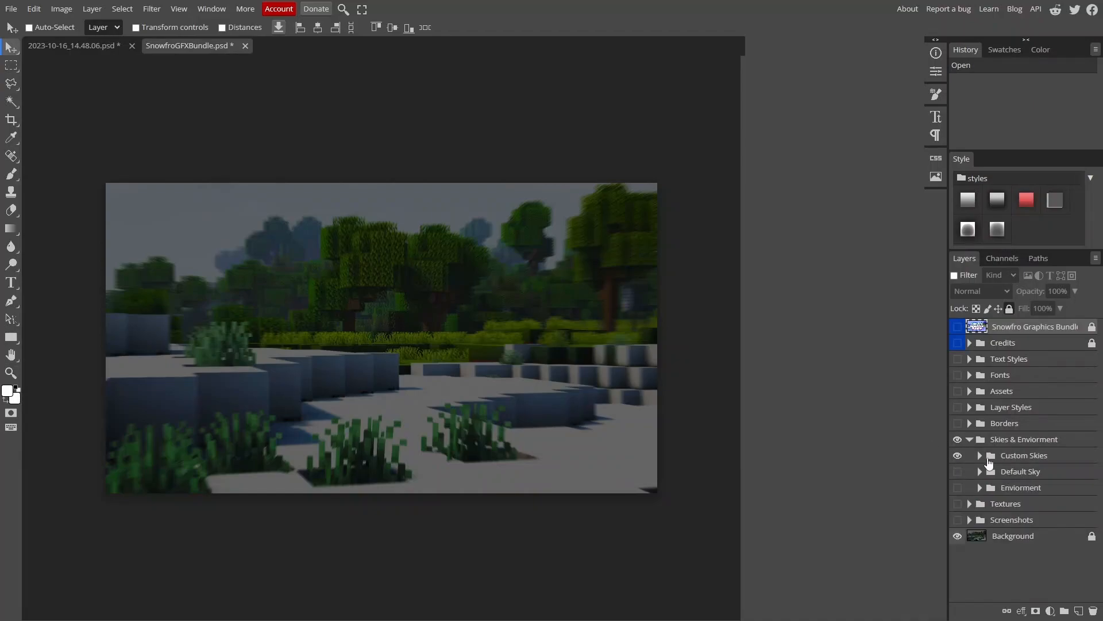
pyautogui.click(987, 459)
pyautogui.click(980, 455)
# Preview the first three custom skies and select the blue MC Sky layer with the rainbow
pyautogui.click(957, 472)
pyautogui.click(957, 474)
pyautogui.click(957, 488)
pyautogui.click(957, 488)
pyautogui.click(958, 504)
pyautogui.click(958, 504)
pyautogui.click(957, 472)
pyautogui.click(1025, 473)
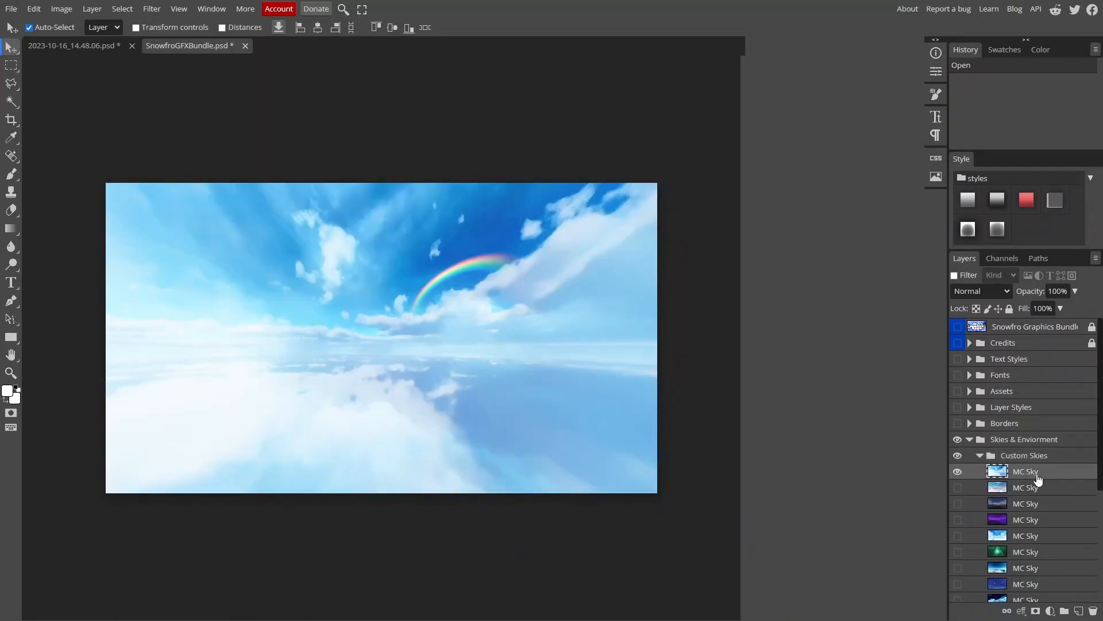
# Paste the MC Sky layer into 2023-10-16_14.48.06.psd and move it below Layer 1
pyautogui.click(102, 45)
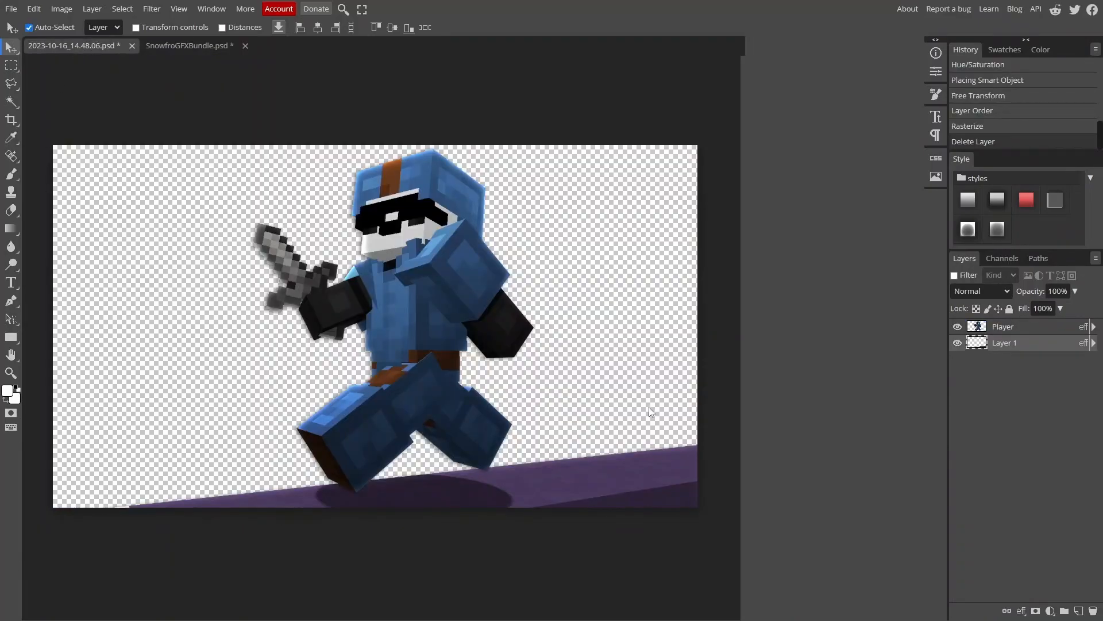
pyautogui.hotkey('ctrl', 'v')
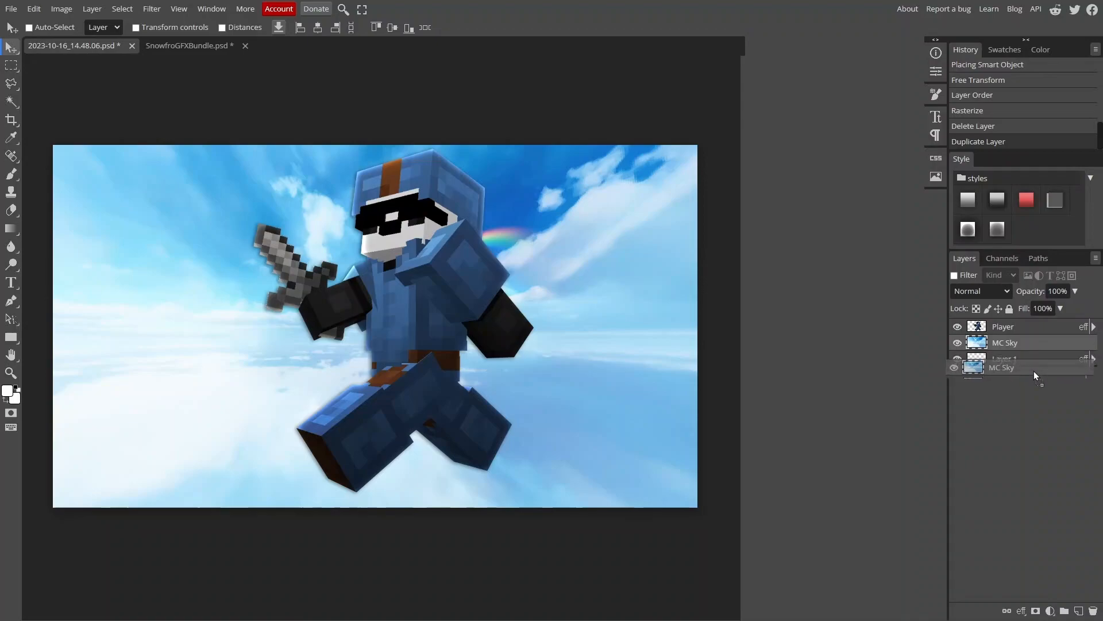
pyautogui.moveTo(1001, 348); pyautogui.dragTo(1015, 371)
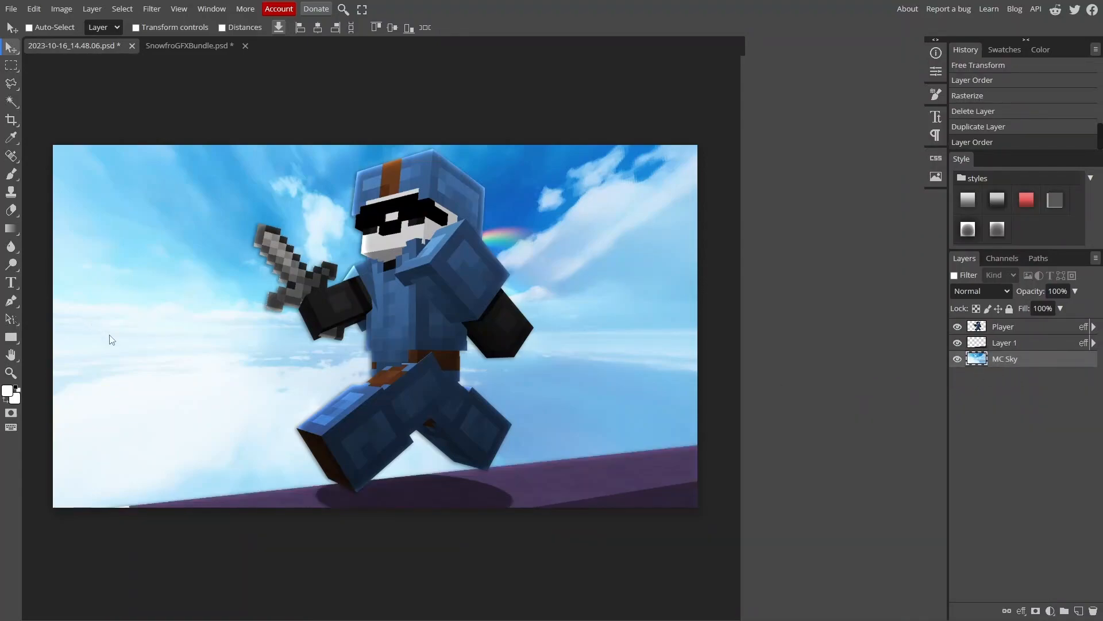
# Apply a Hue/Saturation adjustment to the MC Sky layer with saturation raised to about 14
pyautogui.press('z')
pyautogui.click(12, 48)
pyautogui.hotkey('ctrl', 'u')
pyautogui.moveTo(784, 250); pyautogui.dragTo(787, 250)
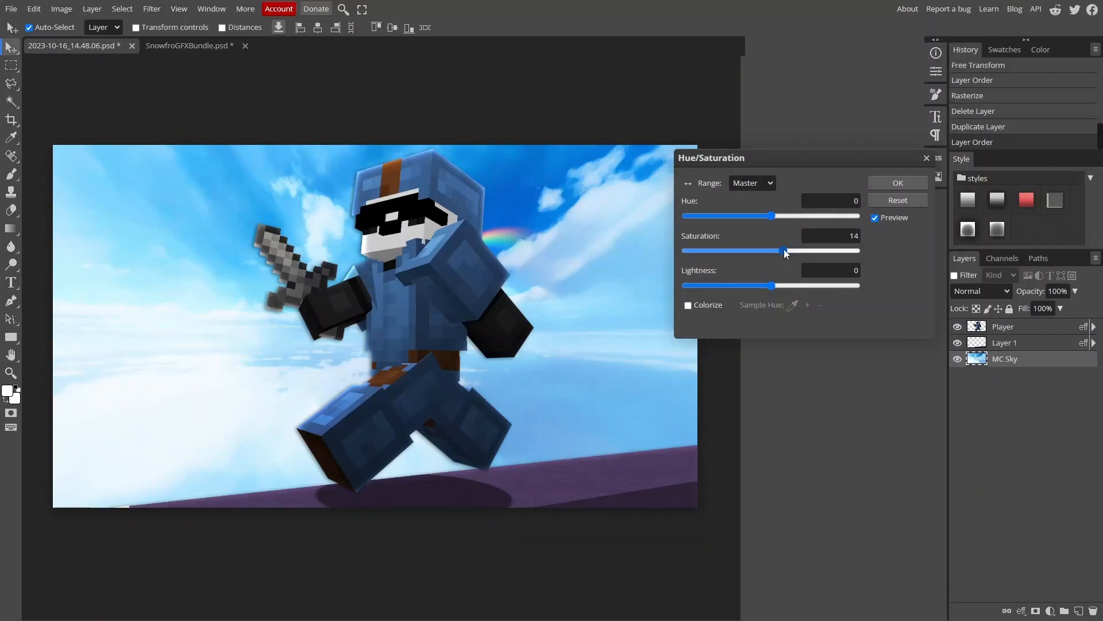
pyautogui.click(898, 184)
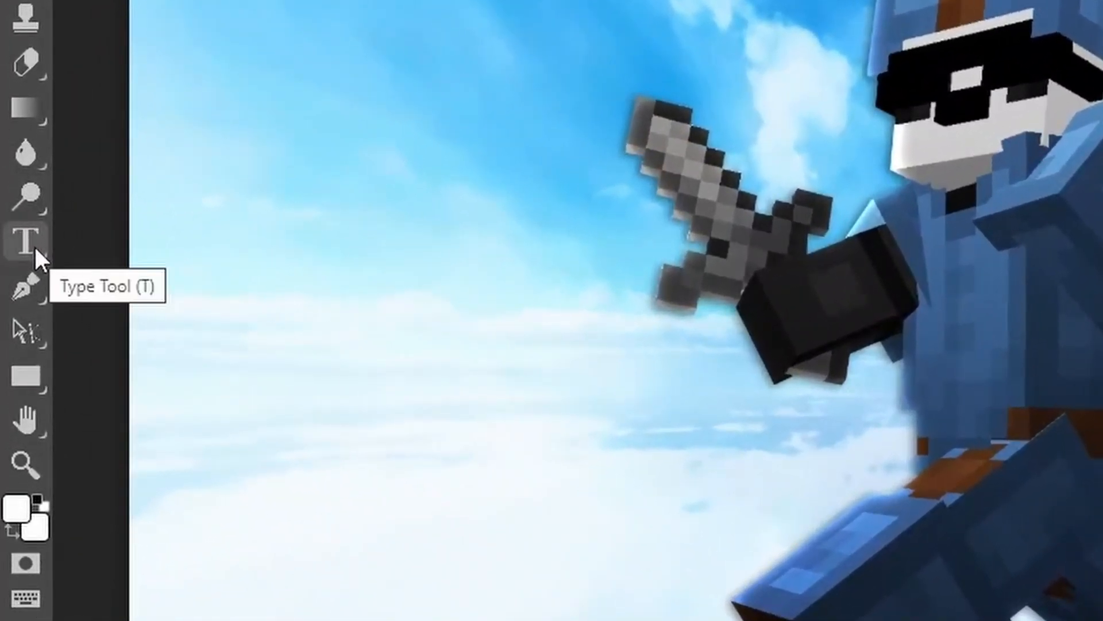
# Add white COMMENTARY text in the Hey Comic font at 150 px and move its layer above Player
pyautogui.click(35, 247)
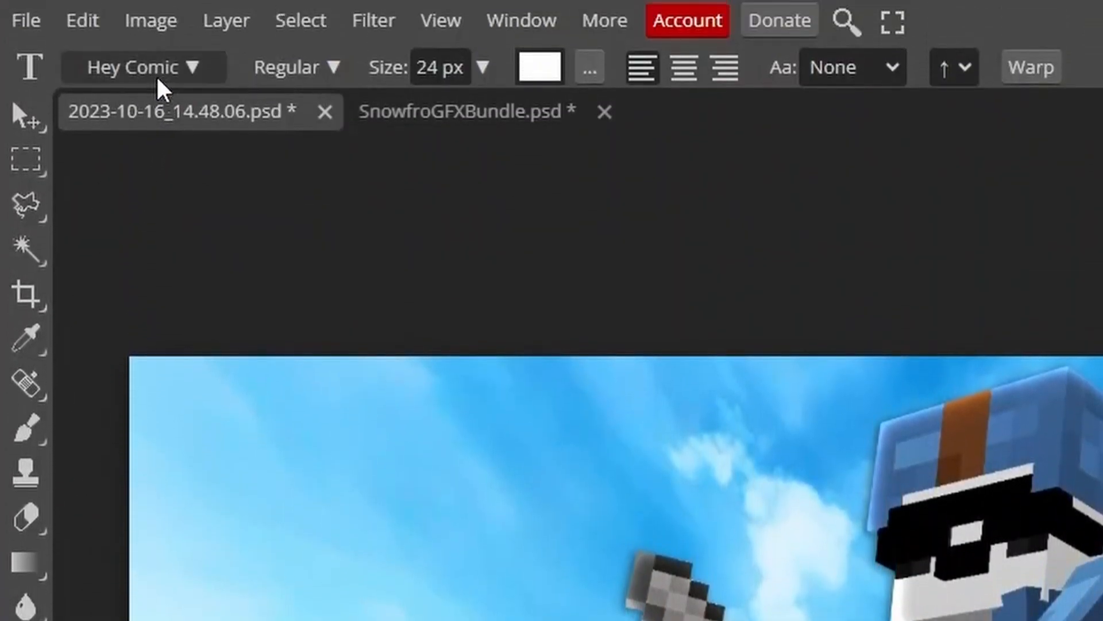
pyautogui.click(161, 77)
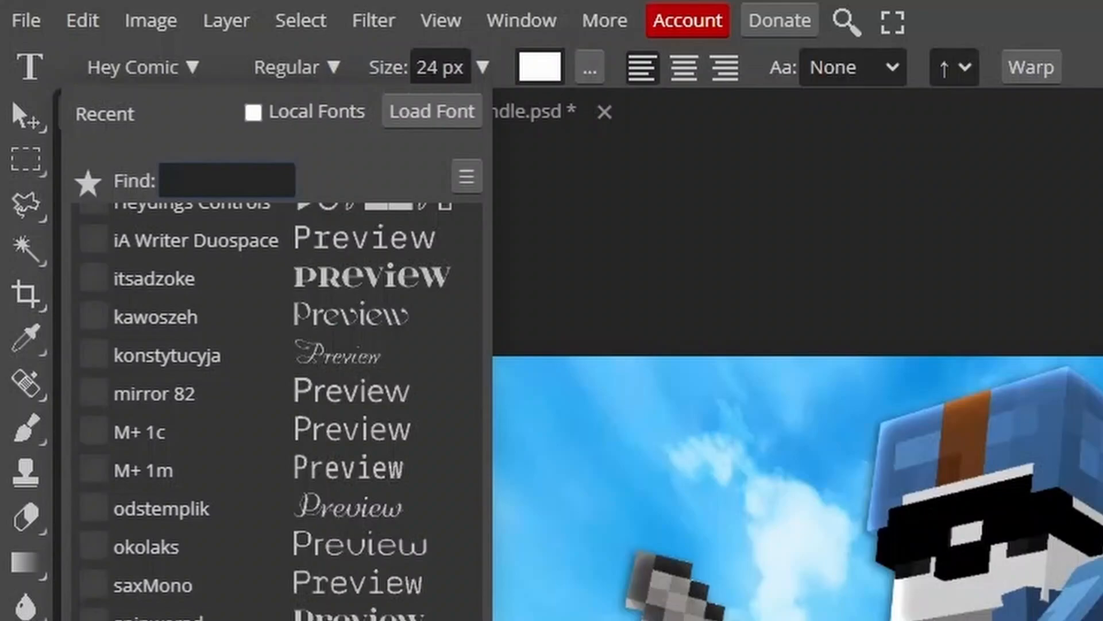
pyautogui.click(483, 69)
pyautogui.click(483, 69)
pyautogui.moveTo(434, 109); pyautogui.dragTo(652, 174)
pyautogui.doubleClick(428, 67)
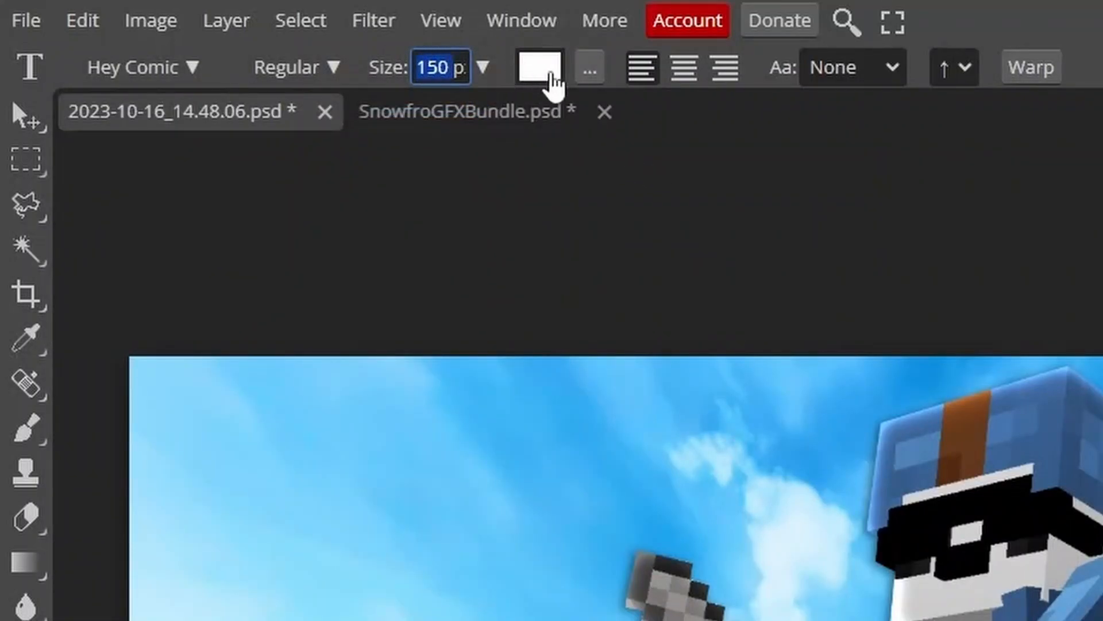
pyautogui.click(464, 33)
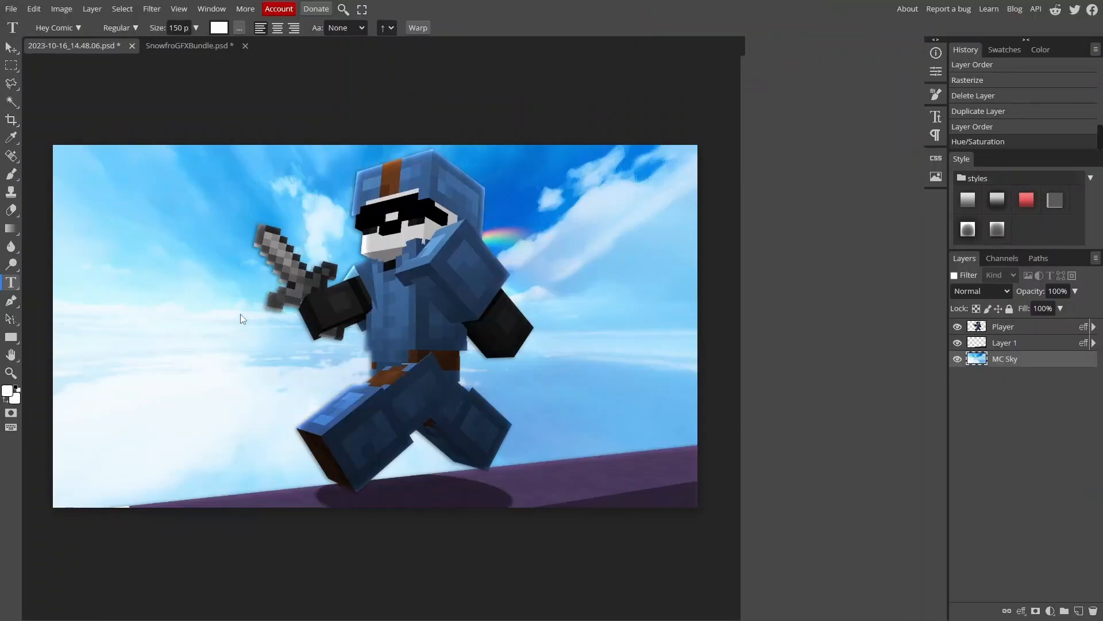
pyautogui.click(240, 313)
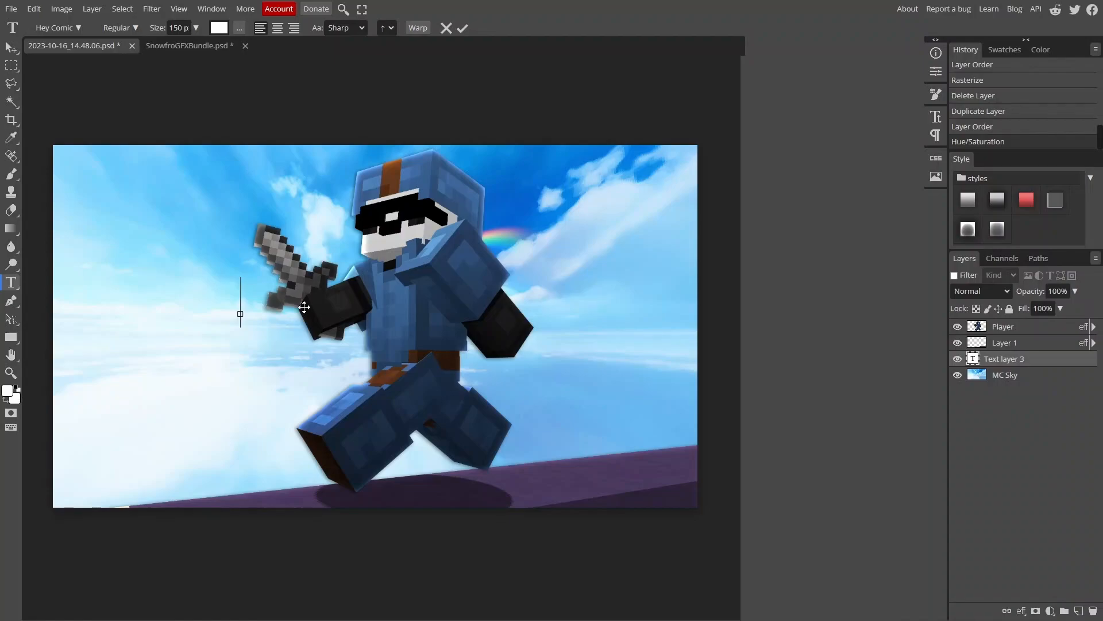
pyautogui.write('Commentary')
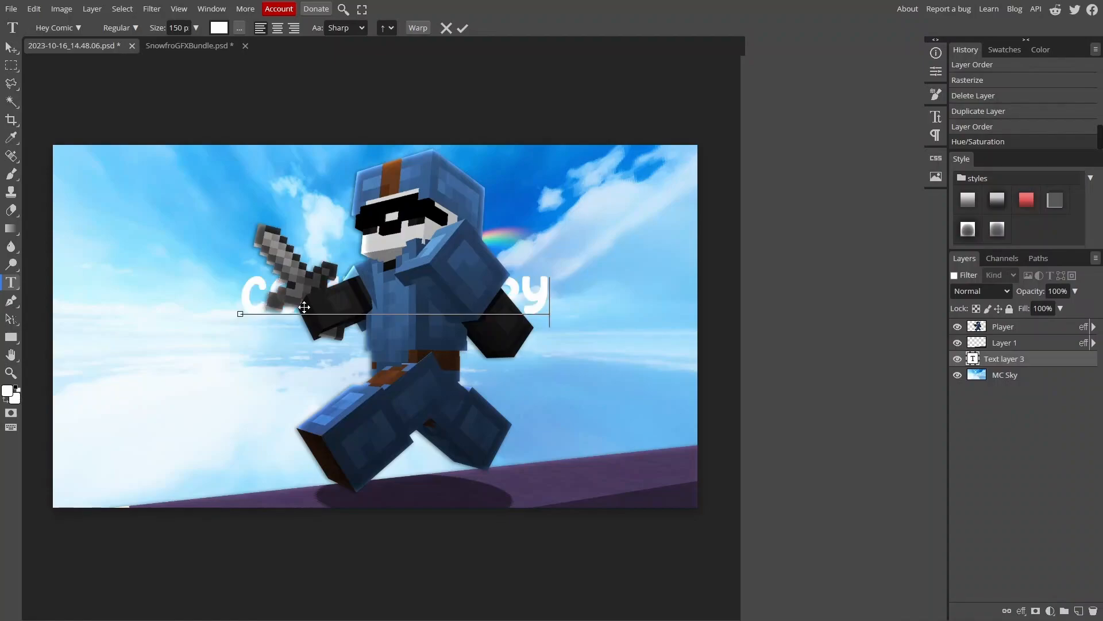
pyautogui.moveTo(1071, 352); pyautogui.dragTo(1009, 325)
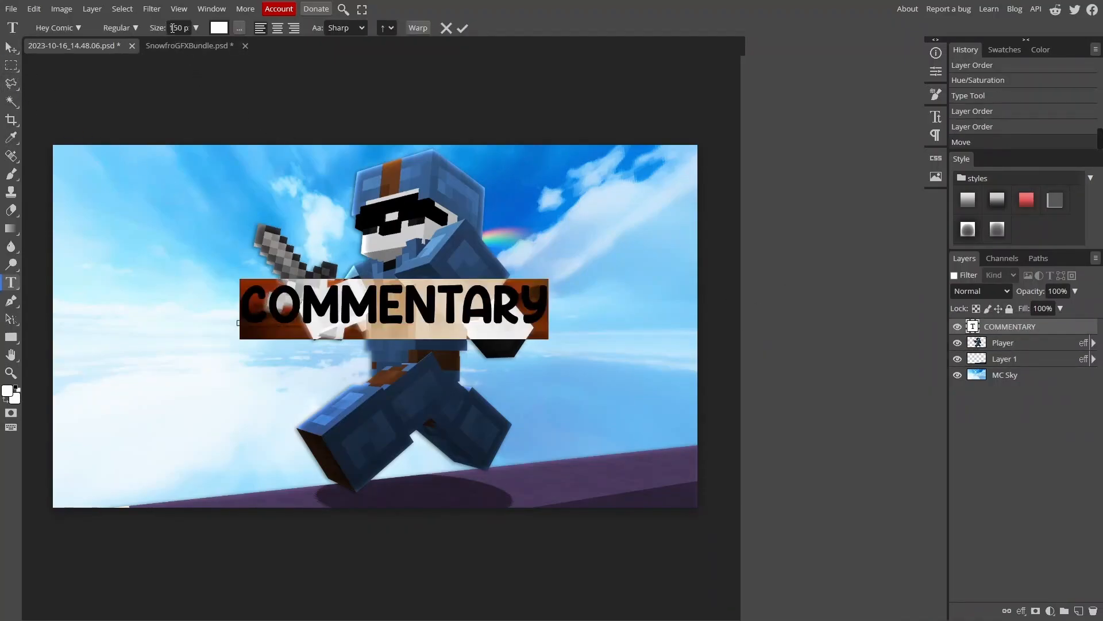
# Enlarge the COMMENTARY text to 300 px and center it across the width of the thumbnail
pyautogui.doubleClick(173, 28)
pyautogui.press('BackSpace')
pyautogui.write('250')
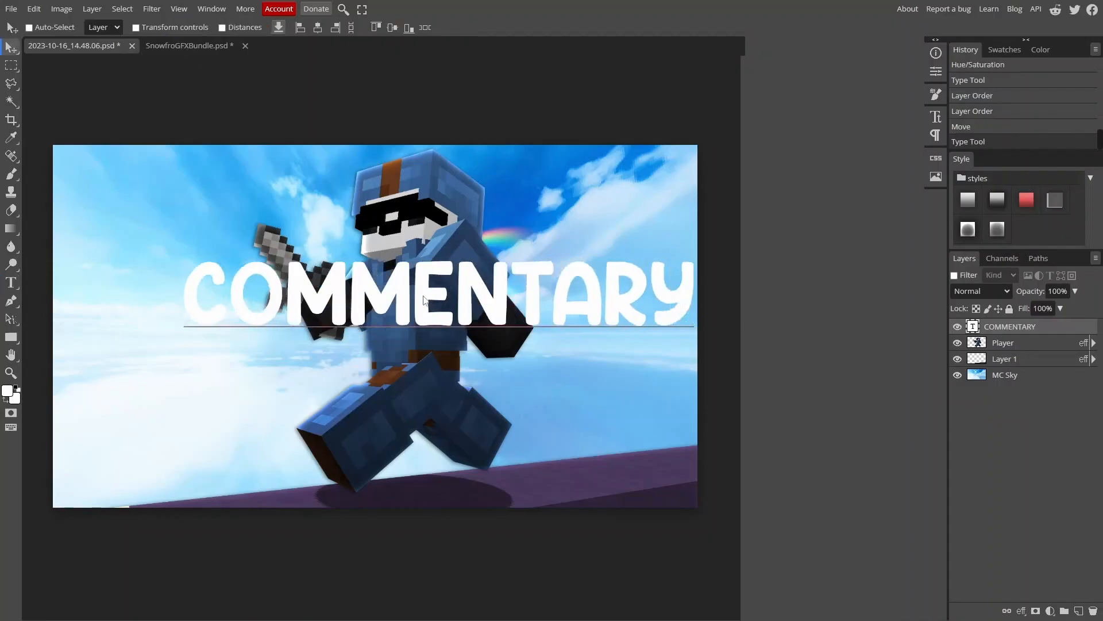
pyautogui.press('Return')
pyautogui.doubleClick(405, 303)
pyautogui.doubleClick(173, 28)
pyautogui.press('BackSpace')
pyautogui.write('300')
pyautogui.press('Return')
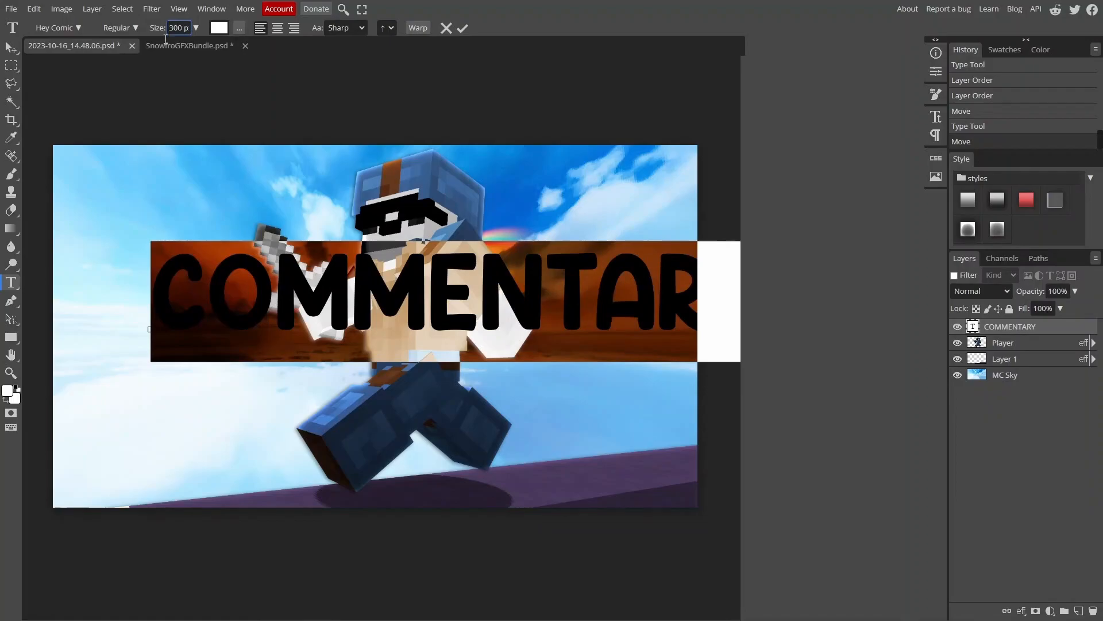
pyautogui.click(11, 49)
pyautogui.moveTo(521, 296); pyautogui.dragTo(438, 306)
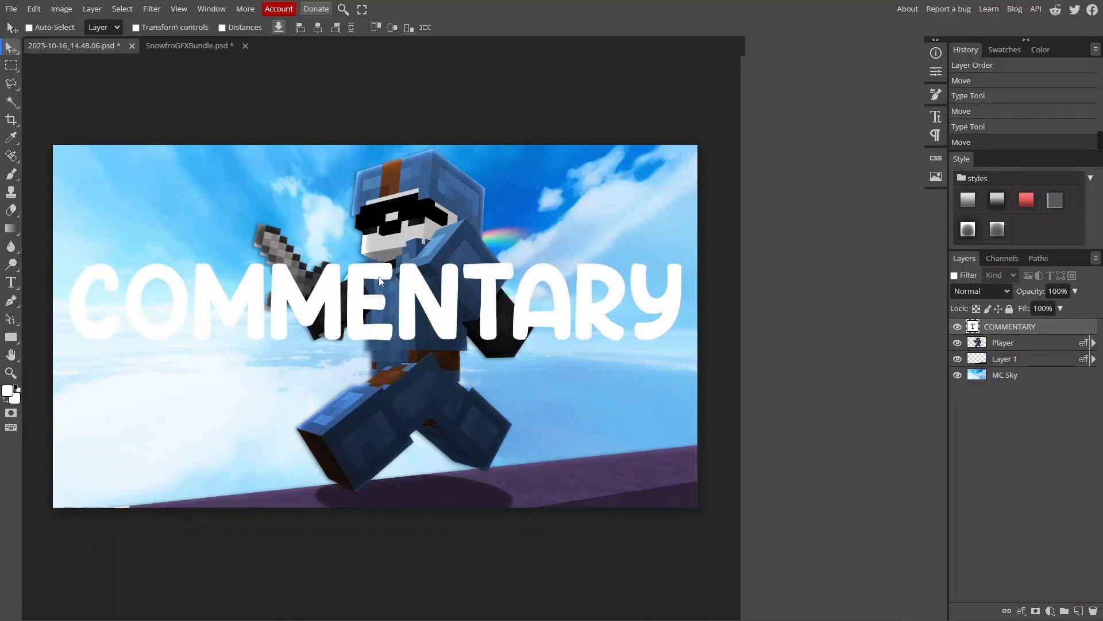
# Apply the saved gray style preset with the 3D edge and drop shadow to the COMMENTARY text layer
pyautogui.click(1056, 208)
pyautogui.press('z')
pyautogui.moveTo(625, 292); pyautogui.dragTo(708, 298)
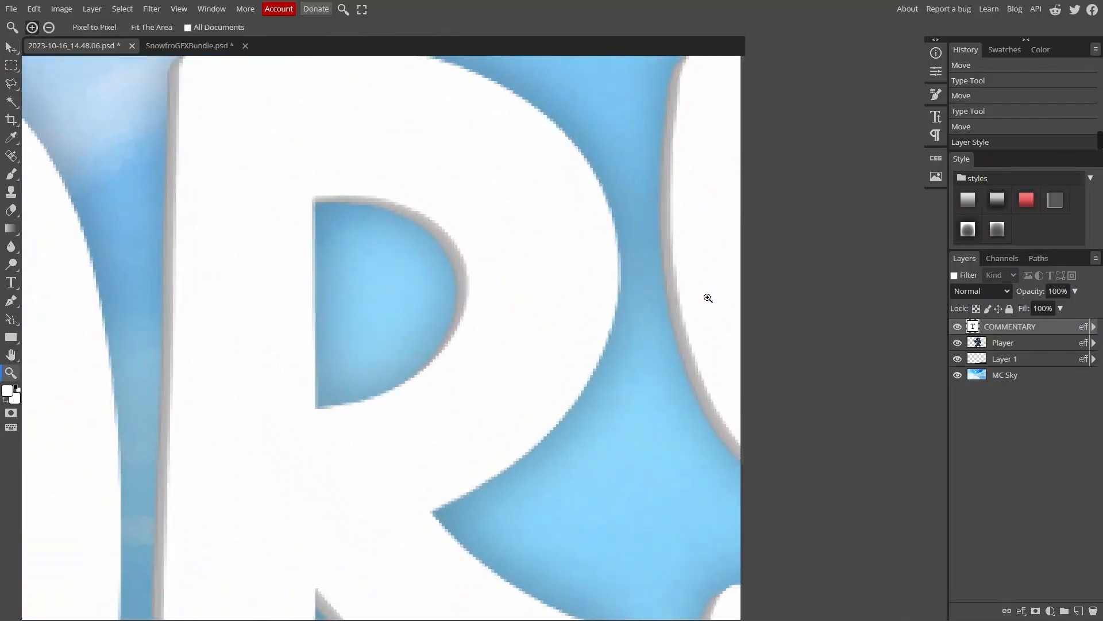
pyautogui.moveTo(653, 229); pyautogui.dragTo(564, 265)
pyautogui.scroll(1, 357, 233)
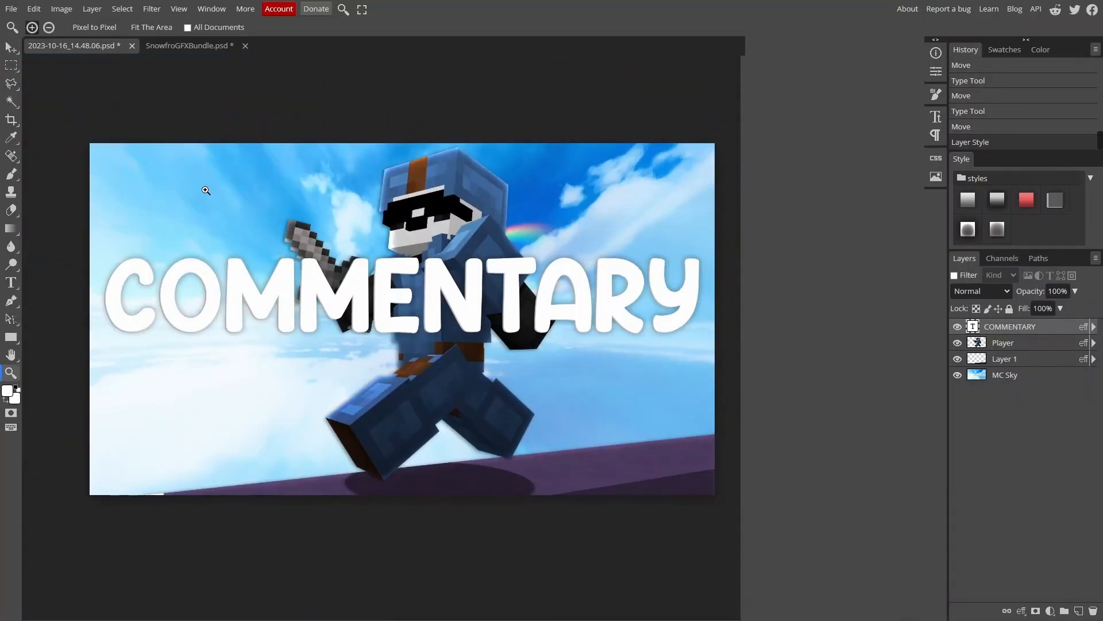
# Examine the 3D and Drop Shadow settings in the COMMENTARY layer's style
pyautogui.click(7, 51)
pyautogui.hscroll(1, 457, 239)
pyautogui.rightClick(1035, 328)
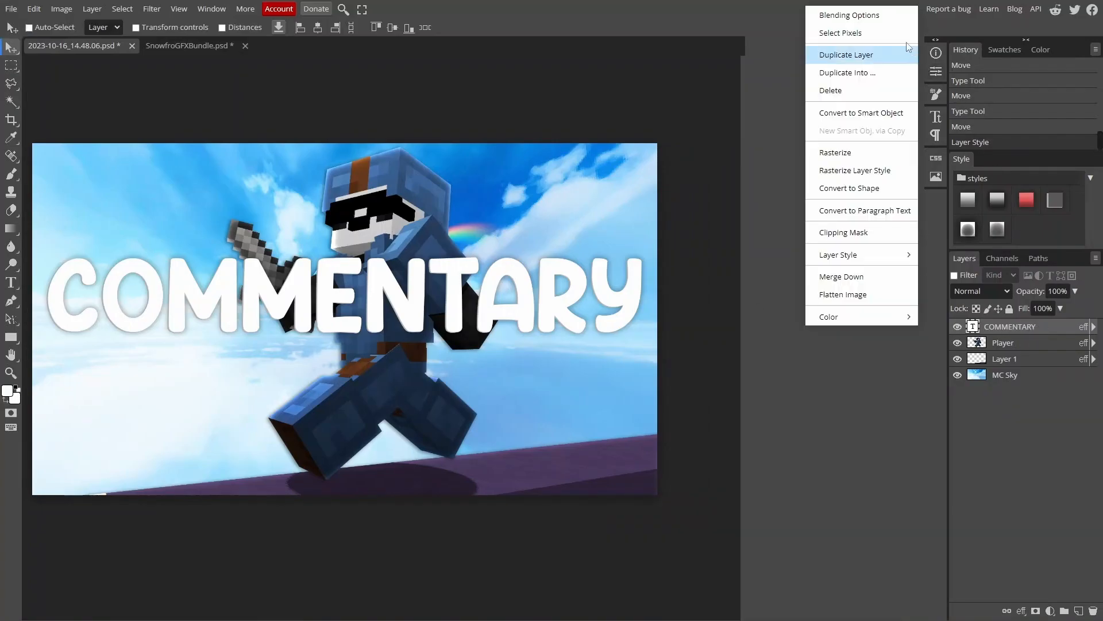
pyautogui.click(889, 17)
pyautogui.click(704, 354)
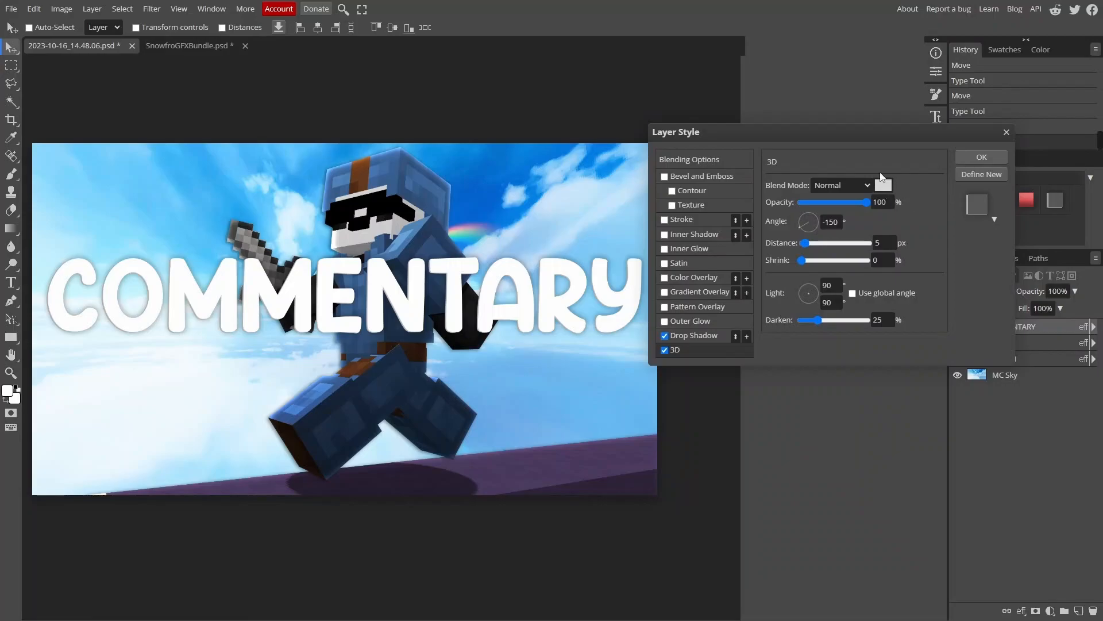
pyautogui.click(694, 335)
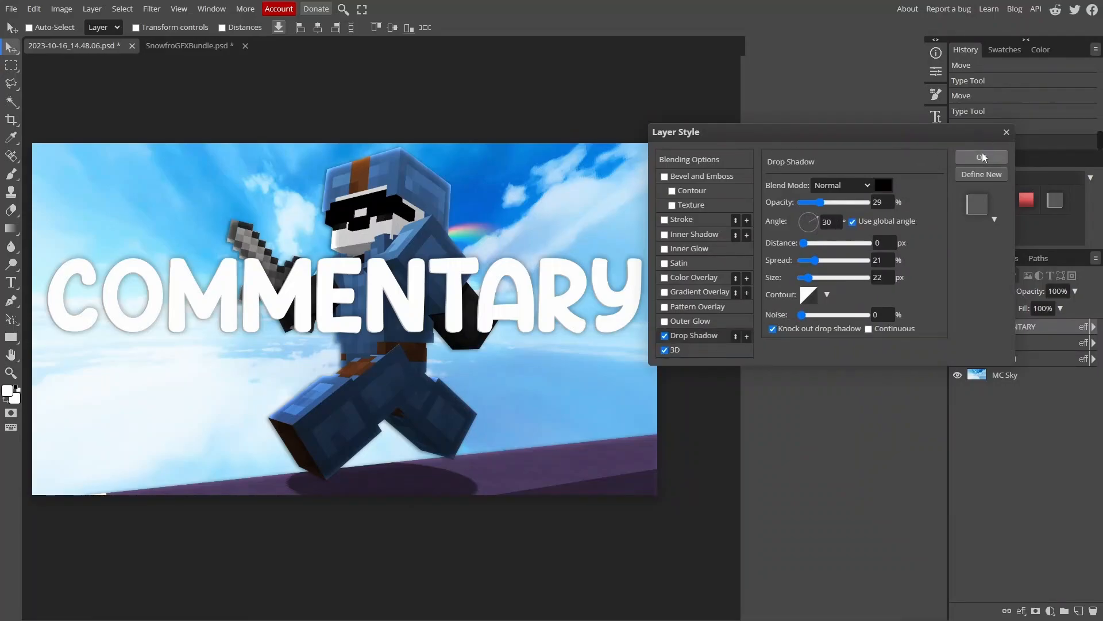
pyautogui.click(981, 157)
pyautogui.hscroll(-1, 379, 369)
pyautogui.hscroll(1, 379, 369)
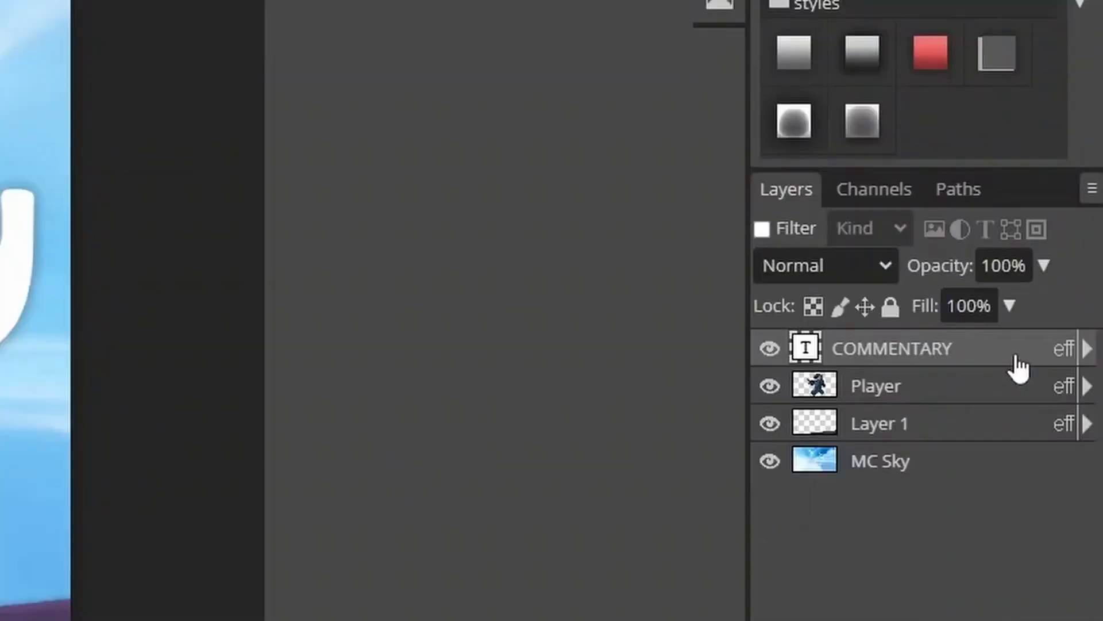
# Move the COMMENTARY layer below Player and clip a duplicate of it to the Player layer as a clipping mask
pyautogui.moveTo(897, 363); pyautogui.dragTo(910, 409)
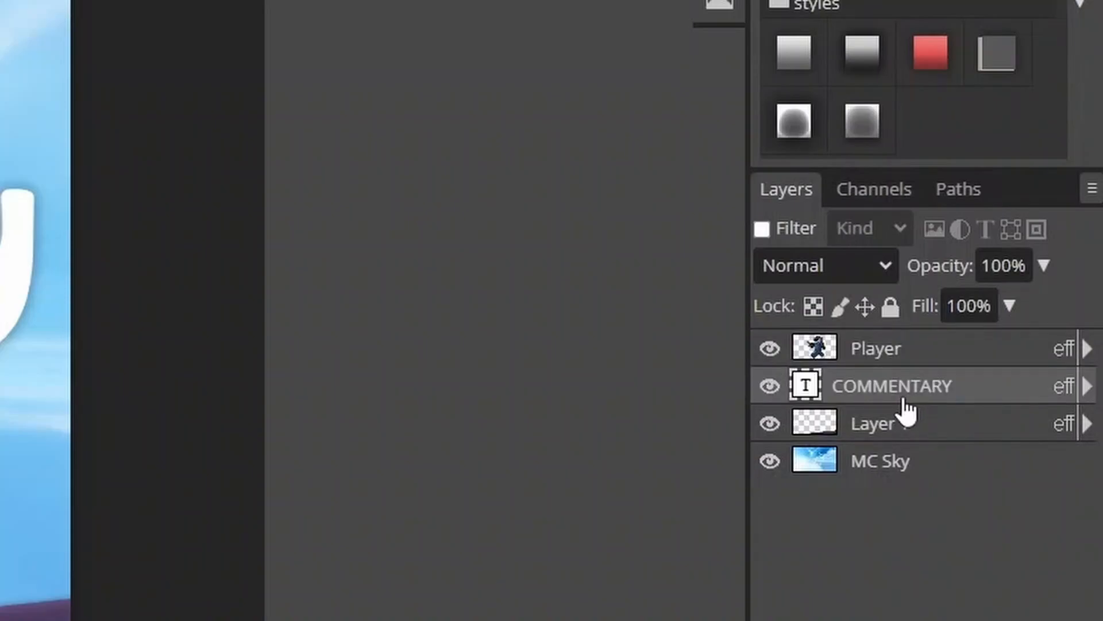
pyautogui.hotkey('ctrl', 'j')
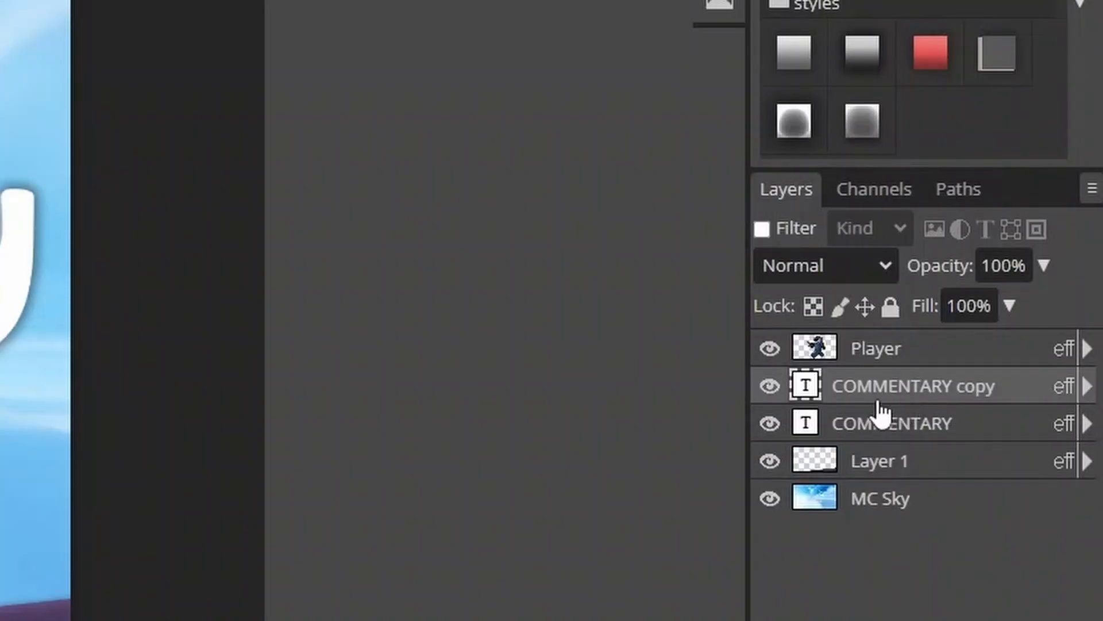
pyautogui.moveTo(951, 397); pyautogui.dragTo(902, 348)
pyautogui.rightClick(909, 349)
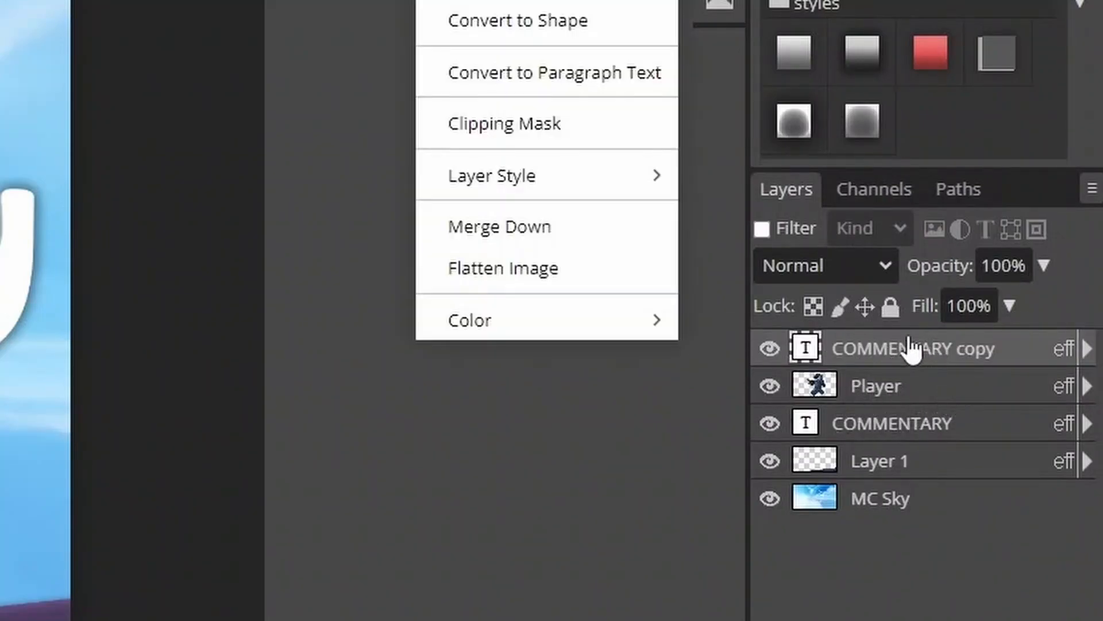
pyautogui.click(565, 131)
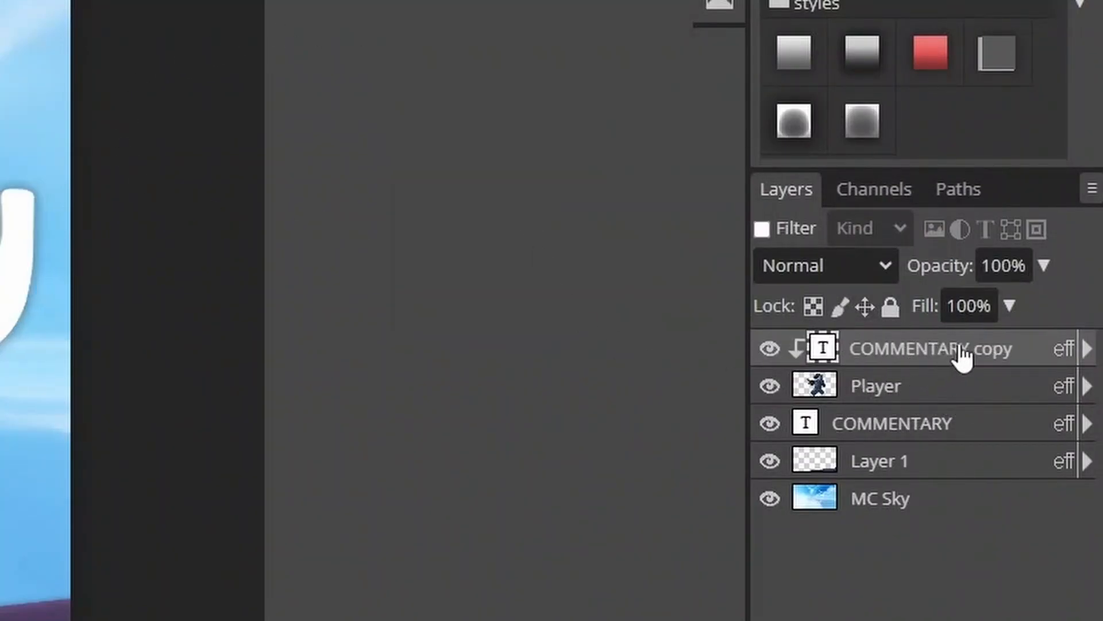
# Clear the layer style of the COMMENTARY copy layer and set its fill to 0%
pyautogui.rightClick(975, 362)
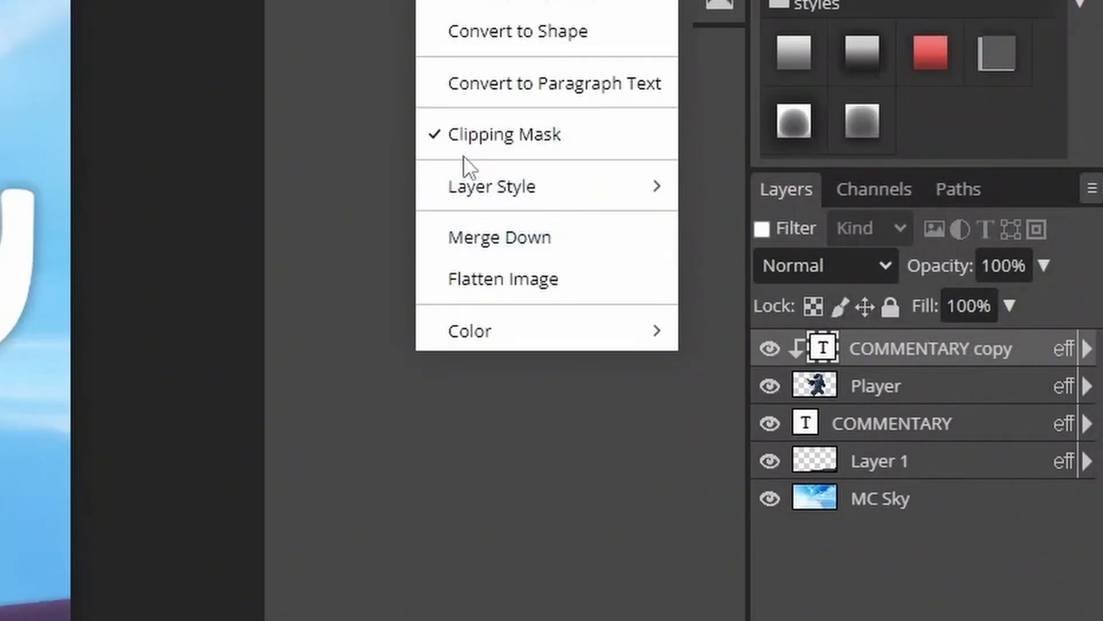
pyautogui.moveTo(492, 192)
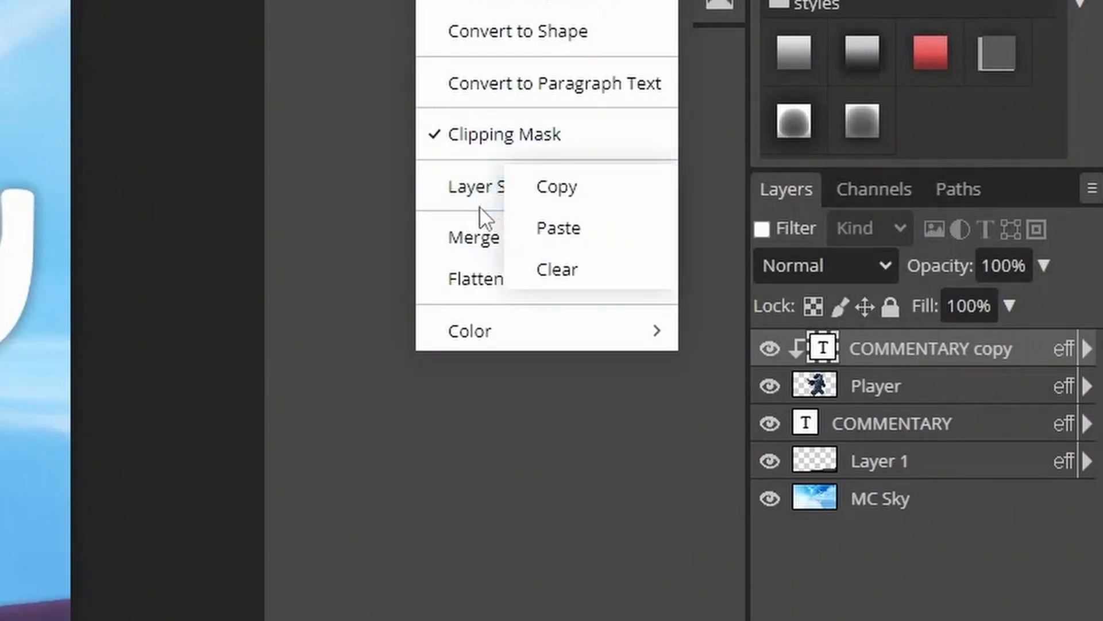
pyautogui.click(637, 275)
pyautogui.click(1010, 306)
pyautogui.moveTo(985, 345); pyautogui.dragTo(850, 365)
pyautogui.click(660, 366)
# Add a white 5 px outside stroke to the COMMENTARY copy layer
pyautogui.rightClick(874, 348)
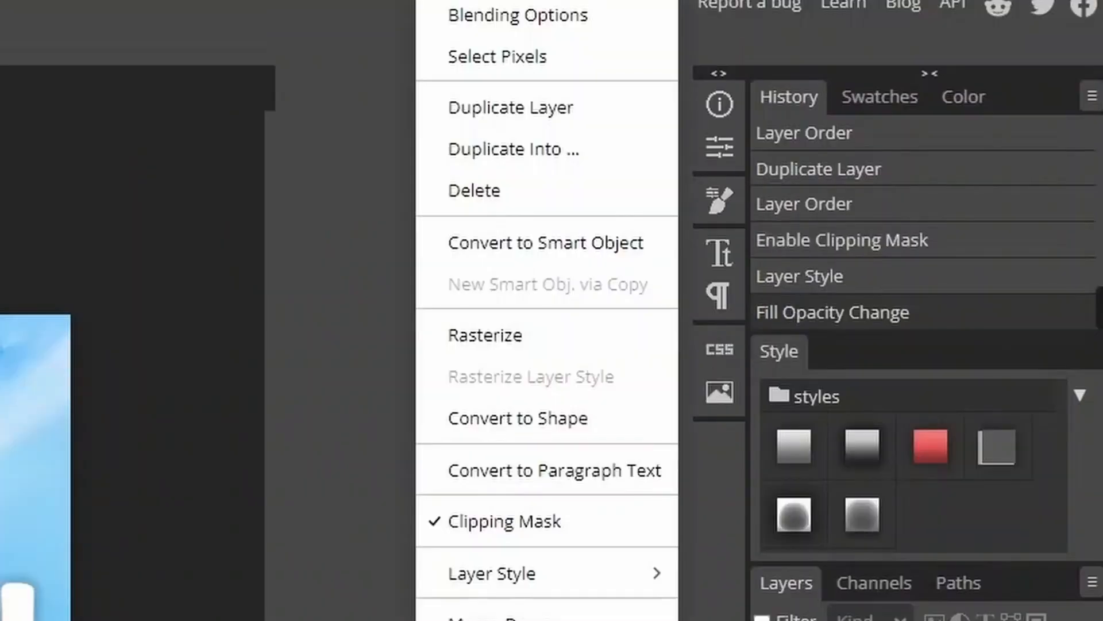
pyautogui.click(514, 26)
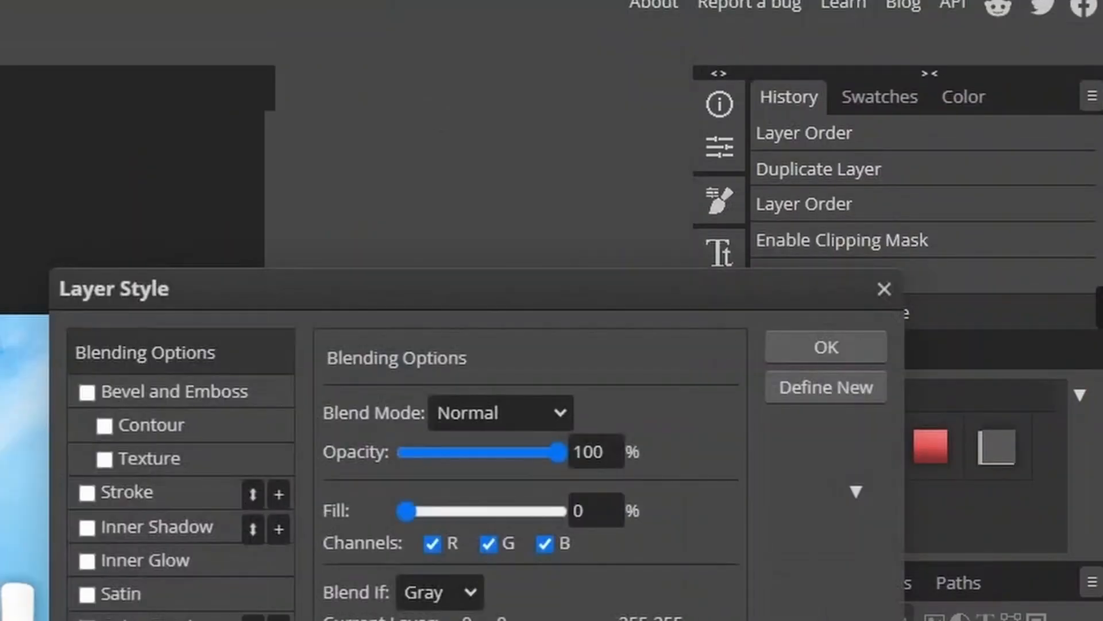
pyautogui.click(185, 356)
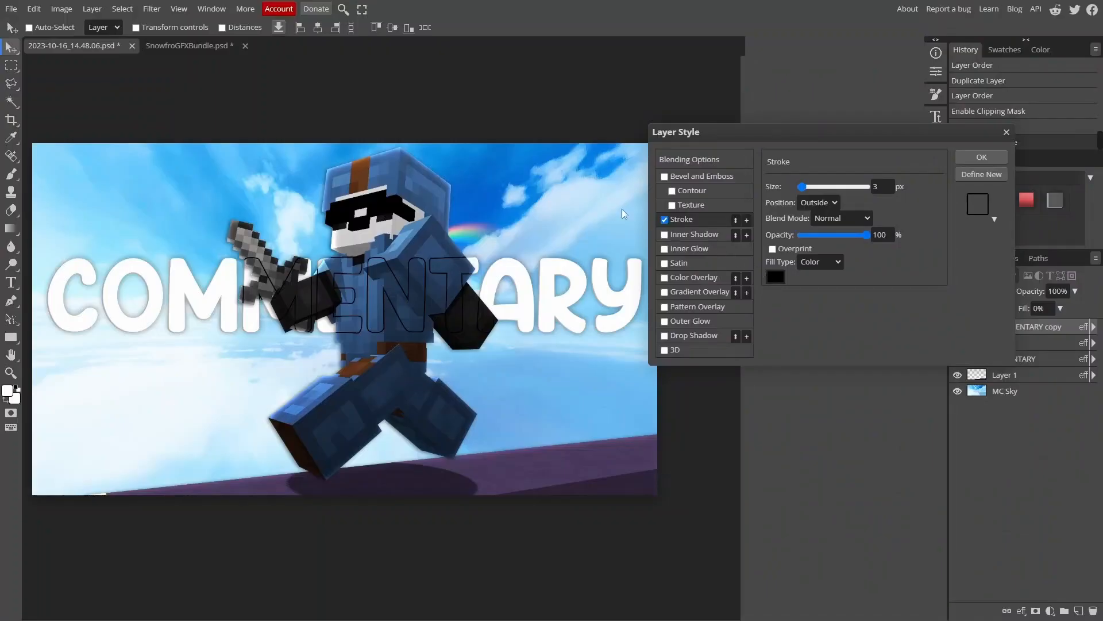
pyautogui.click(345, 369)
pyautogui.click(340, 374)
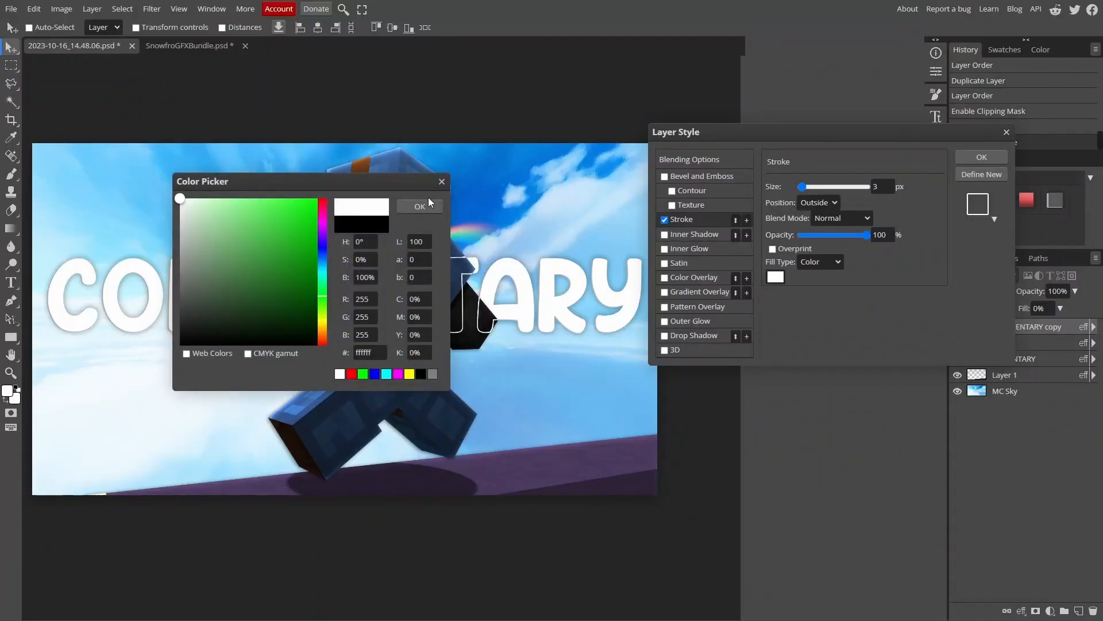
pyautogui.click(419, 206)
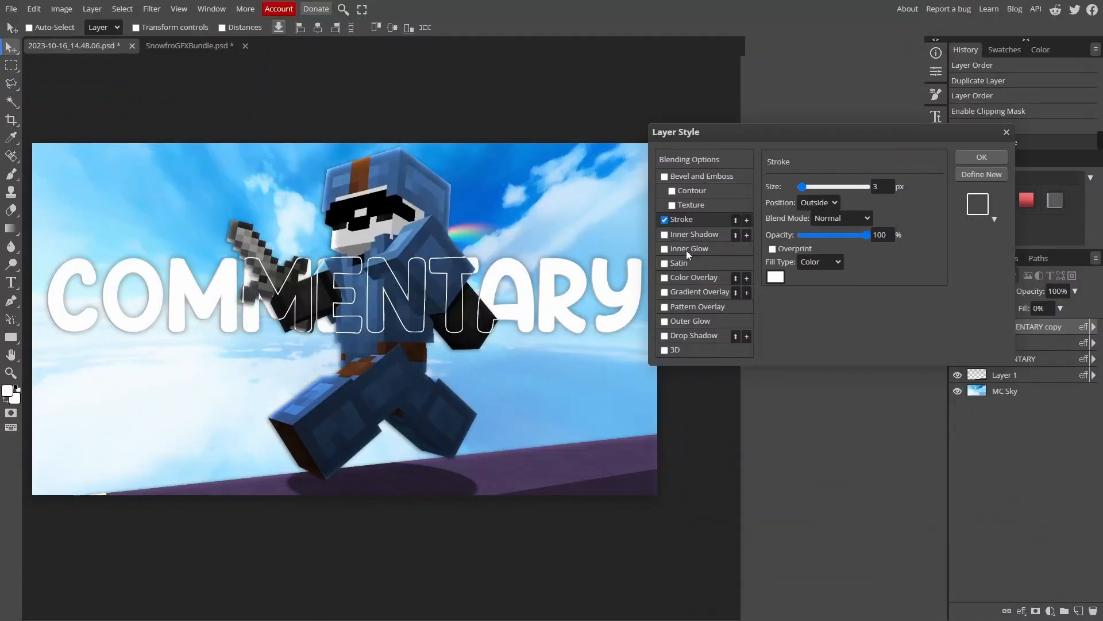
pyautogui.click(888, 187)
pyautogui.click(913, 348)
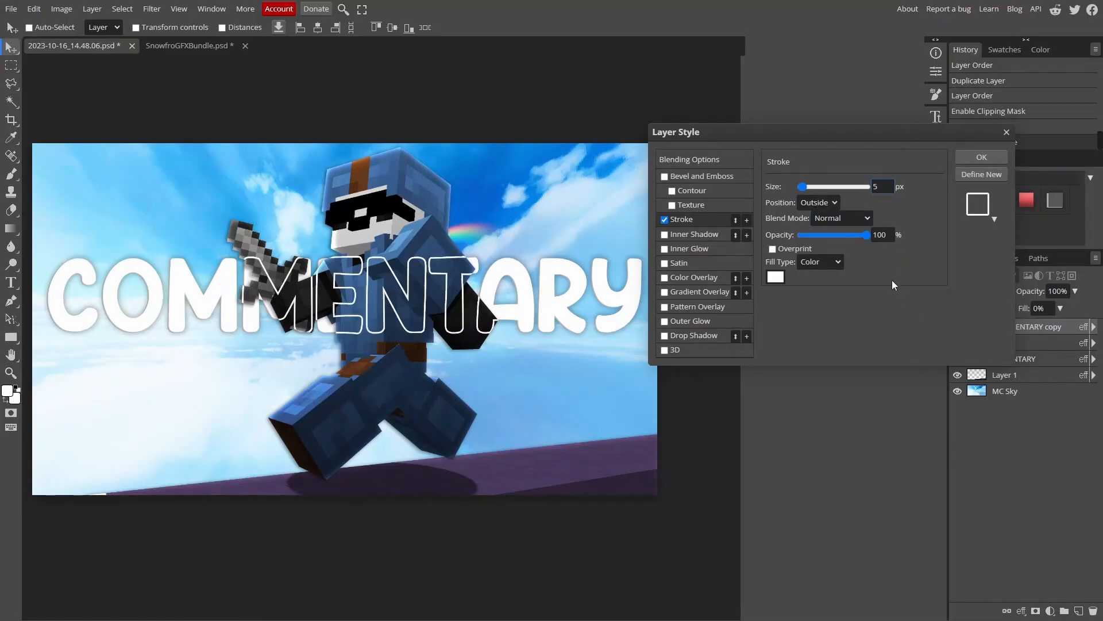
pyautogui.click(879, 183)
pyautogui.click(999, 159)
# Examine the outlined part of the COMMENTARY text over the player from near and far
pyautogui.press('z')
pyautogui.scroll(-8, 304, 319)
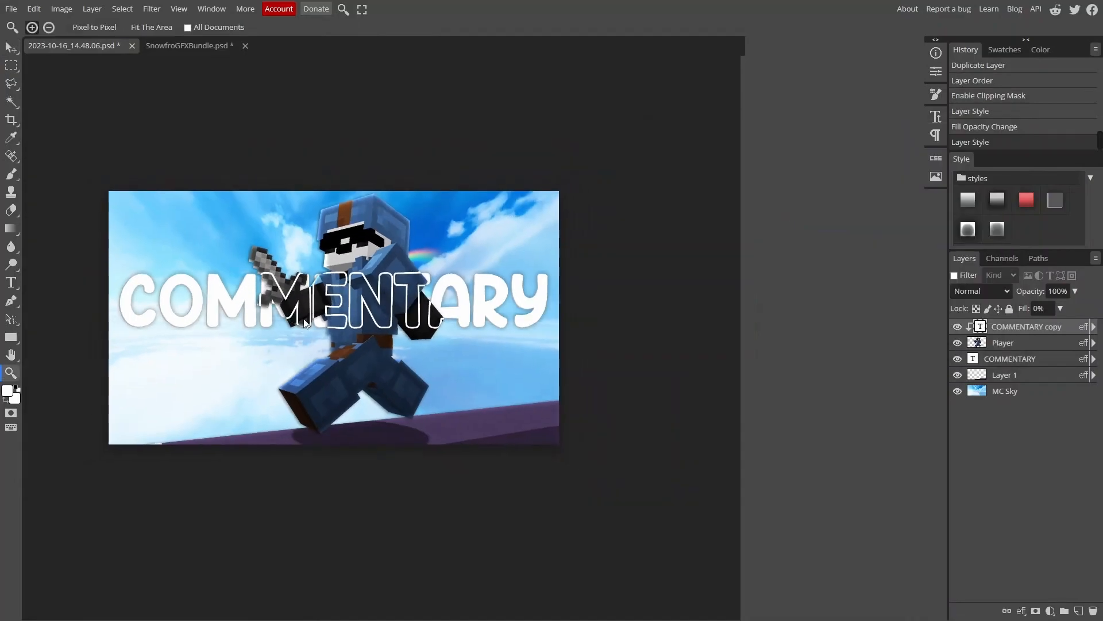
pyautogui.scroll(3, 297, 326)
pyautogui.scroll(2, 297, 326)
pyautogui.scroll(-1, 319, 334)
pyautogui.scroll(1, 313, 337)
pyautogui.click(11, 49)
pyautogui.moveTo(143, 195); pyautogui.dragTo(167, 186)
pyautogui.scroll(1, 385, 270)
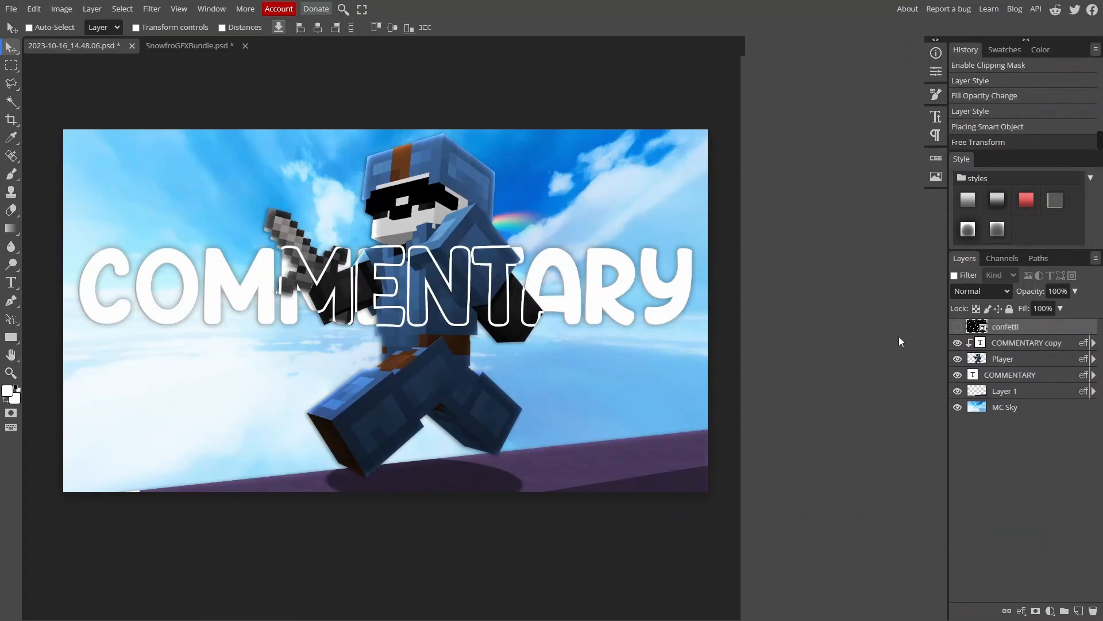
# Make the hidden confetti layer visible over the thumbnail
pyautogui.click(958, 330)
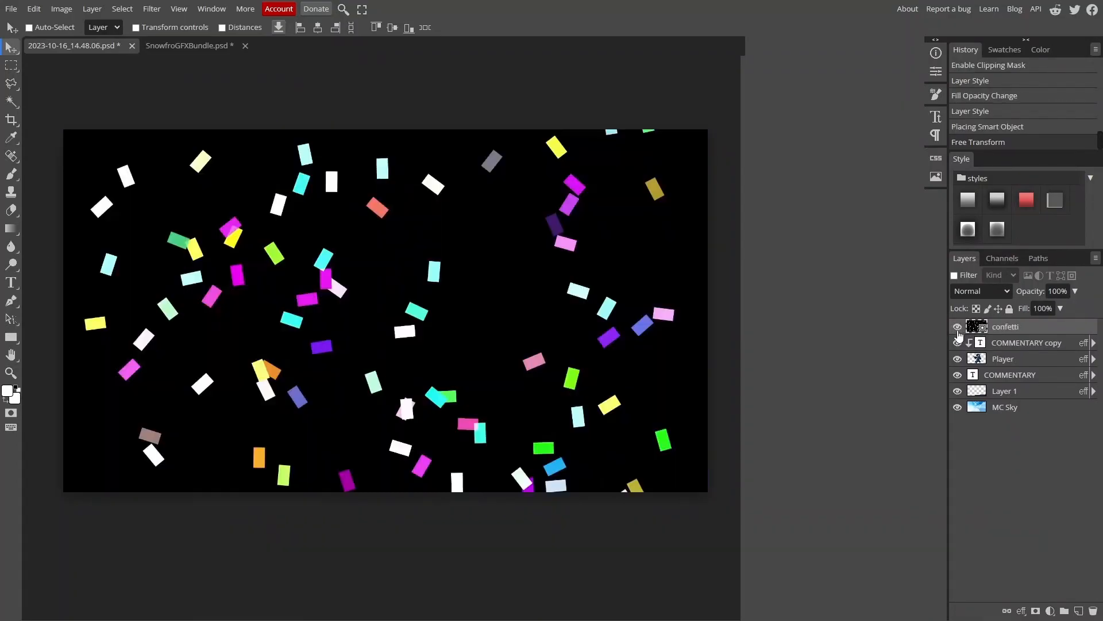
pyautogui.click(958, 331)
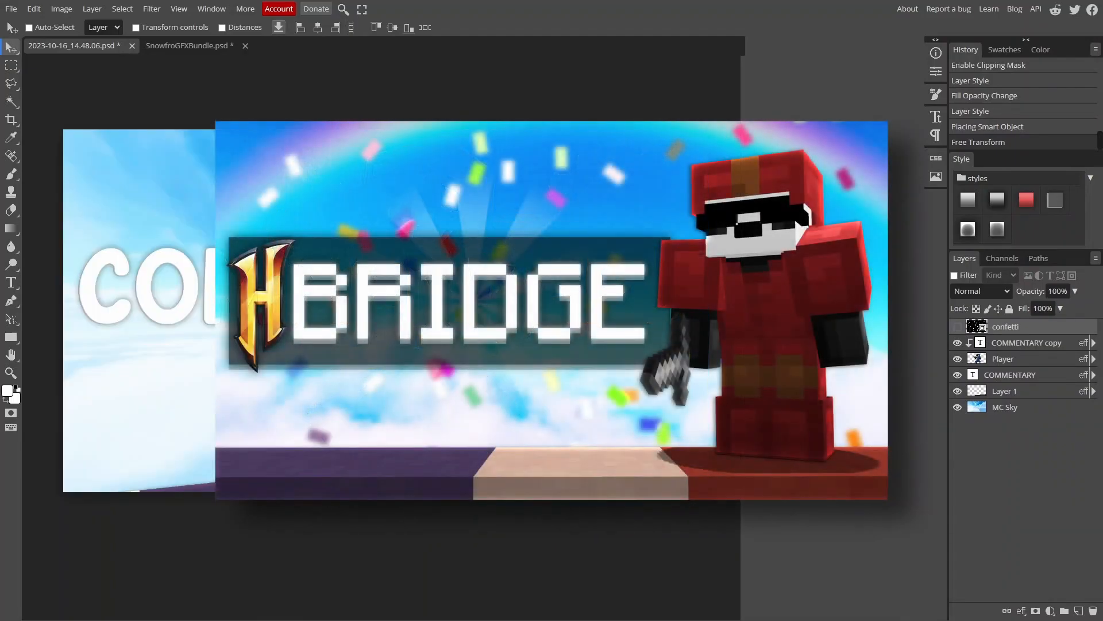
pyautogui.click(958, 328)
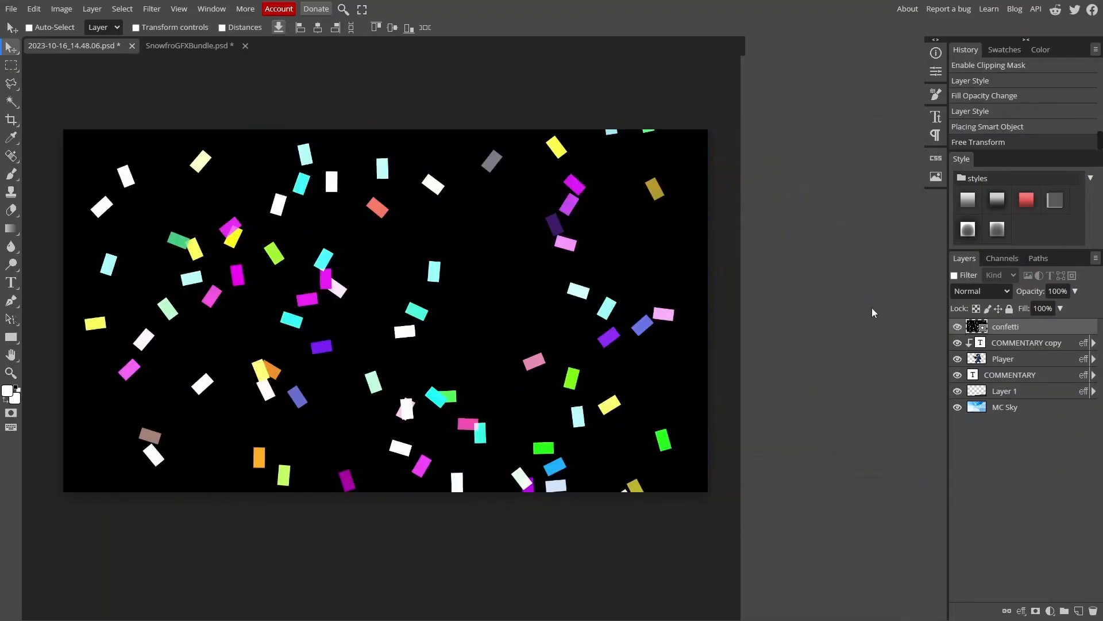
# Rasterize the confetti layer and move it between Layer 1 and MC Sky
pyautogui.rightClick(1015, 330)
pyautogui.click(851, 158)
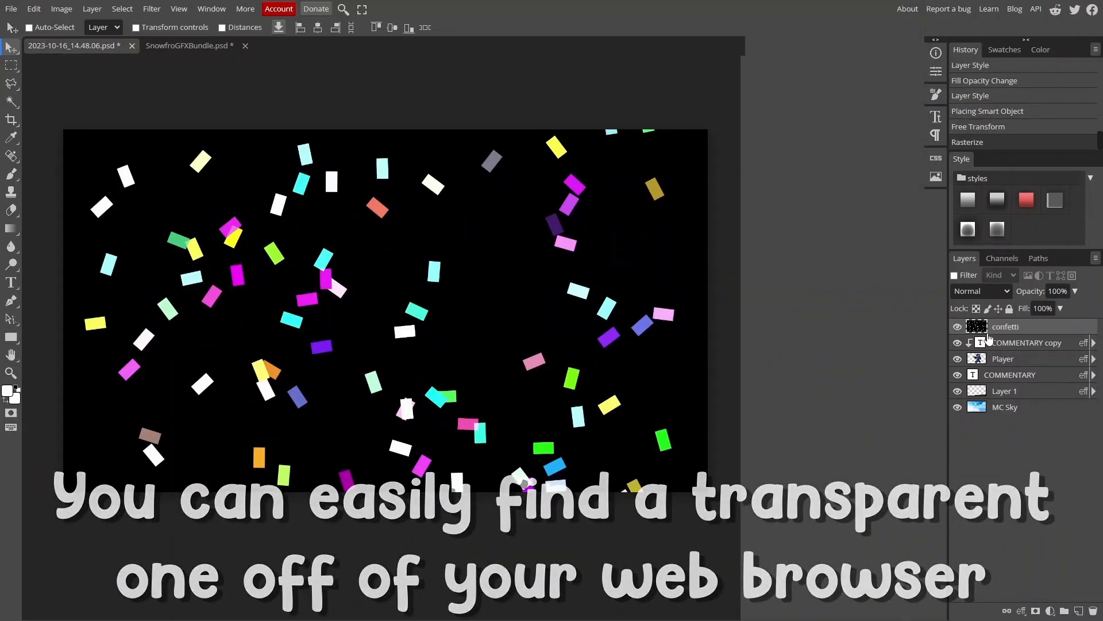
pyautogui.moveTo(1011, 327); pyautogui.dragTo(1025, 399)
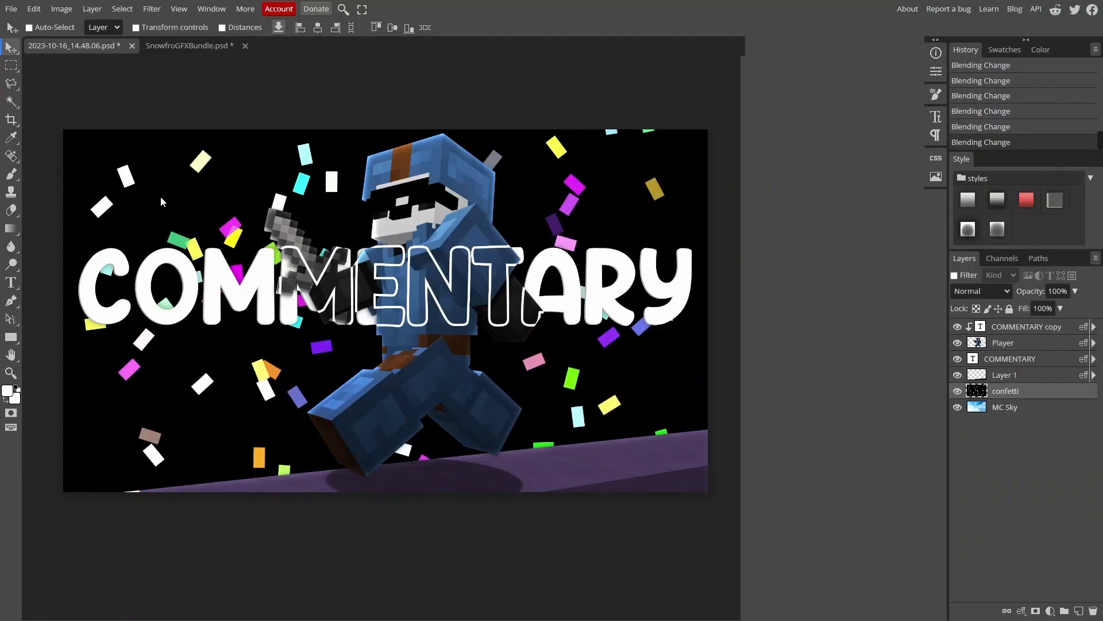
# Select the black background of the confetti layer with the Magic Wand, delete it and clear the selection
pyautogui.click(8, 104)
pyautogui.click(129, 164)
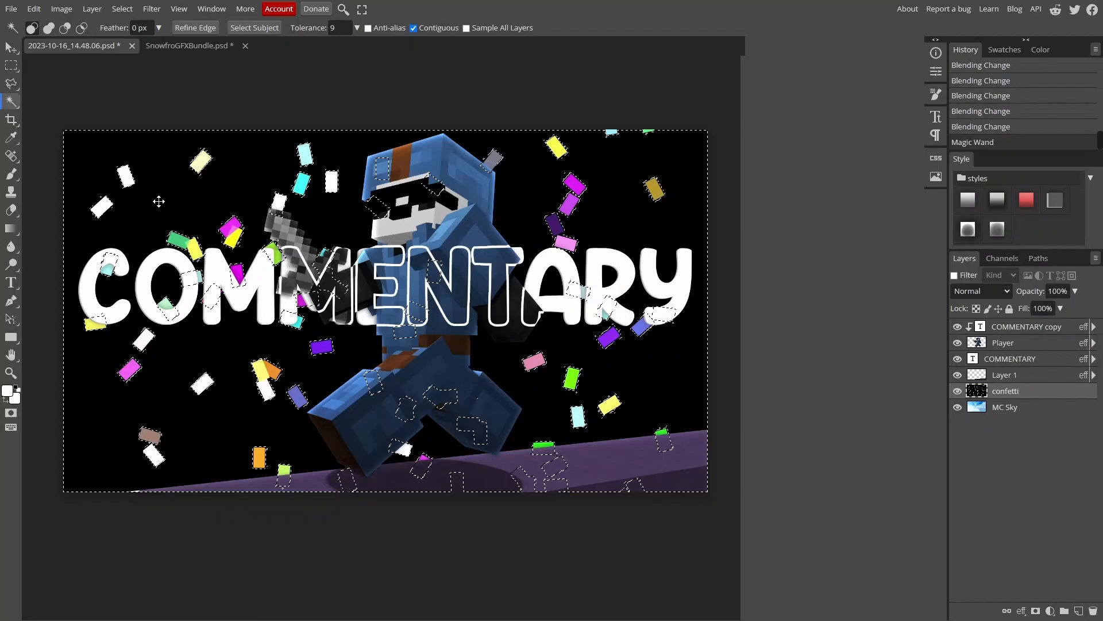
pyautogui.press('Delete')
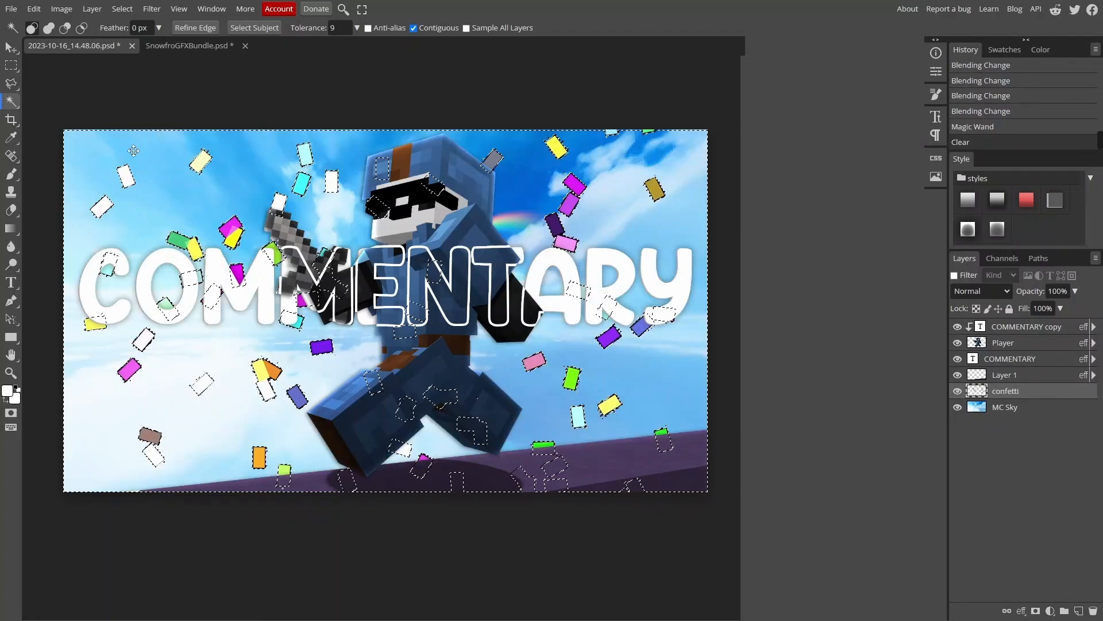
pyautogui.hotkey('ctrl', 'd')
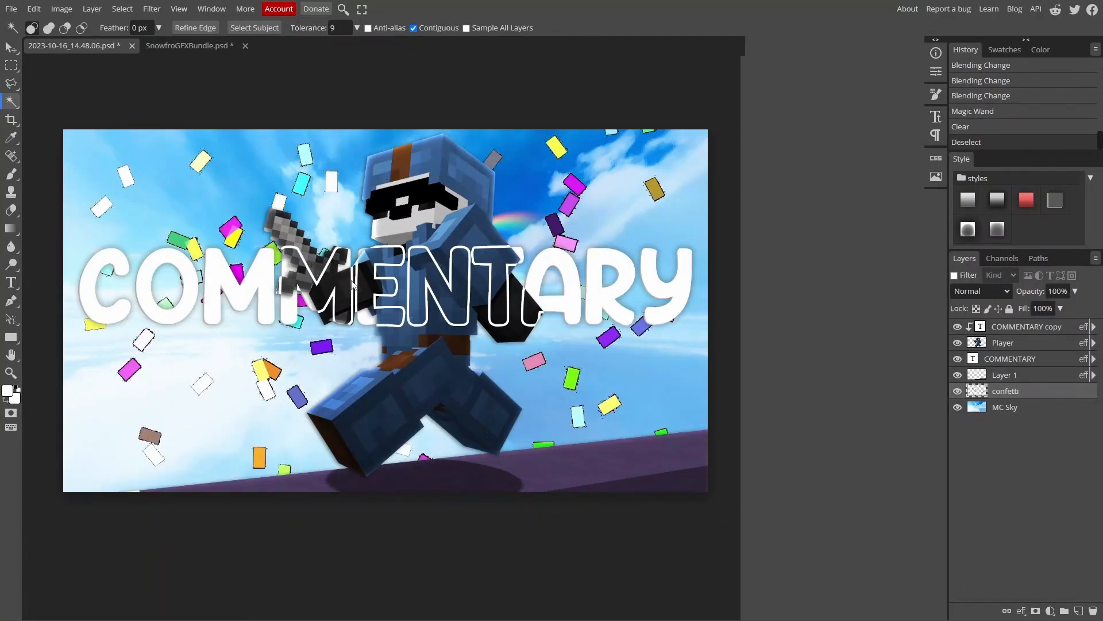
pyautogui.press('v')
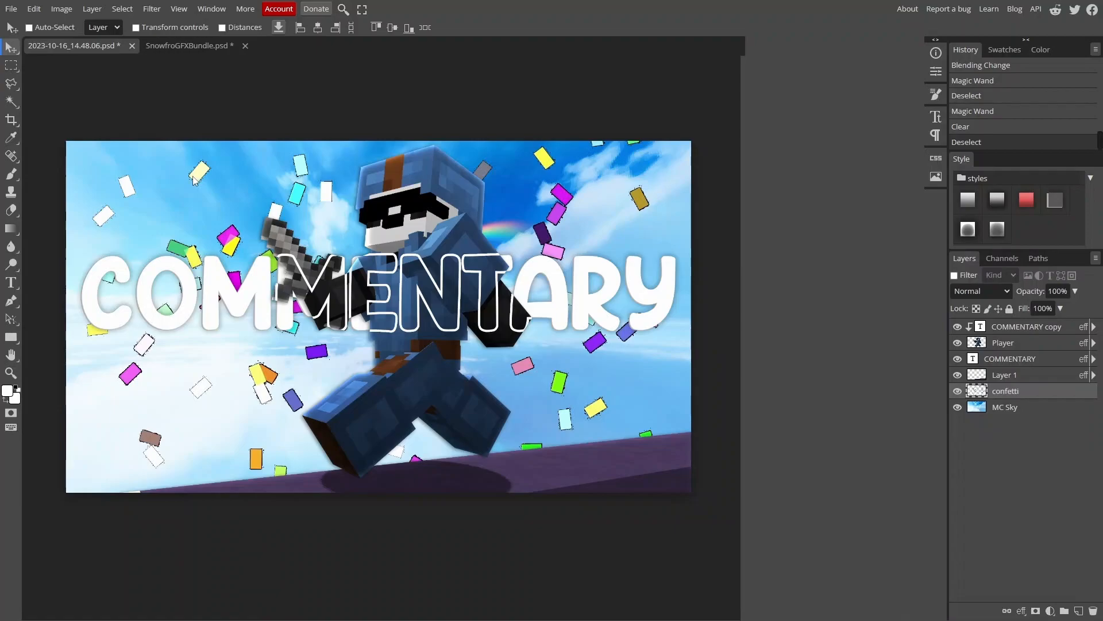
# Apply a Gaussian Blur with a 5.3 px radius to the confetti layer
pyautogui.press('z')
pyautogui.moveTo(192, 257); pyautogui.dragTo(292, 299)
pyautogui.hscroll(3, 292, 299)
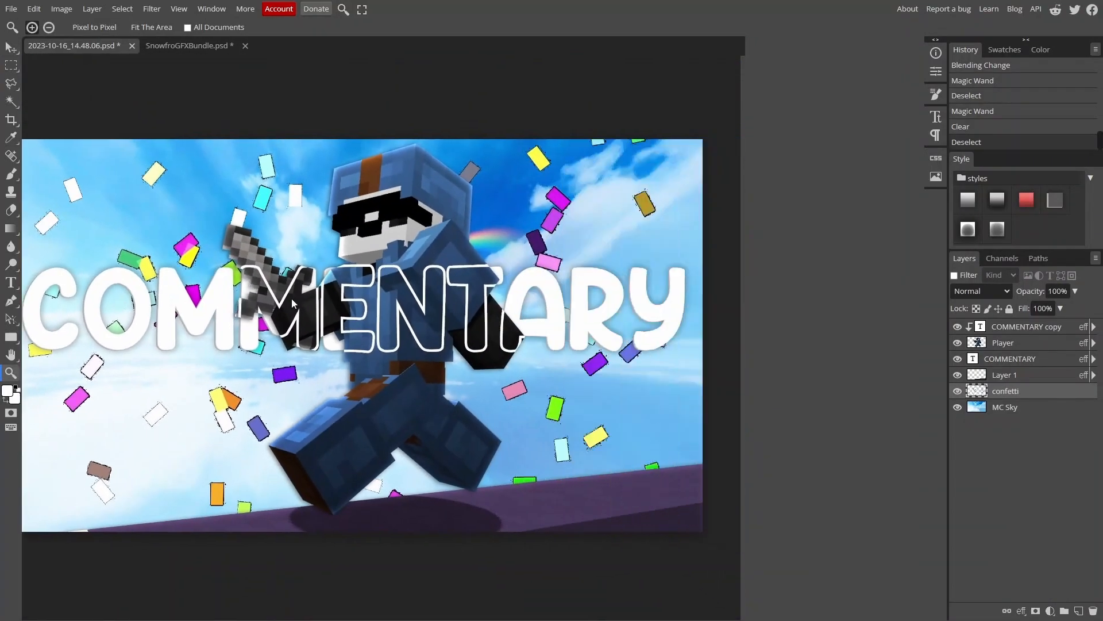
pyautogui.scroll(-1, 289, 298)
pyautogui.press('v')
pyautogui.click(152, 9)
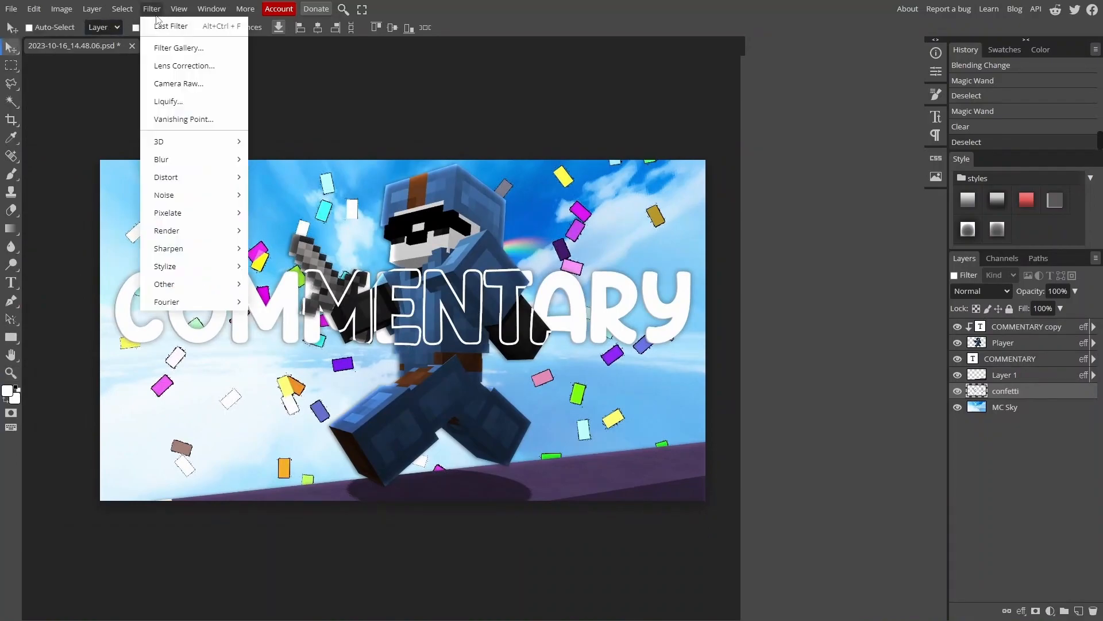
pyautogui.moveTo(163, 161)
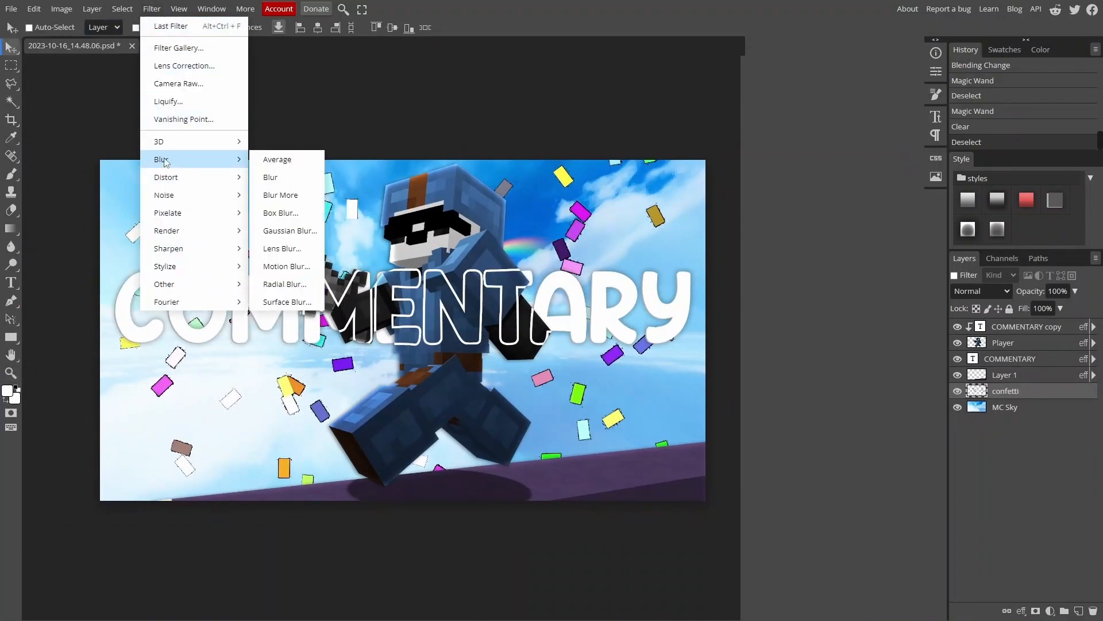
pyautogui.click(276, 231)
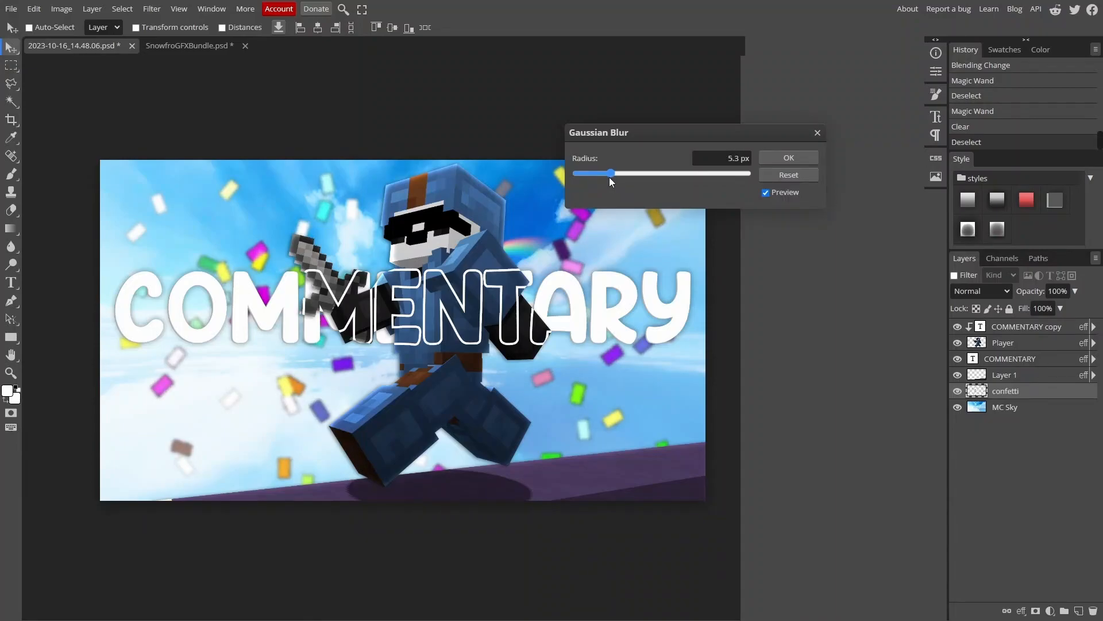
pyautogui.click(786, 159)
# Apply a Radial Blur with an amount of 10 in Spin mode, centred at 50% by 50%, to the MC Sky layer
pyautogui.press('z')
pyautogui.moveTo(524, 251); pyautogui.dragTo(453, 262)
pyautogui.moveTo(390, 289); pyautogui.dragTo(427, 257)
pyautogui.press('v')
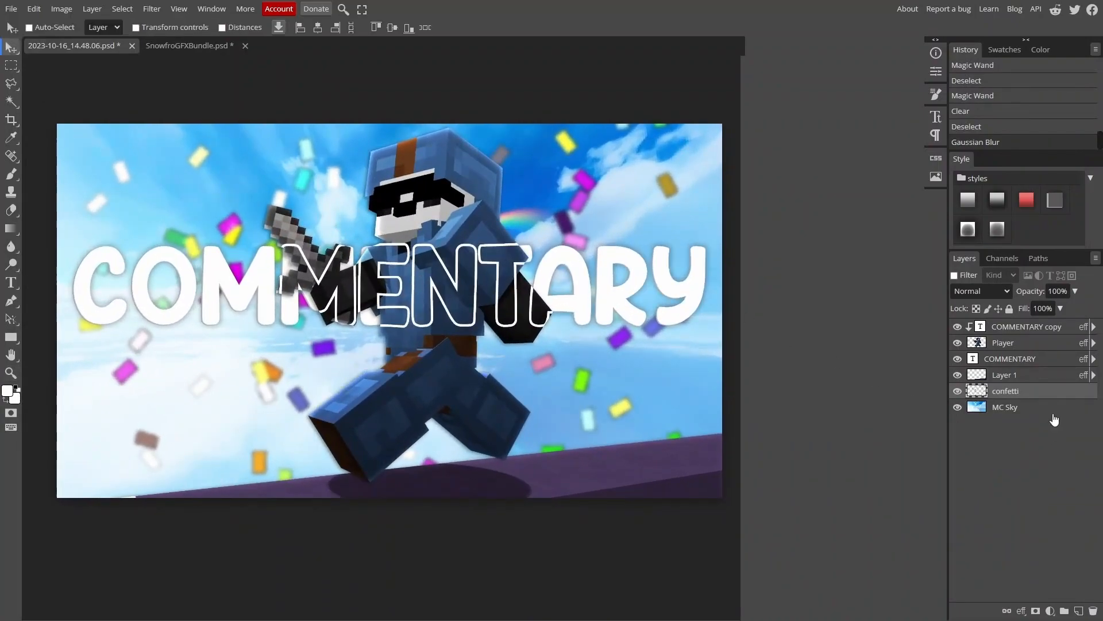
pyautogui.click(1041, 408)
pyautogui.click(152, 9)
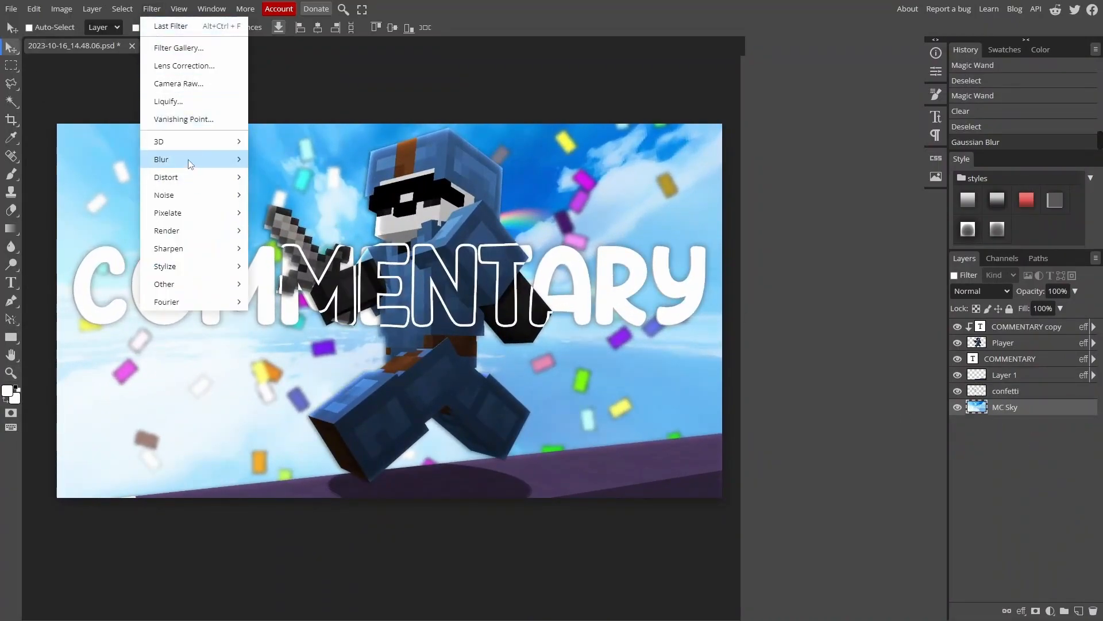
pyautogui.moveTo(191, 161)
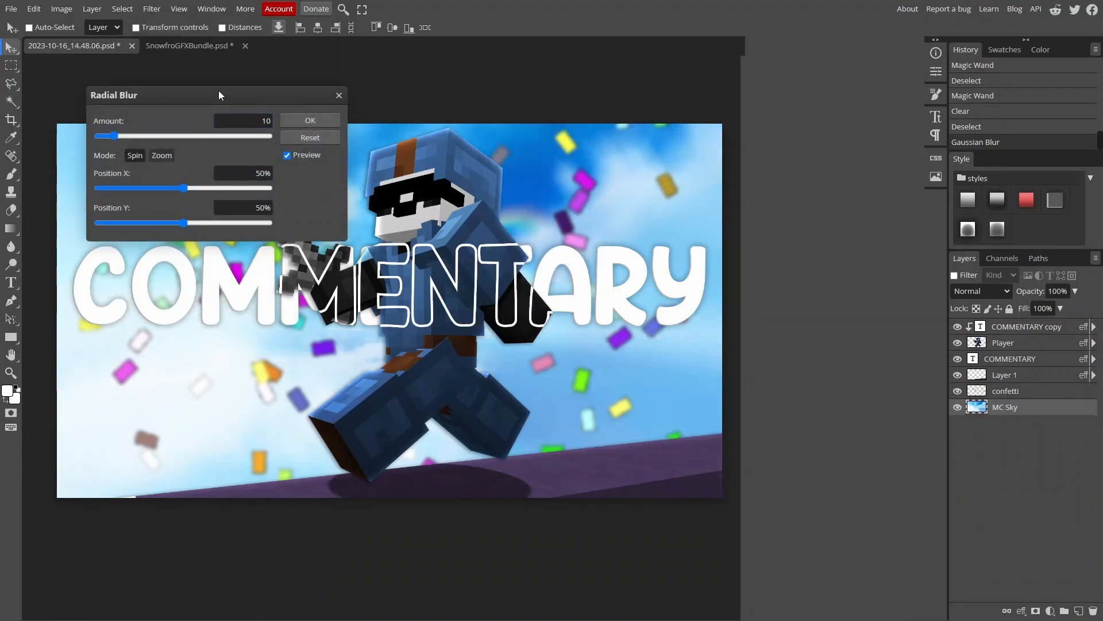
pyautogui.moveTo(219, 92); pyautogui.dragTo(621, 104)
pyautogui.click(698, 138)
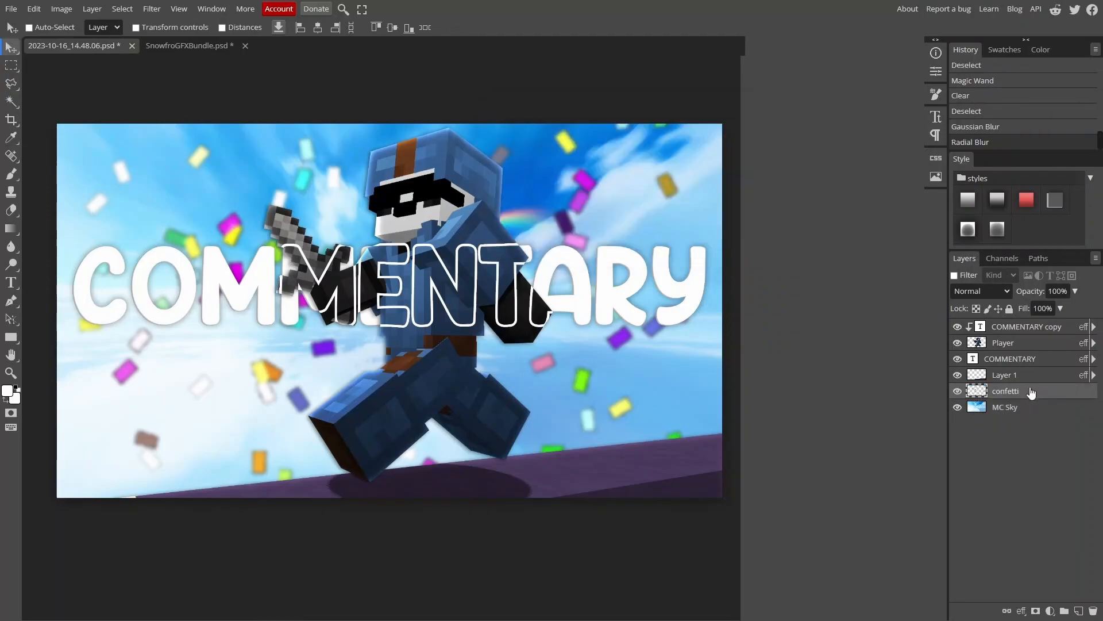
# Try different hue shifts on the confetti layer with Hue/Saturation and apply the adjustment
pyautogui.click(61, 9)
pyautogui.moveTo(104, 47)
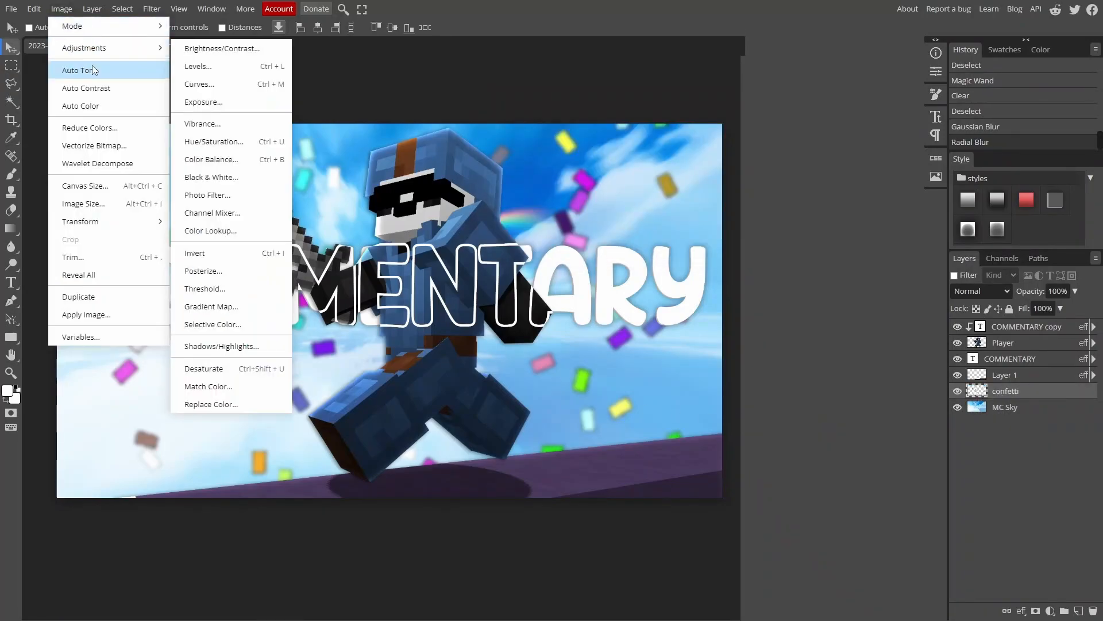
pyautogui.click(214, 142)
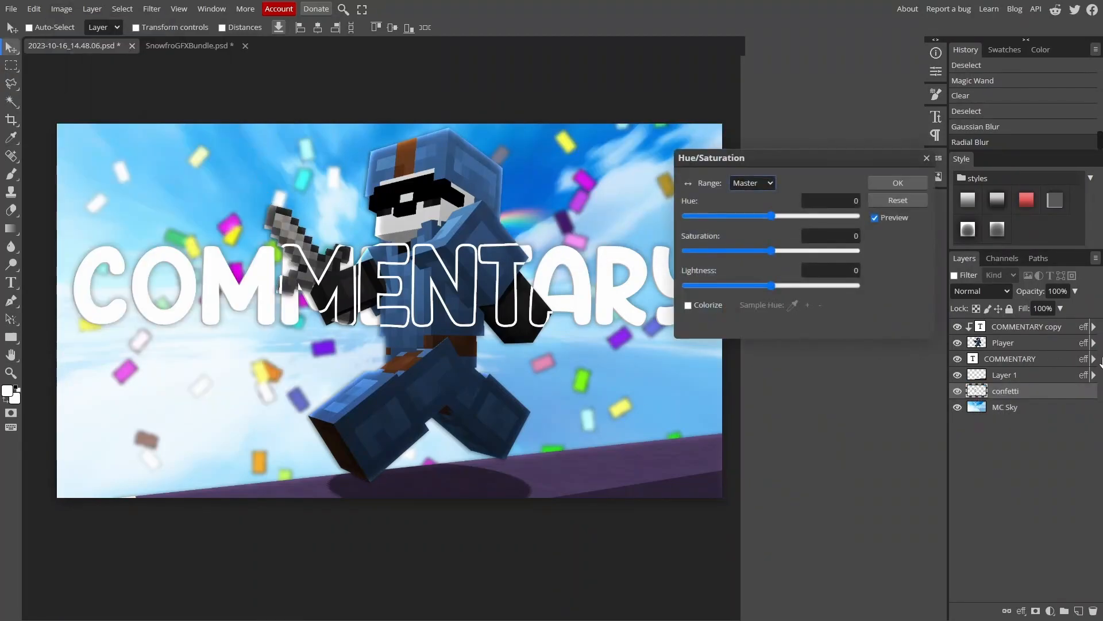
pyautogui.moveTo(772, 216)
pyautogui.mouseDown()
pyautogui.moveTo(791, 218)
pyautogui.moveTo(745, 211)
pyautogui.moveTo(782, 217)
pyautogui.mouseUp()
pyautogui.moveTo(839, 223); pyautogui.dragTo(716, 214)
pyautogui.press('Return')
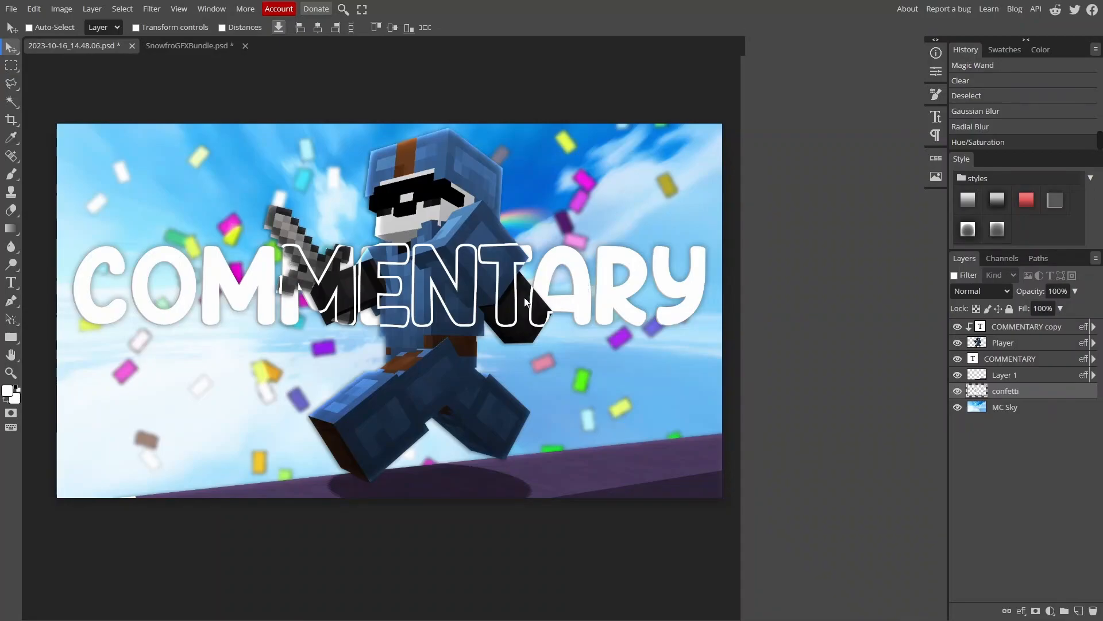
# Compare the thumbnail with the confetti layer hidden and shown
pyautogui.click(956, 392)
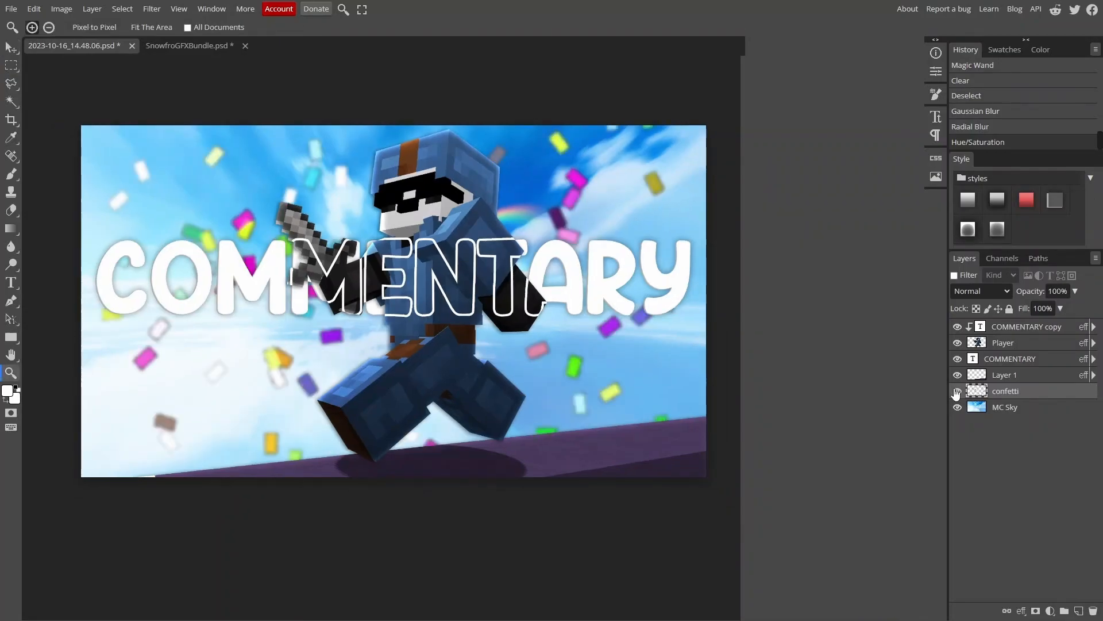
pyautogui.click(956, 392)
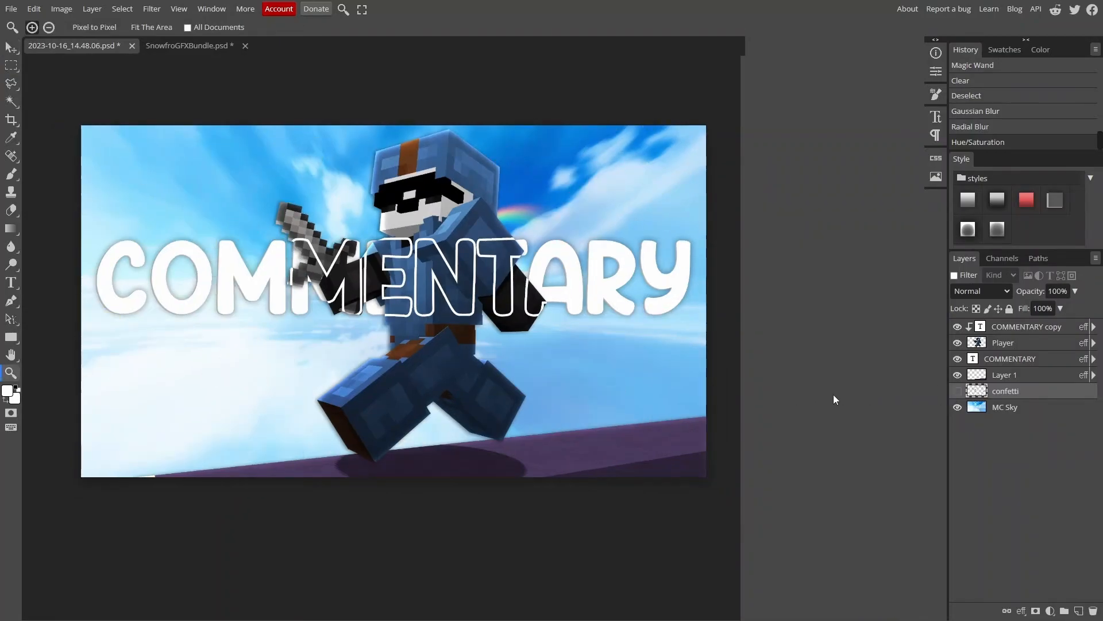
pyautogui.click(10, 47)
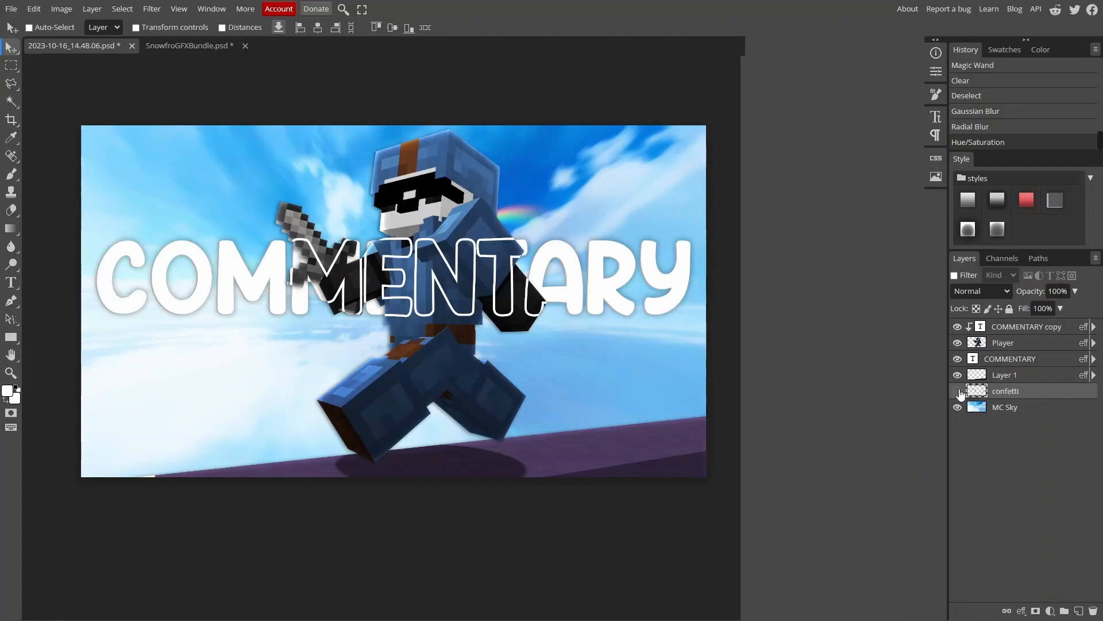
pyautogui.click(957, 392)
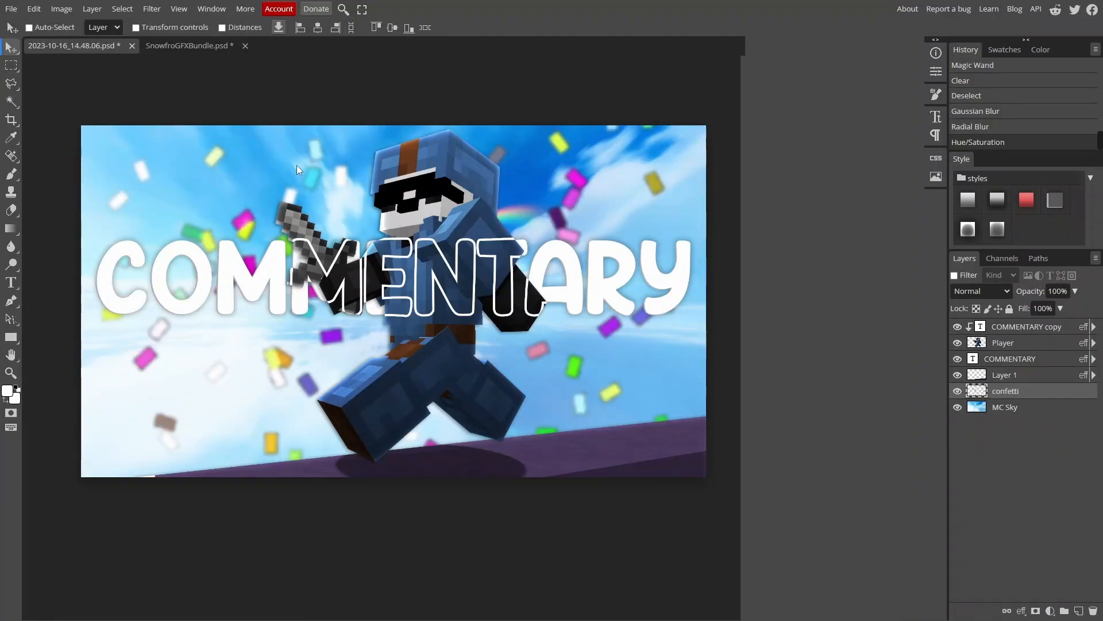
# Switch to the SnowfroGFXBundle document, make the Default logos group inside Assets and Logos visible, and expand it
pyautogui.click(170, 42)
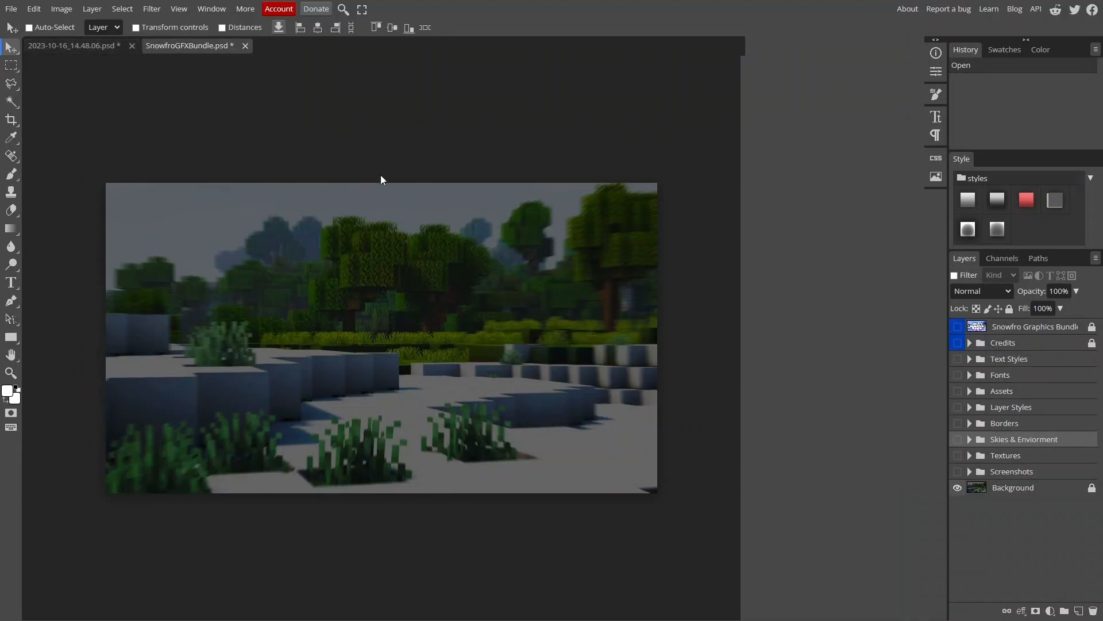
pyautogui.click(970, 391)
pyautogui.click(958, 439)
pyautogui.click(980, 440)
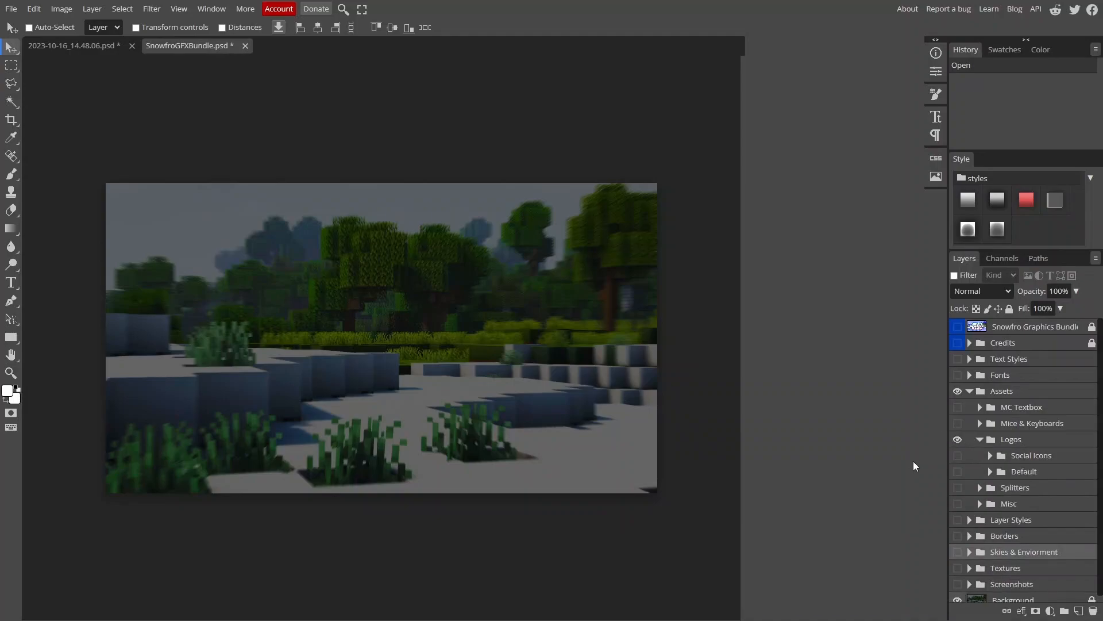
pyautogui.click(957, 471)
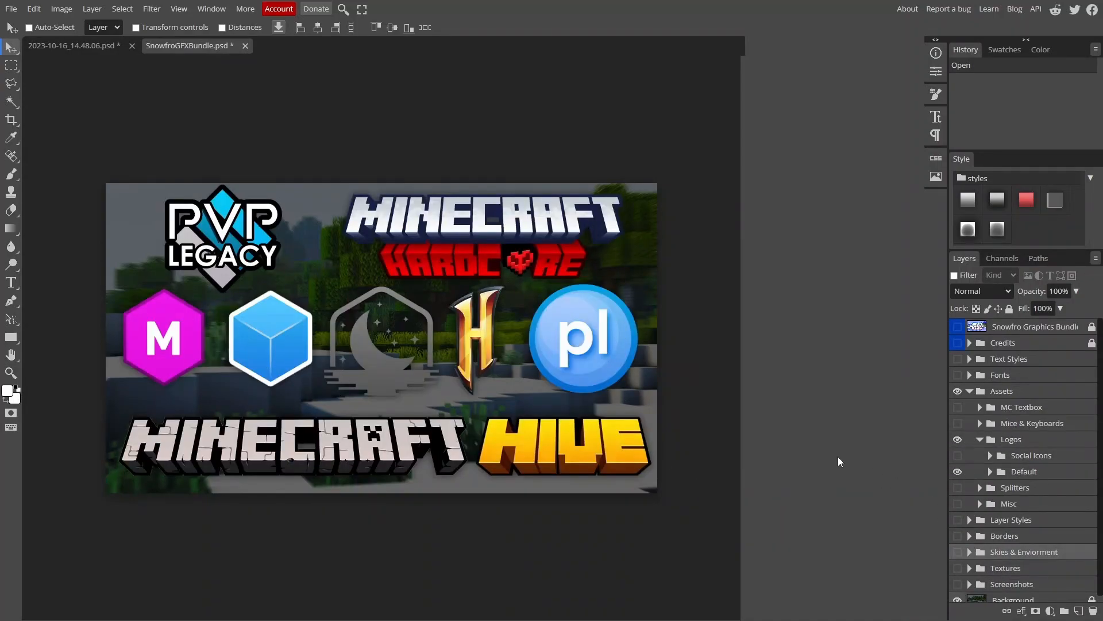
pyautogui.click(995, 478)
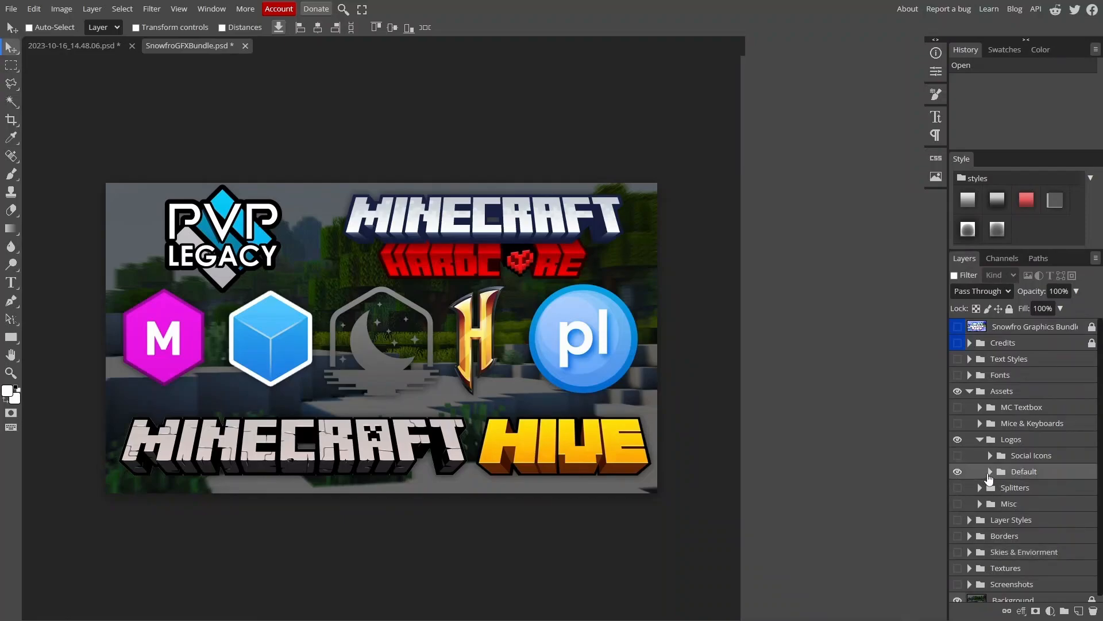
pyautogui.click(990, 472)
pyautogui.scroll(-2, 1046, 488)
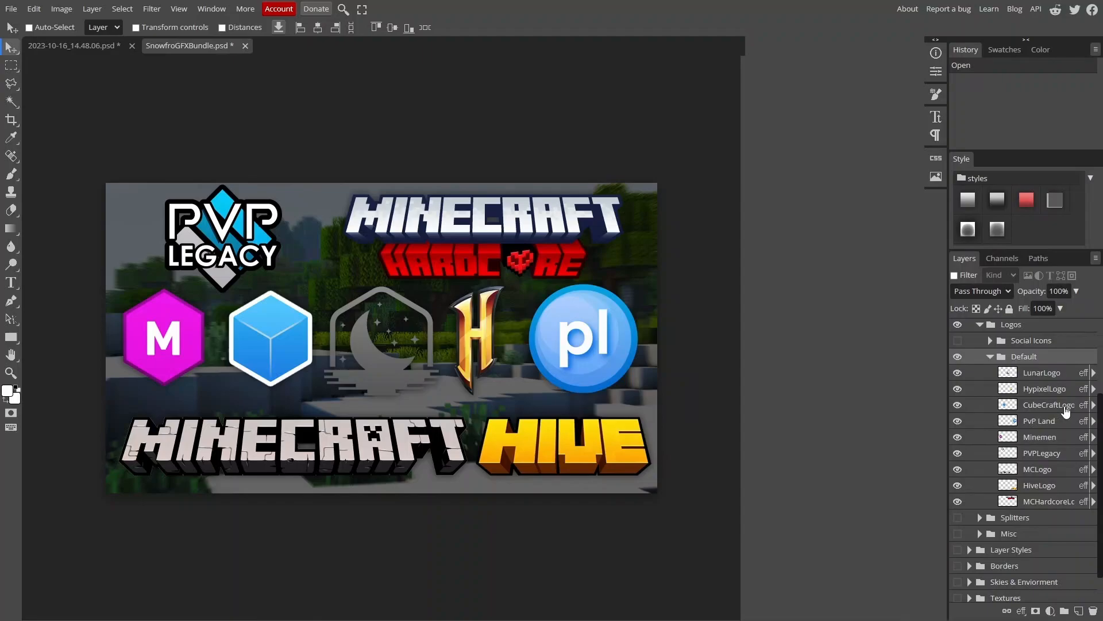
# Copy the CubeCraftLogo layer into the thumbnail document, place it in the image's upper-left corner and scale it down slightly
pyautogui.click(1066, 410)
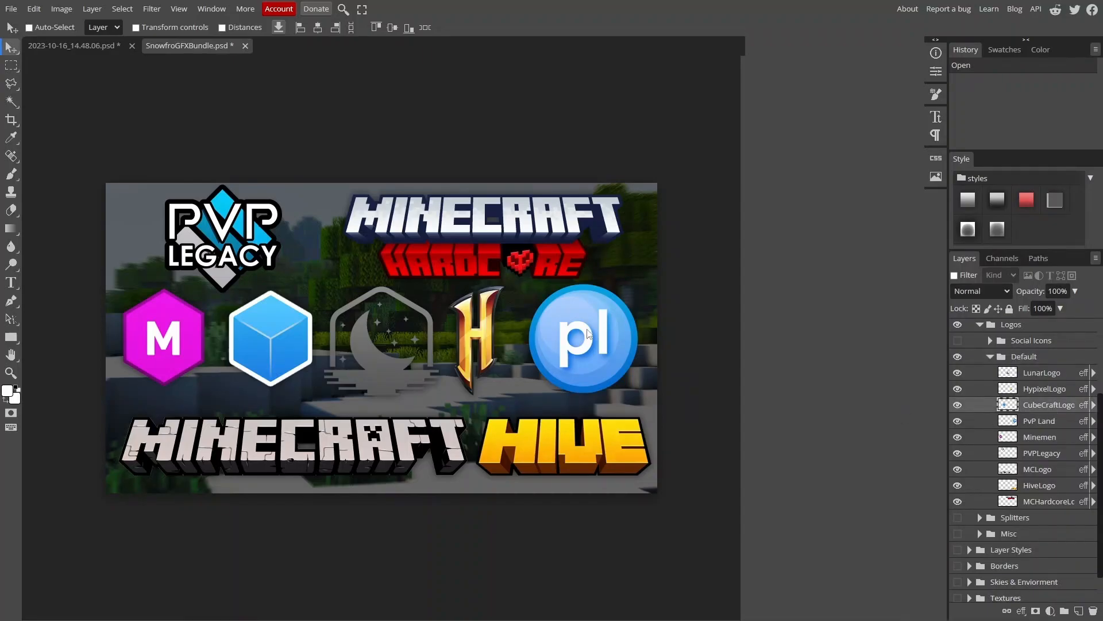
pyautogui.click(98, 50)
pyautogui.moveTo(315, 260); pyautogui.dragTo(157, 206)
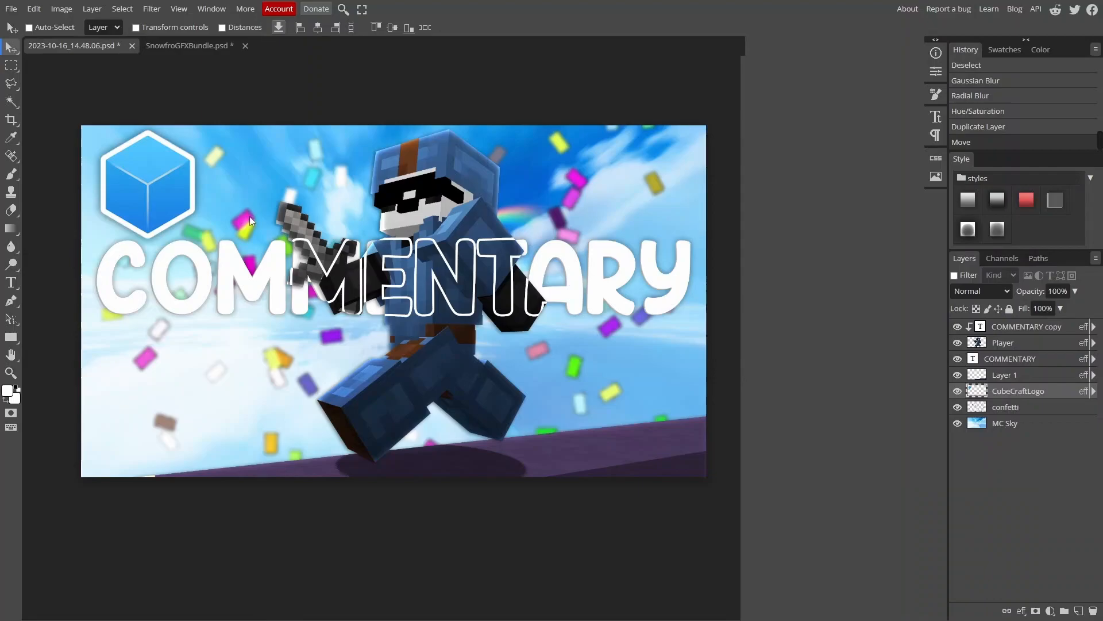
pyautogui.press('ctrl')
pyautogui.hotkey('ctrl', 't')
pyautogui.moveTo(195, 184); pyautogui.dragTo(173, 184)
pyautogui.click(12, 51)
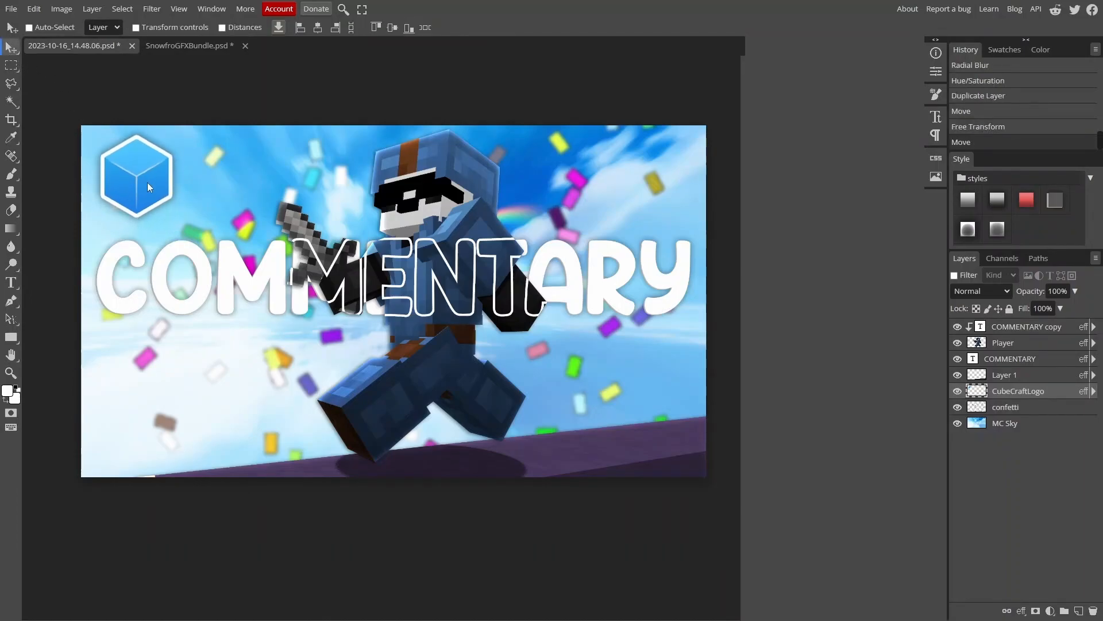
# Export the finished image as a PNG named Thumbnail at 1920 by 1080 px and 100% quality
pyautogui.press('z')
pyautogui.keyDown('alt'); pyautogui.click(555, 282); pyautogui.keyUp('alt')
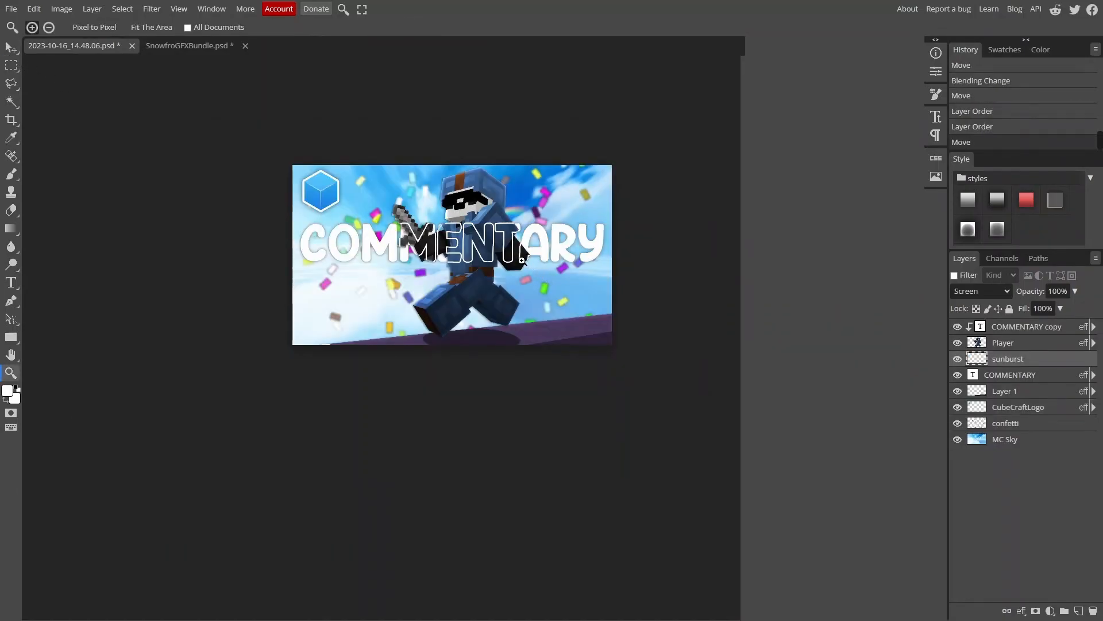
pyautogui.click(556, 282)
pyautogui.press('v')
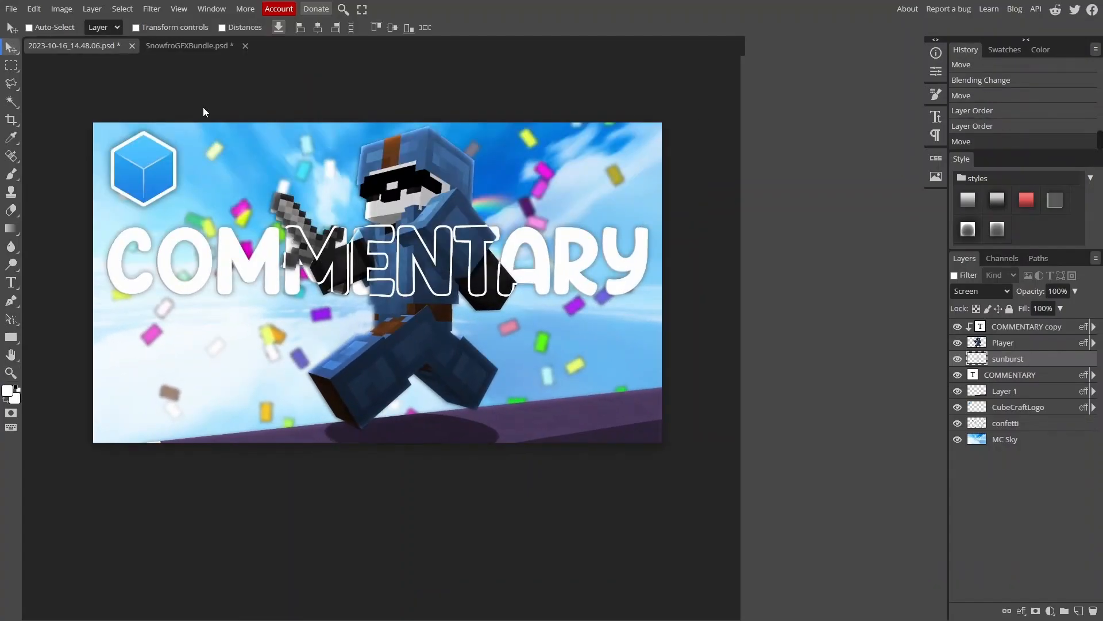
pyautogui.click(11, 9)
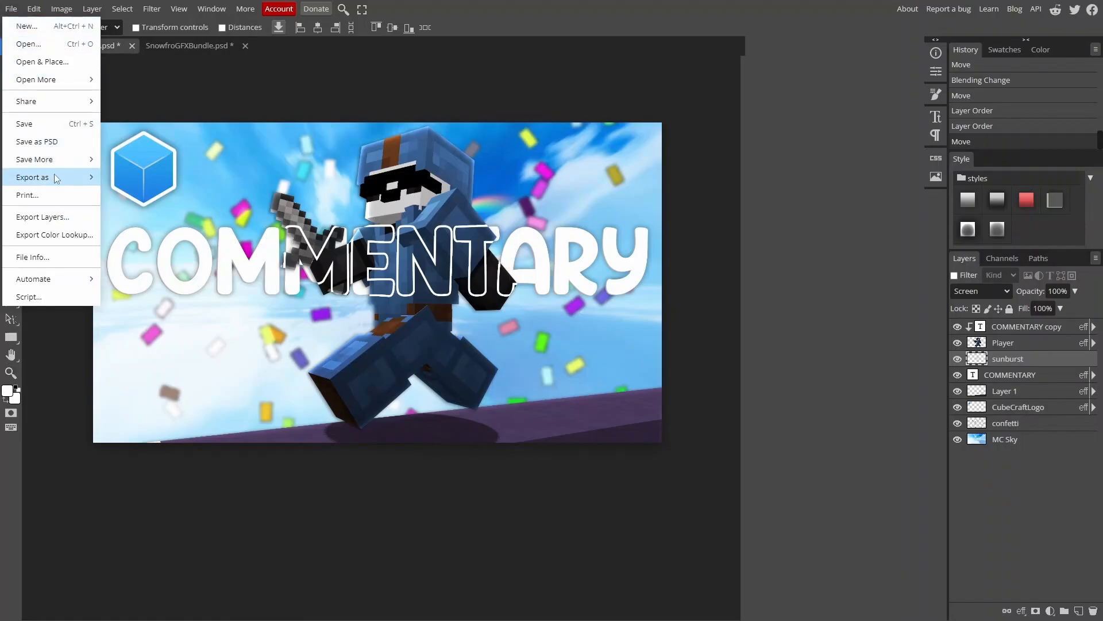
pyautogui.moveTo(56, 179)
pyautogui.click(138, 180)
pyautogui.write('Thumbnail')
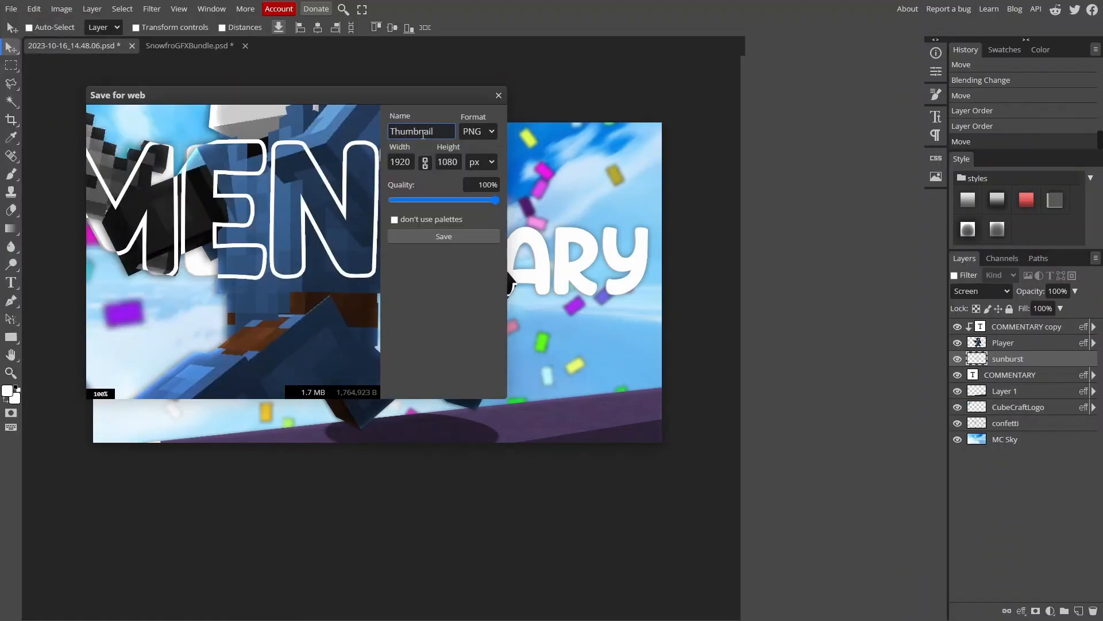
pyautogui.moveTo(390, 163); pyautogui.dragTo(415, 176)
pyautogui.click(453, 162)
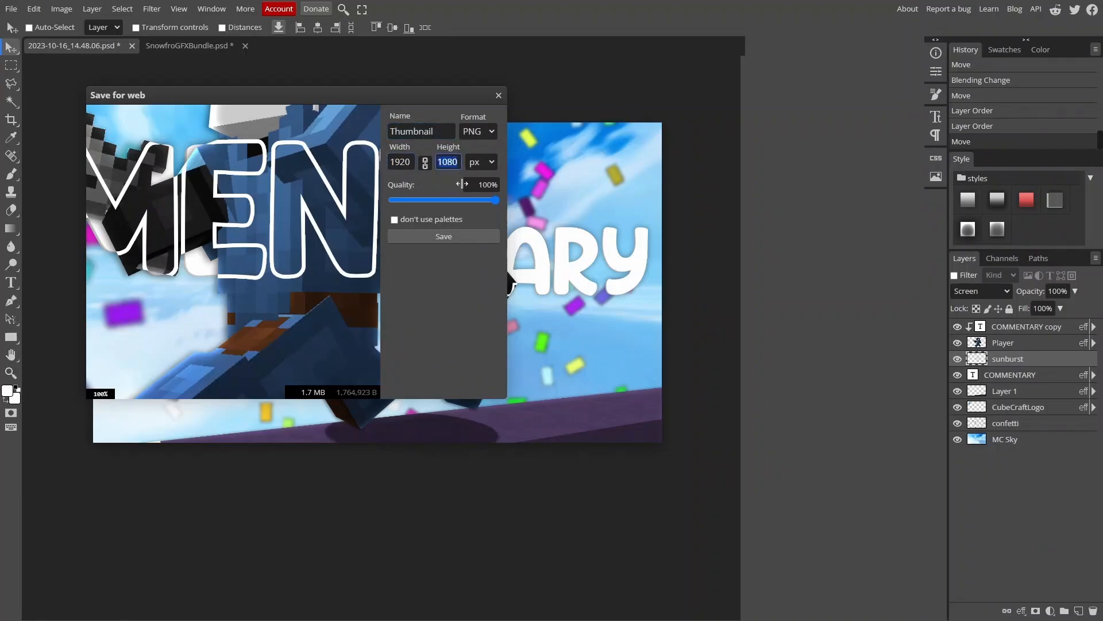
pyautogui.click(449, 174)
pyautogui.click(436, 233)
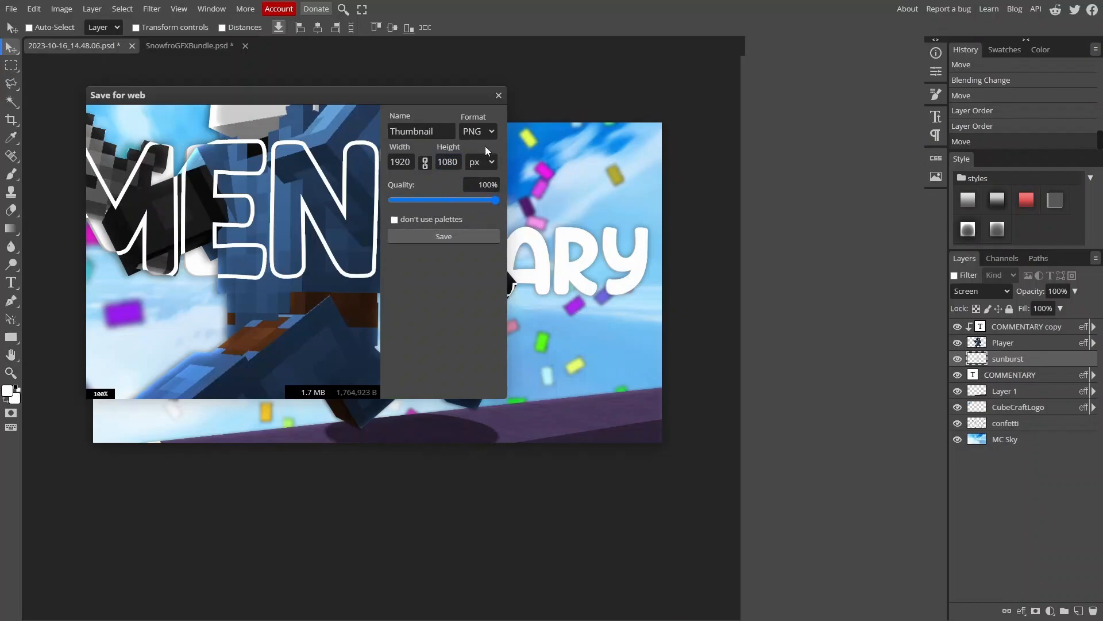